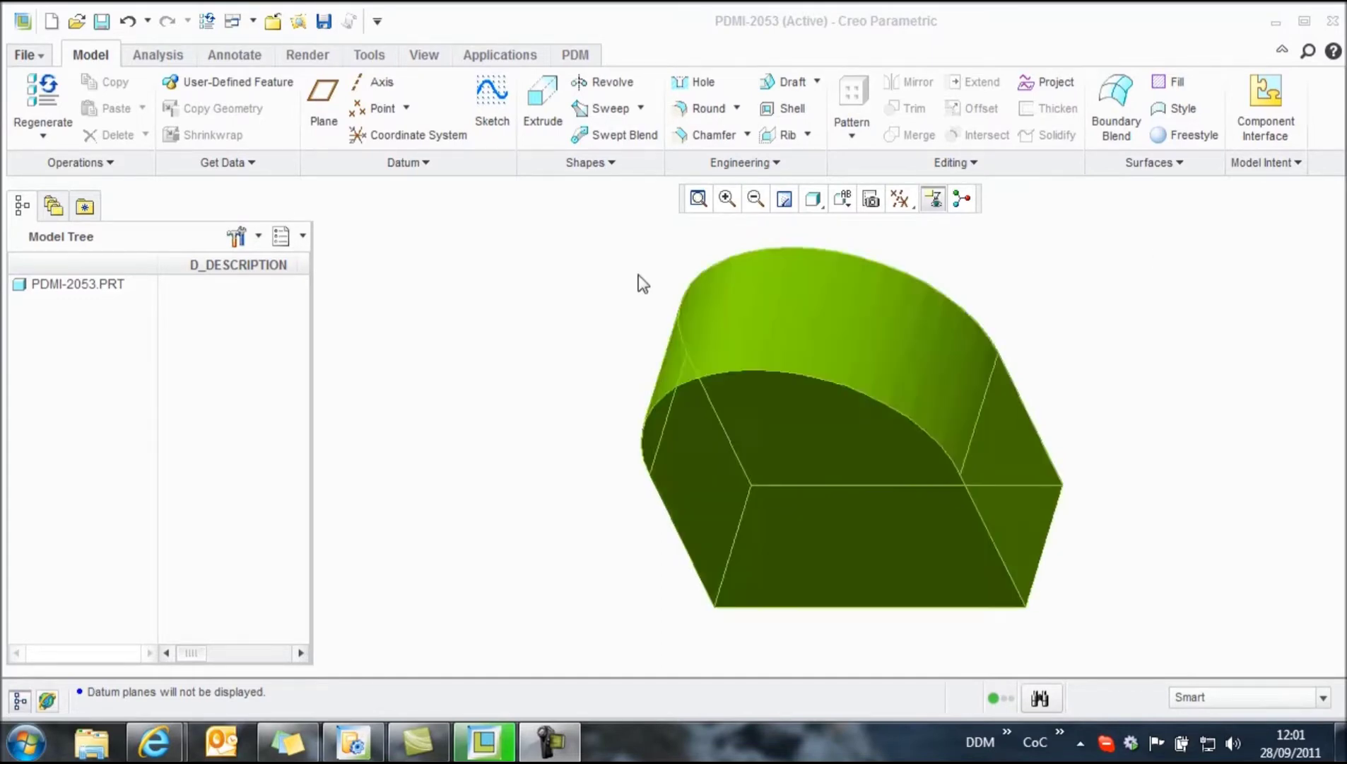
click(575, 55)
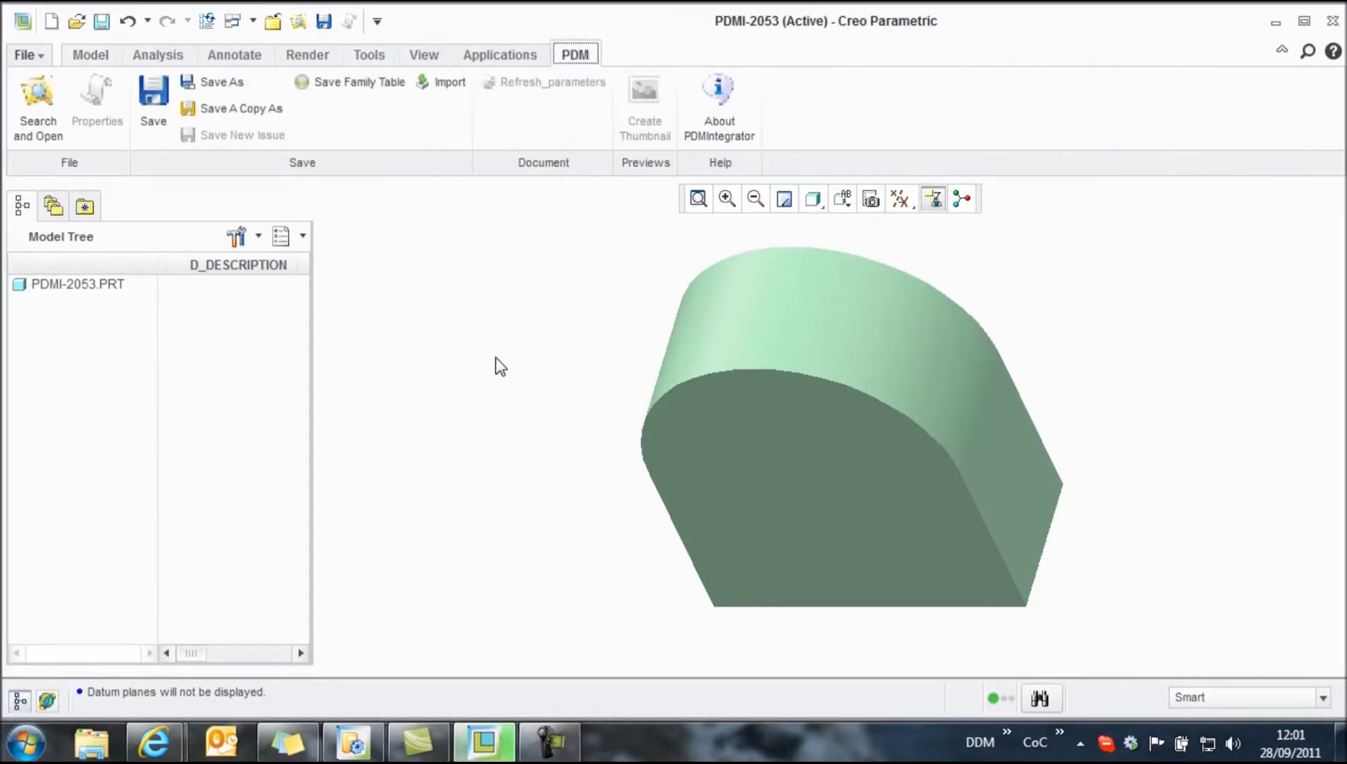
right_click(236, 112)
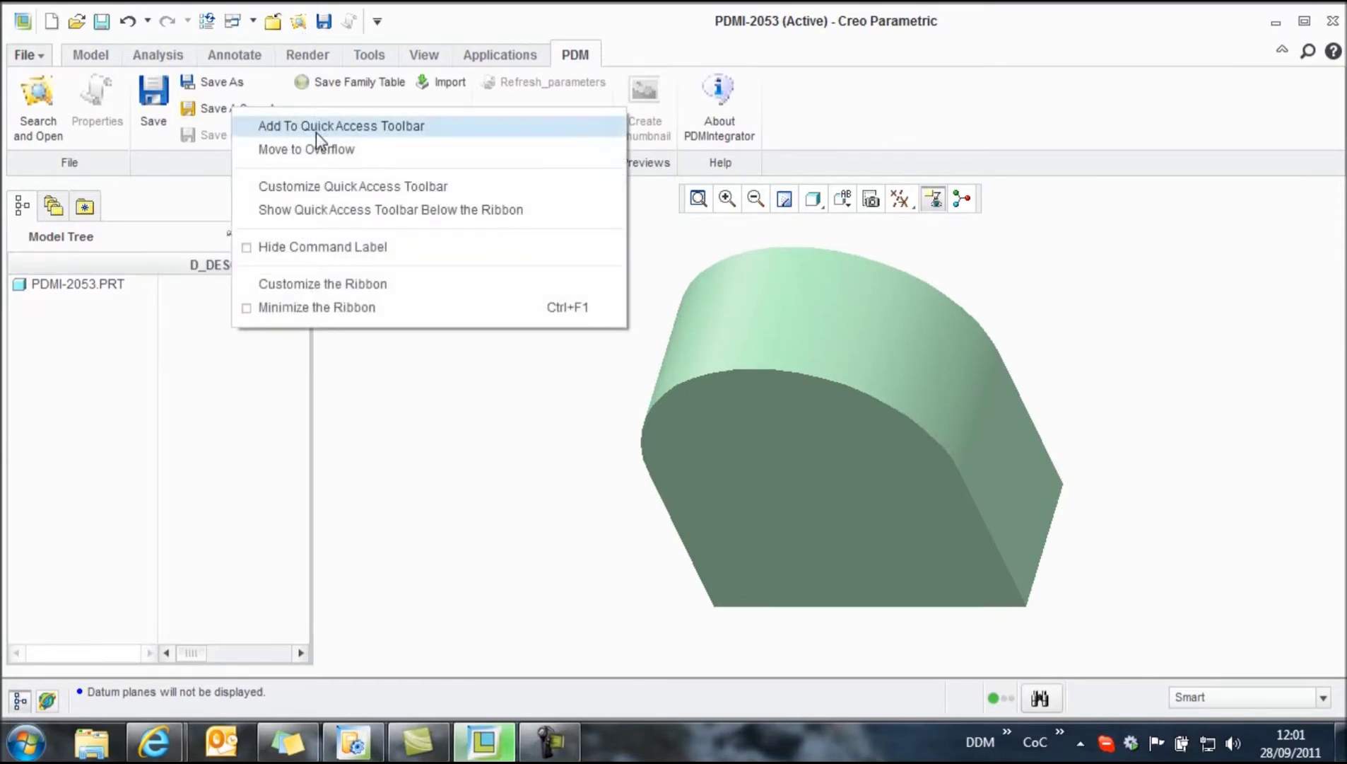
click(465, 447)
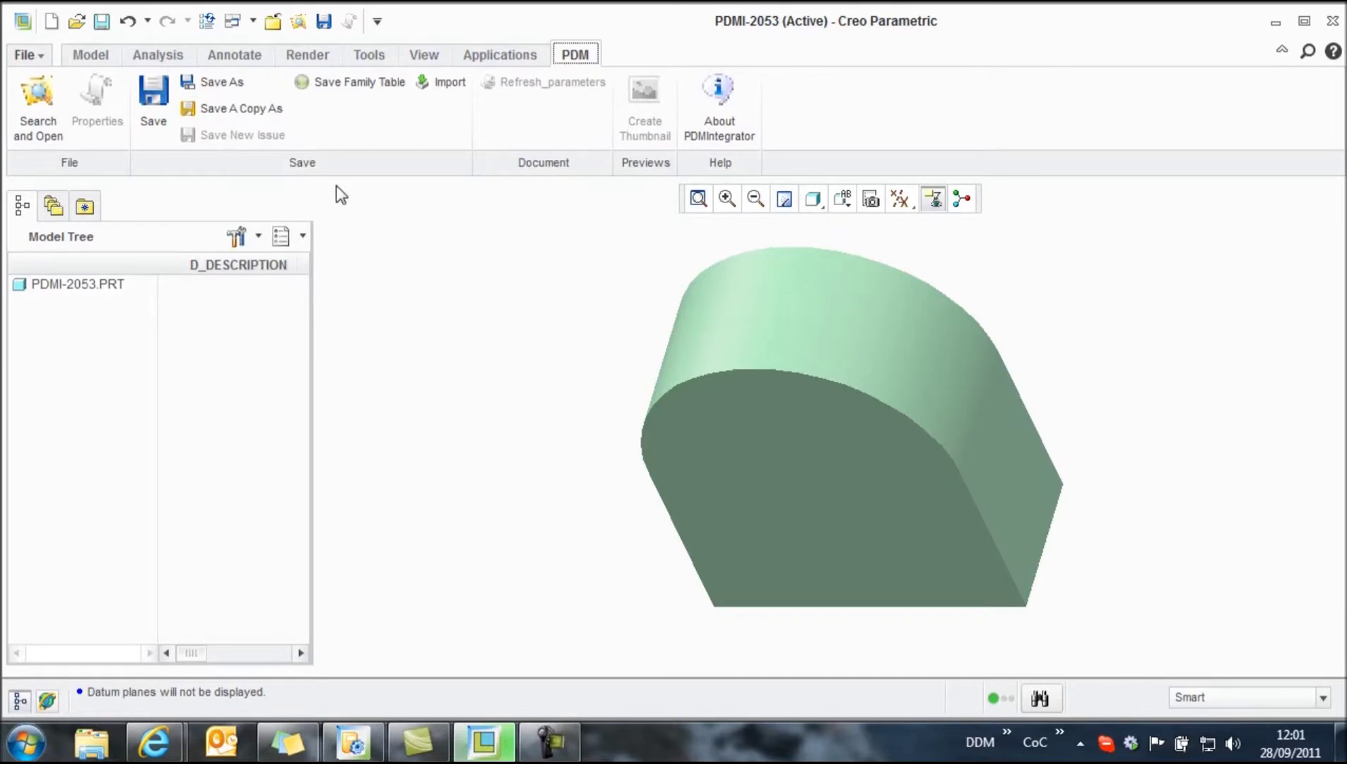
Start saving the part PDMI-2053 to the PDM database and give the model the description "bearing housing".
click(323, 25)
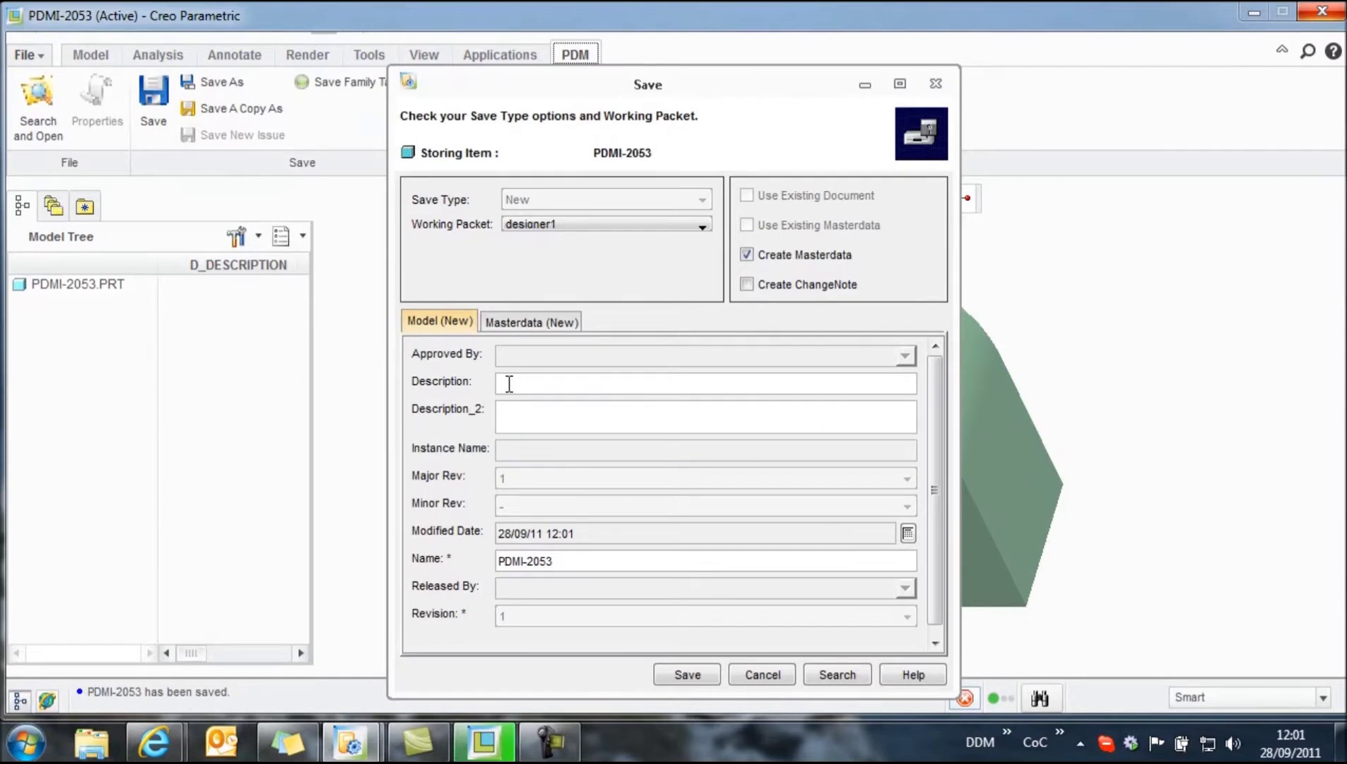
click(509, 383)
text(bearing housing)
Set the masterdata material to steel and the type to Manuf. Part, then save the part and dismiss the save report.
click(545, 321)
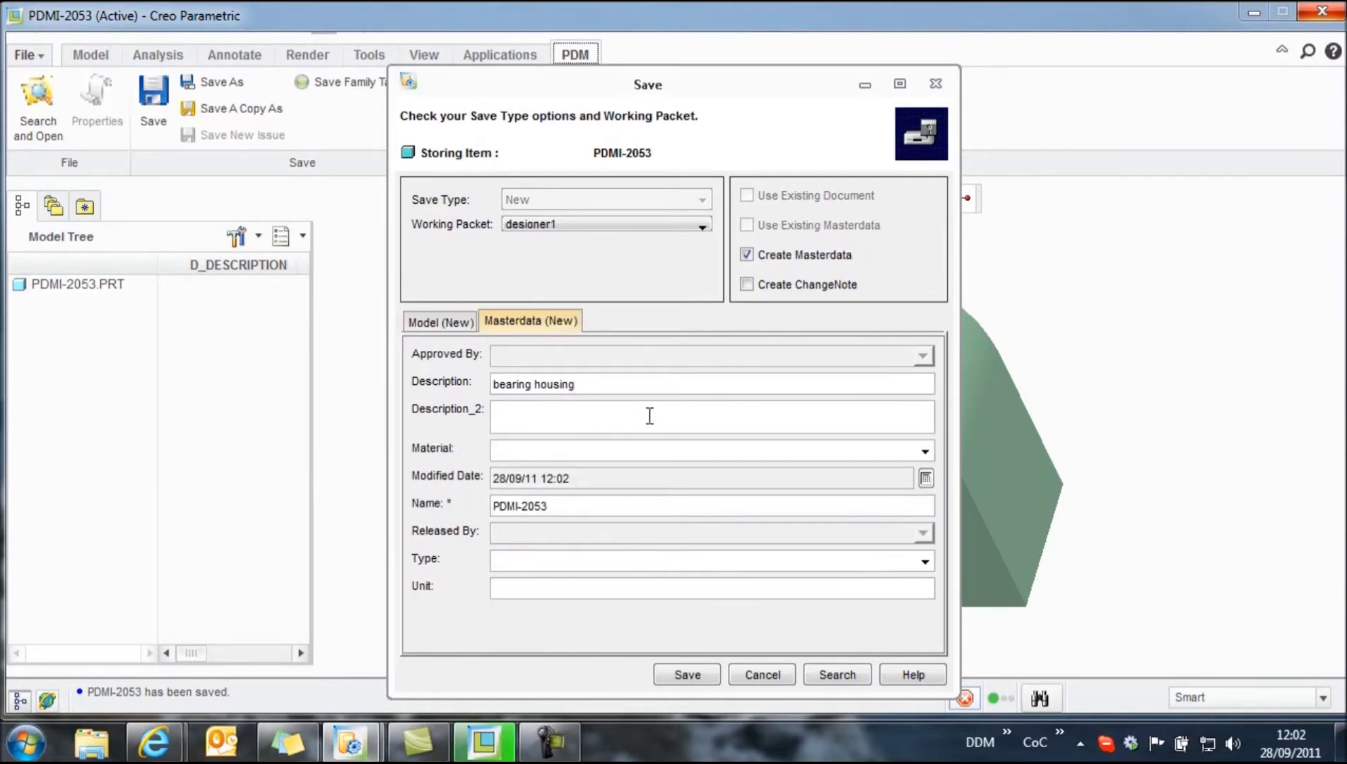
click(926, 450)
click(809, 507)
click(924, 561)
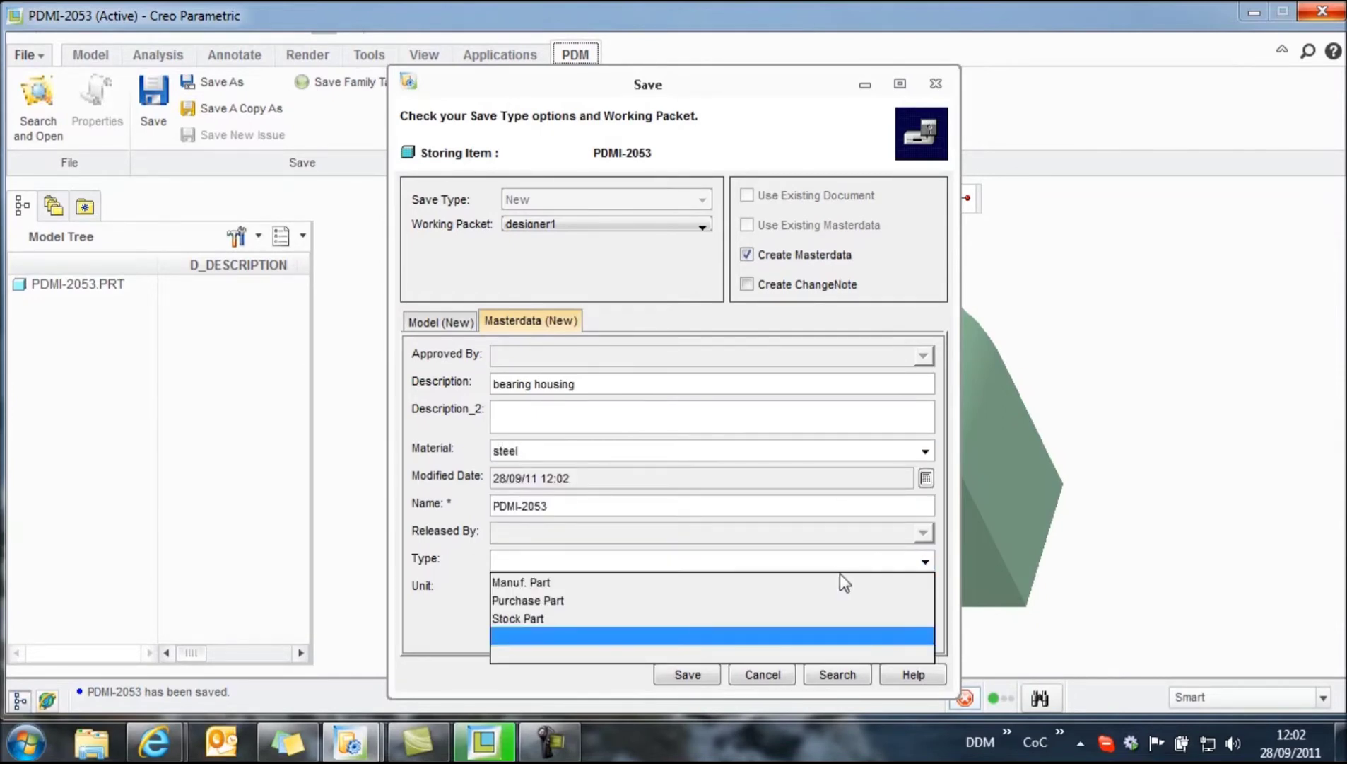
click(812, 582)
click(687, 674)
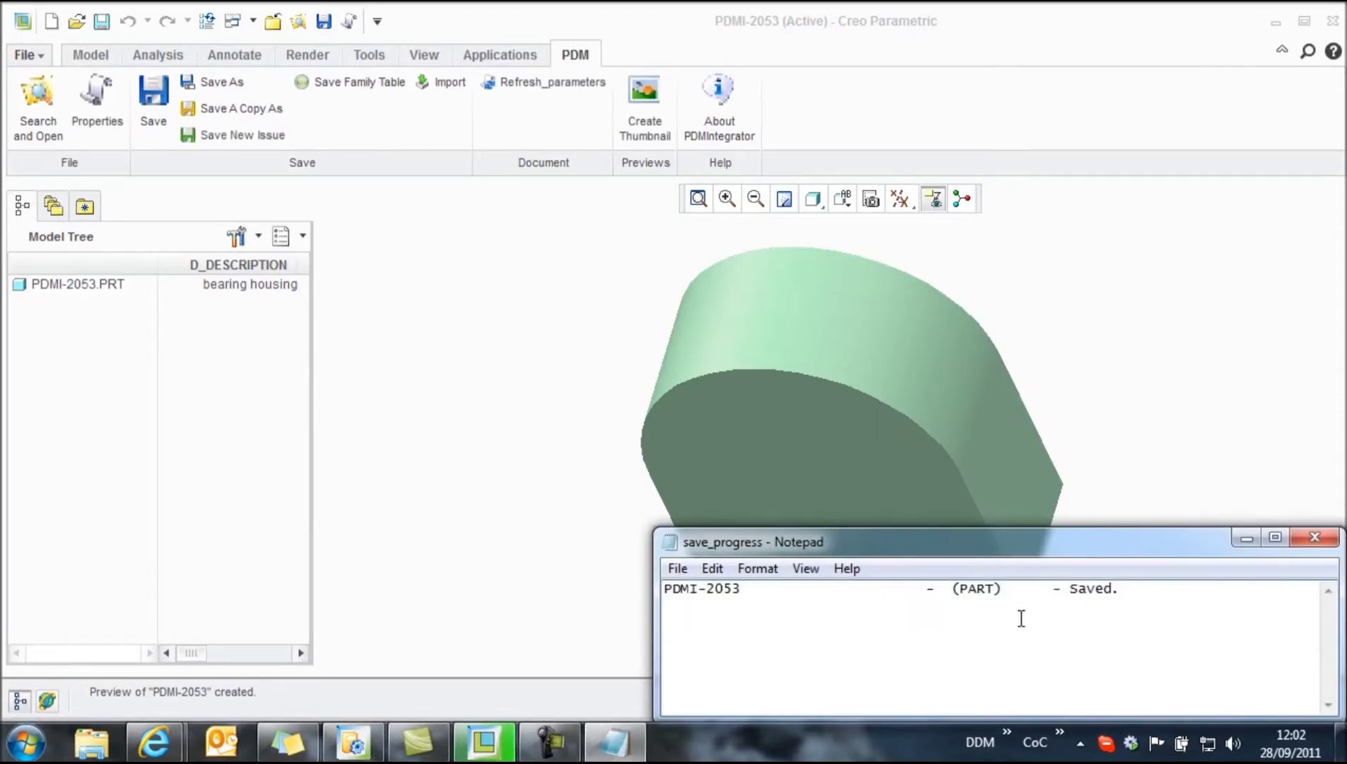
click(1312, 537)
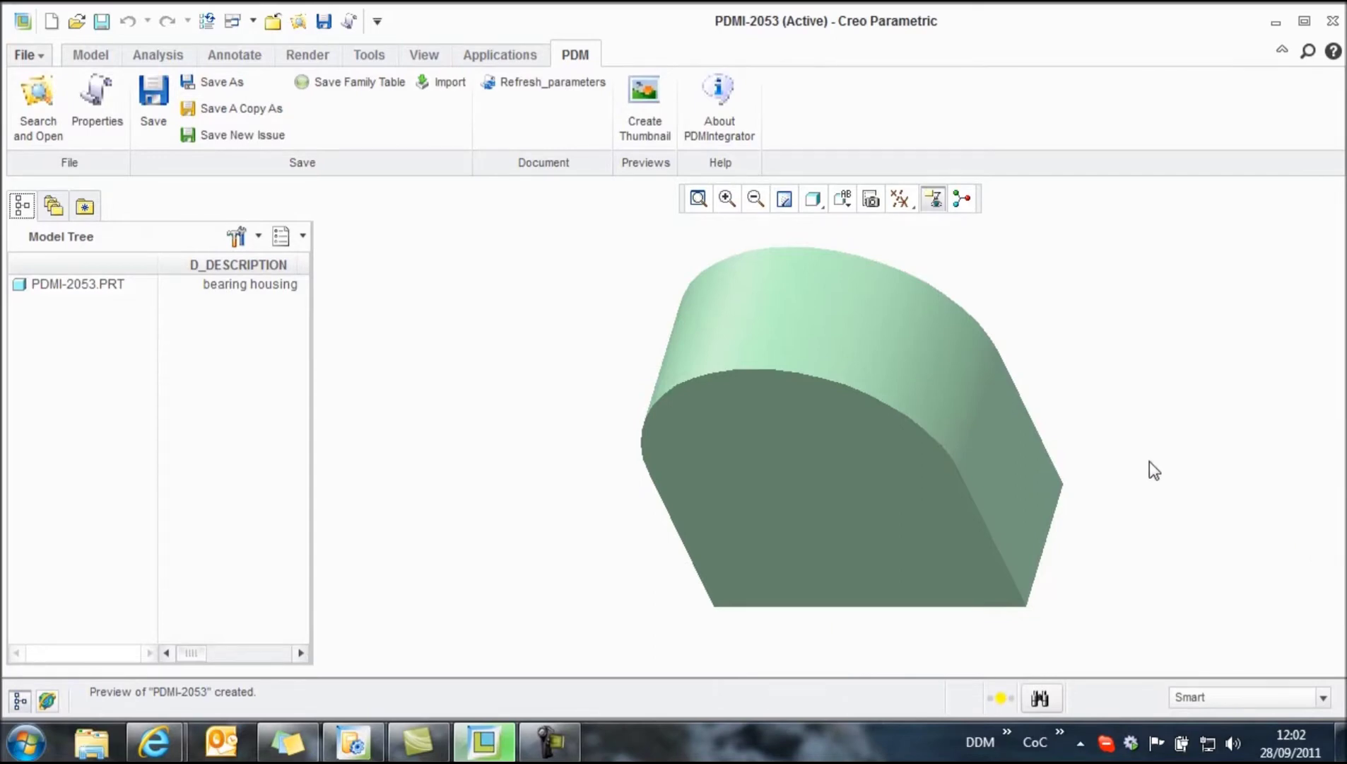
Open the attributes of the masterdata record linked to PDMI-2053 from the part's database properties.
click(93, 110)
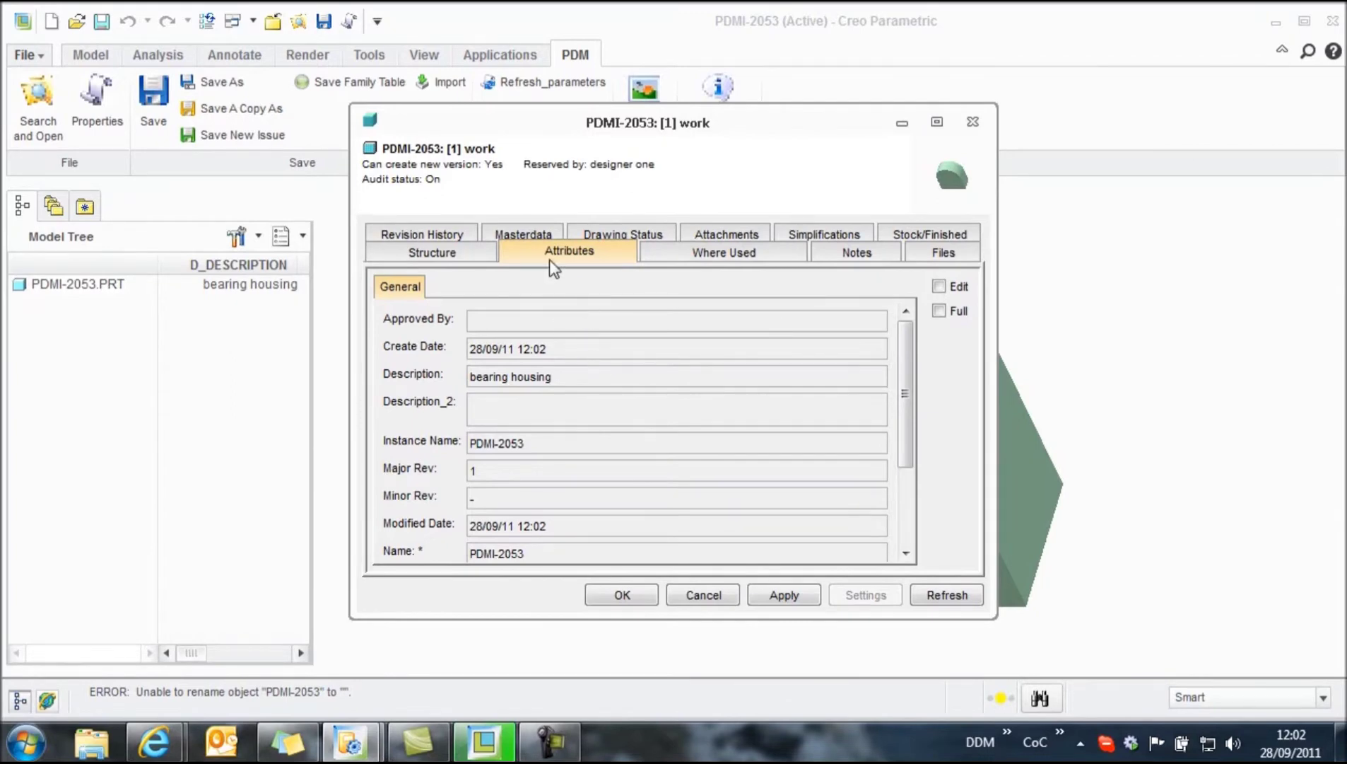
click(527, 236)
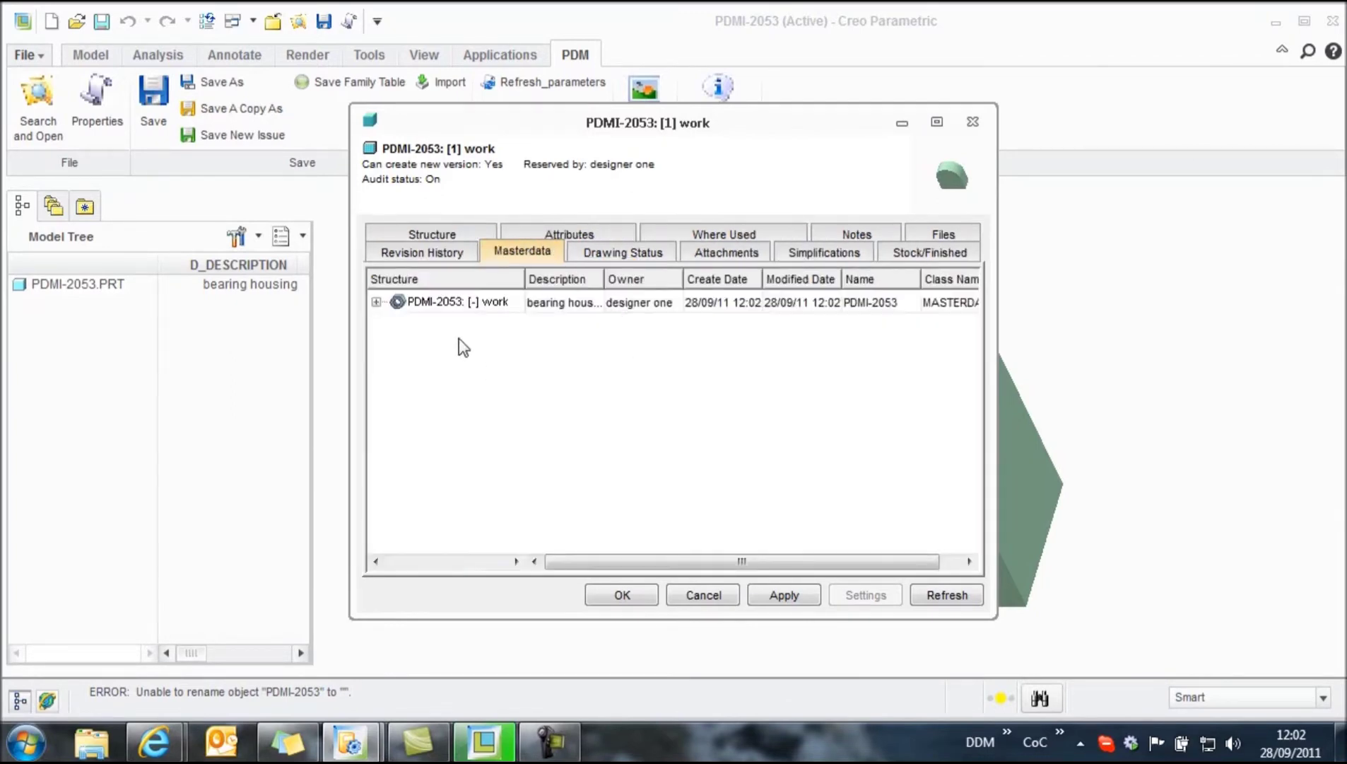
click(441, 305)
right_click(441, 306)
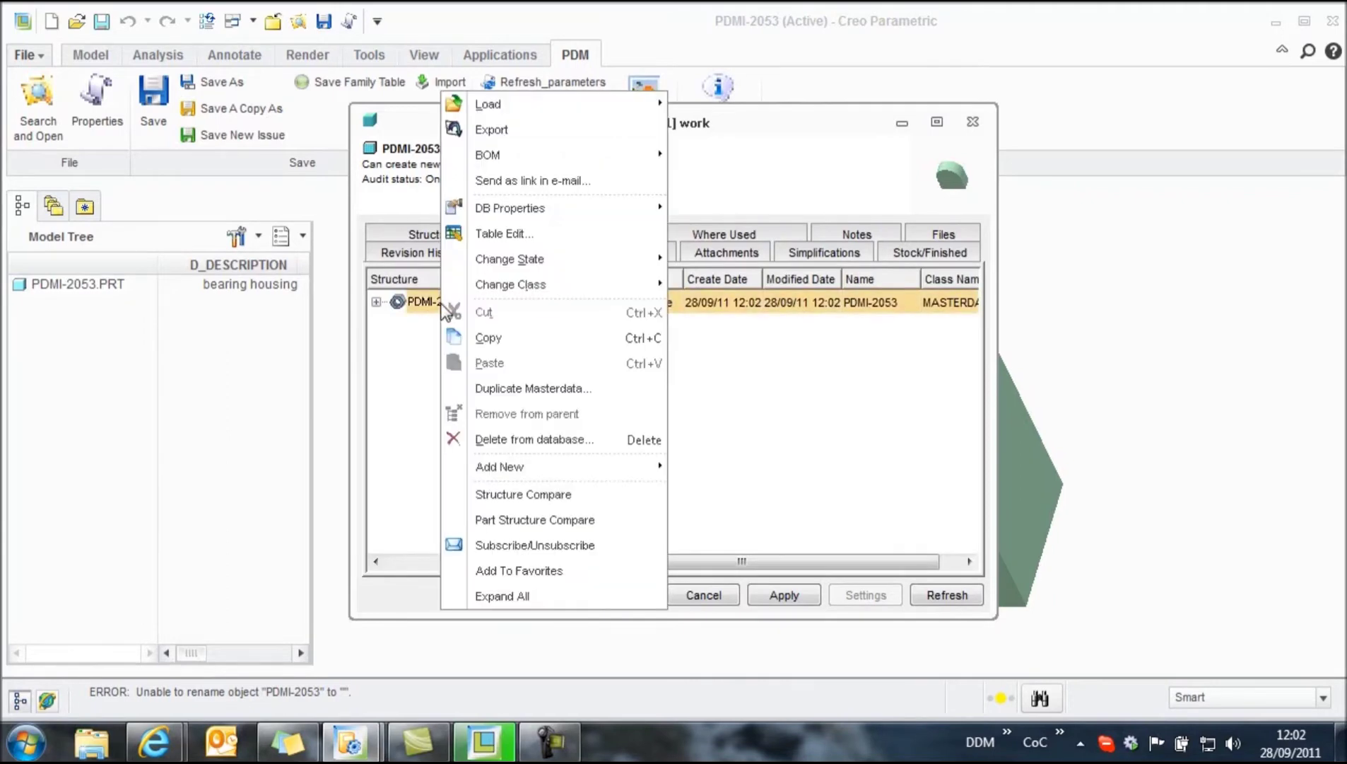
mouse_move(533, 212)
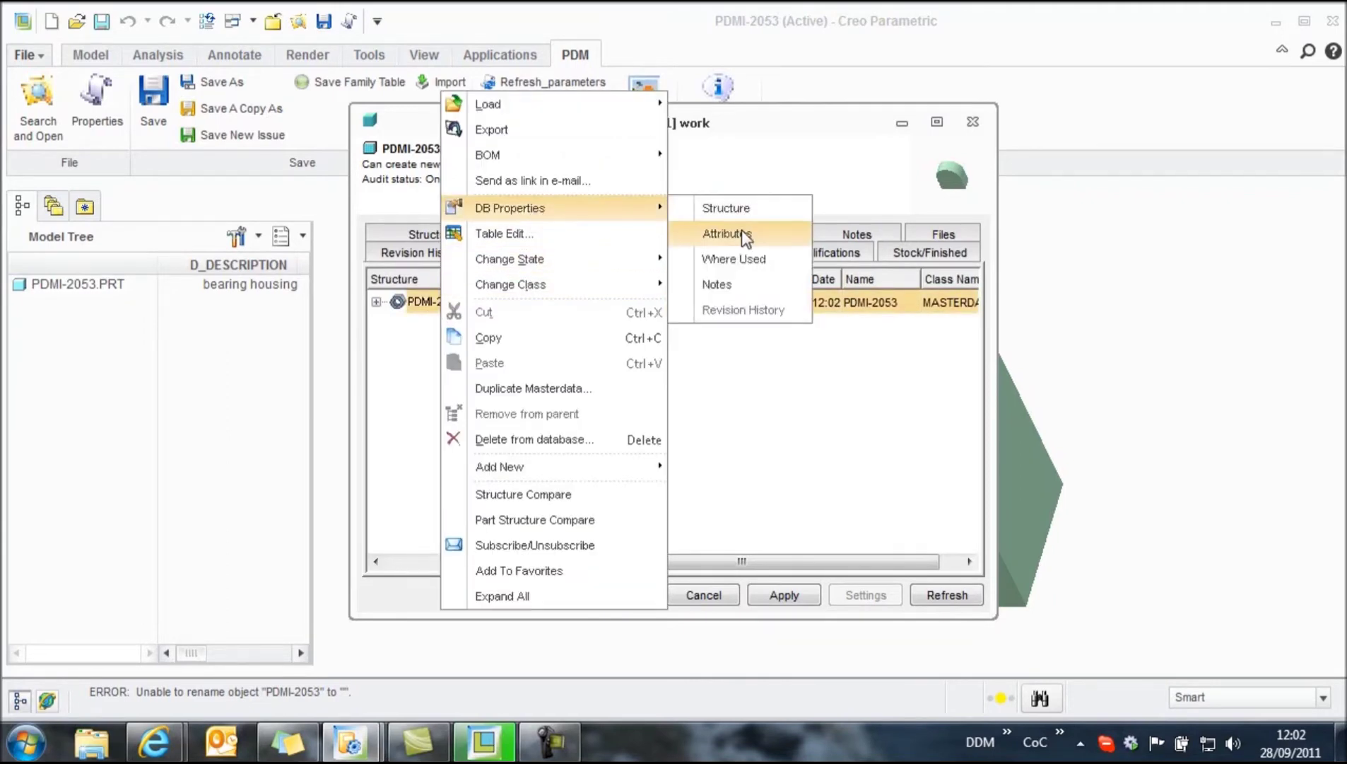
click(741, 232)
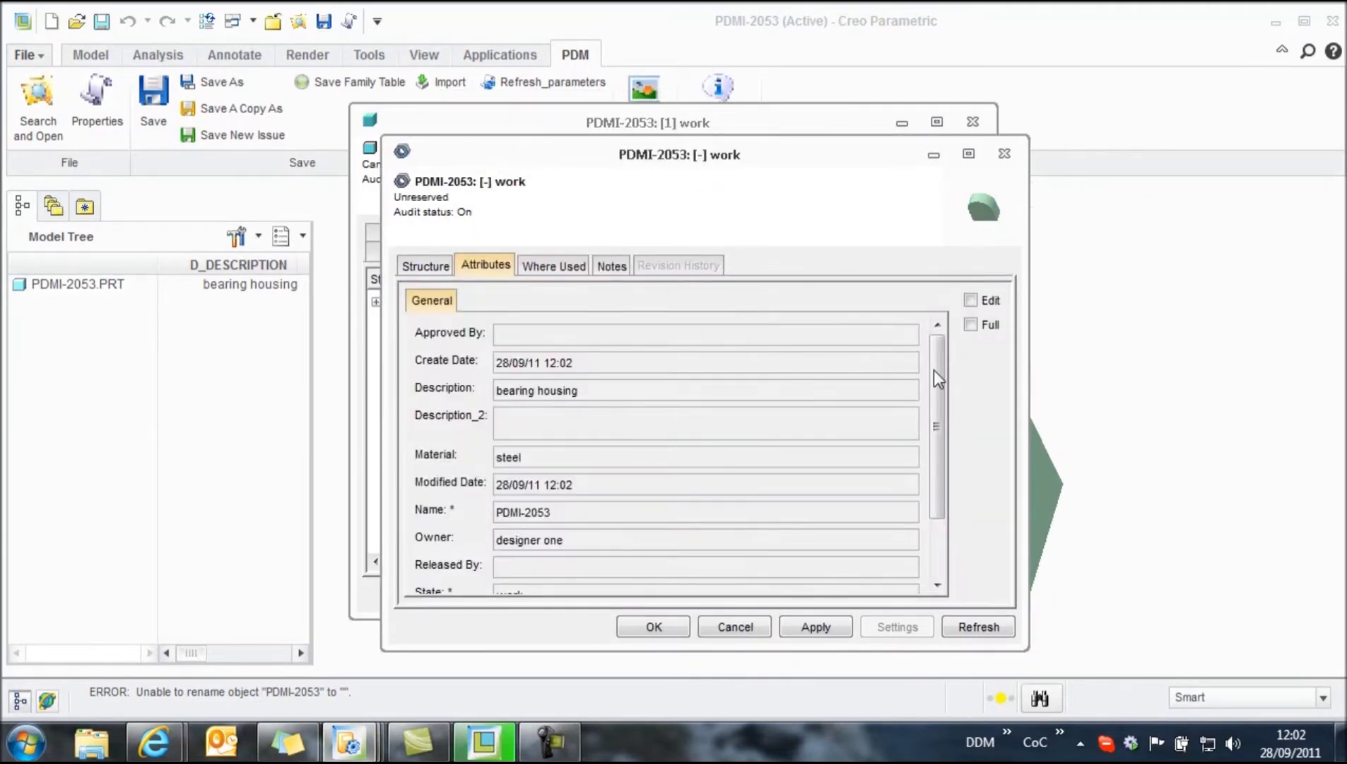
Make the masterdata attributes editable, set the unit to "ea", and accept both property dialogs.
click(971, 301)
drag(934, 372, 940, 473)
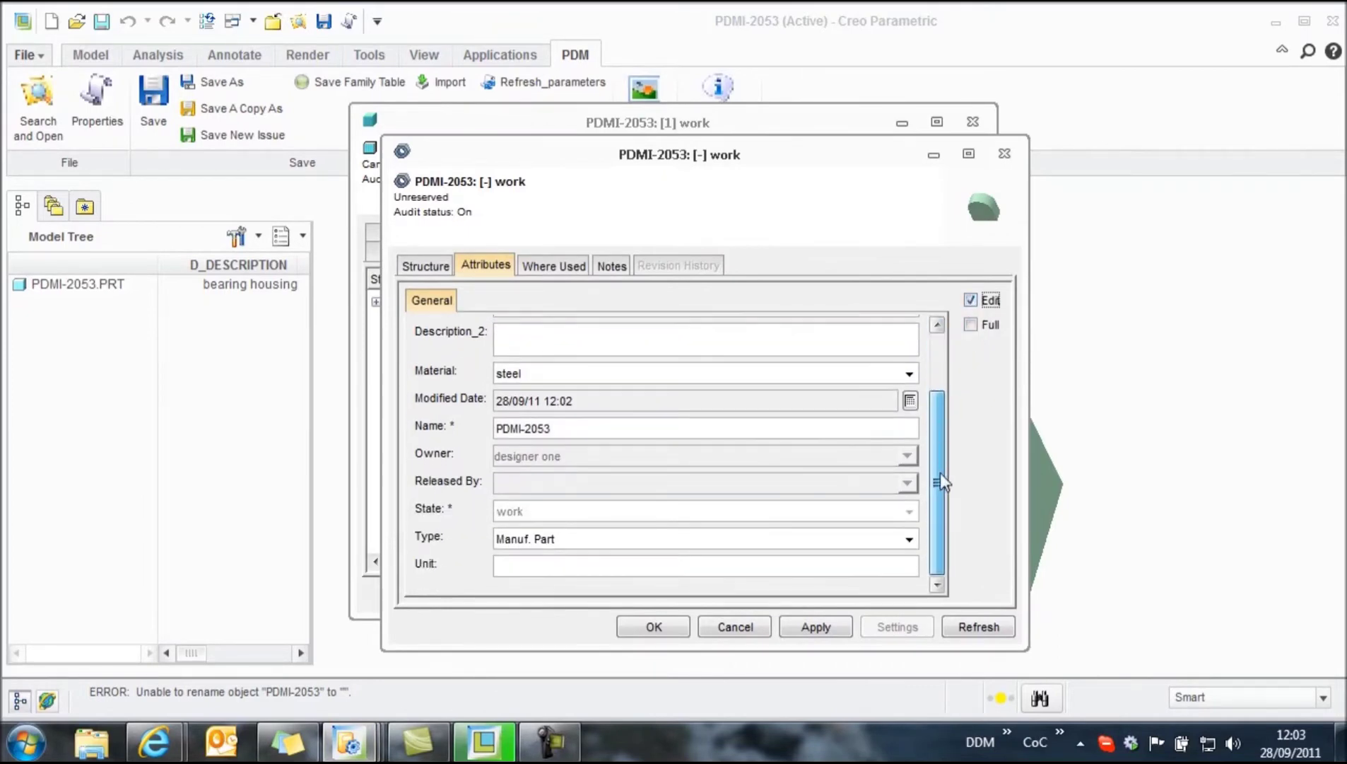
click(564, 564)
text(ea)
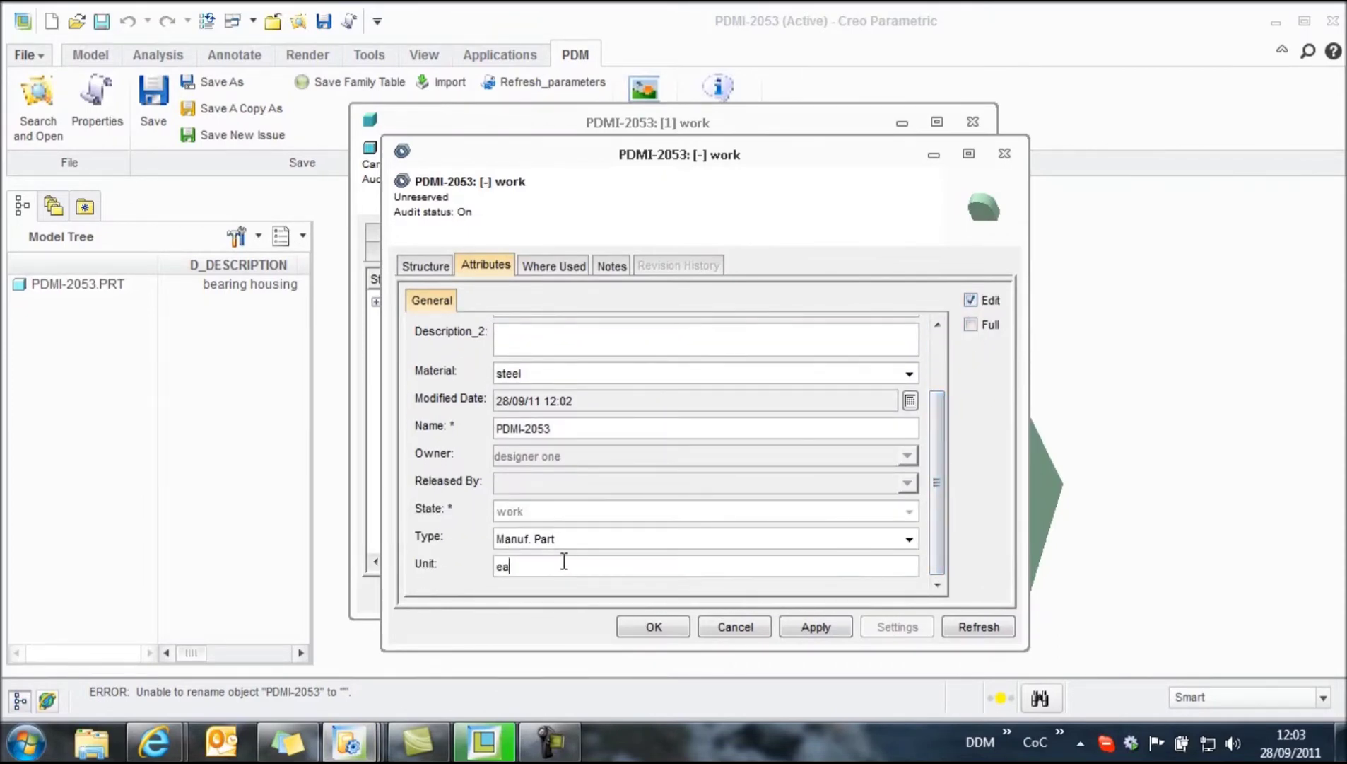
click(656, 625)
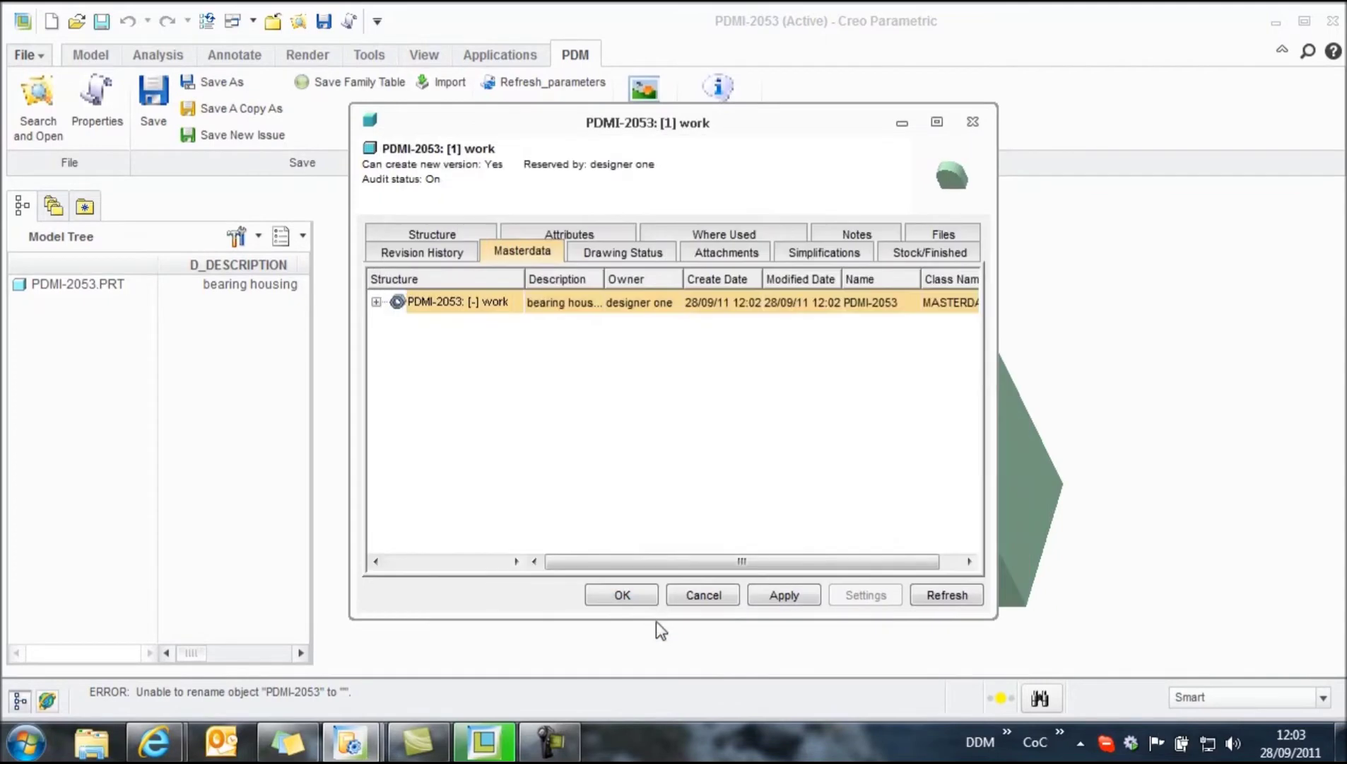
click(637, 599)
click(677, 537)
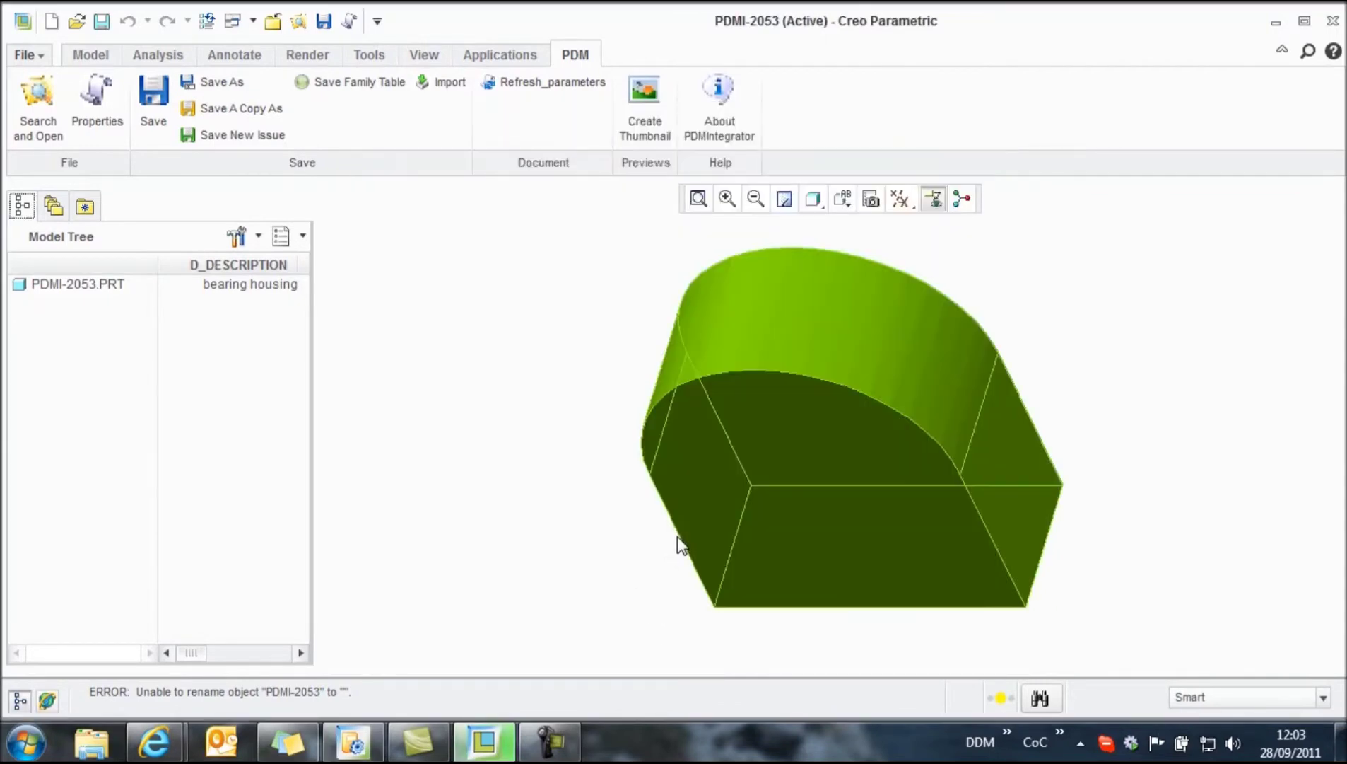
key(Escape)
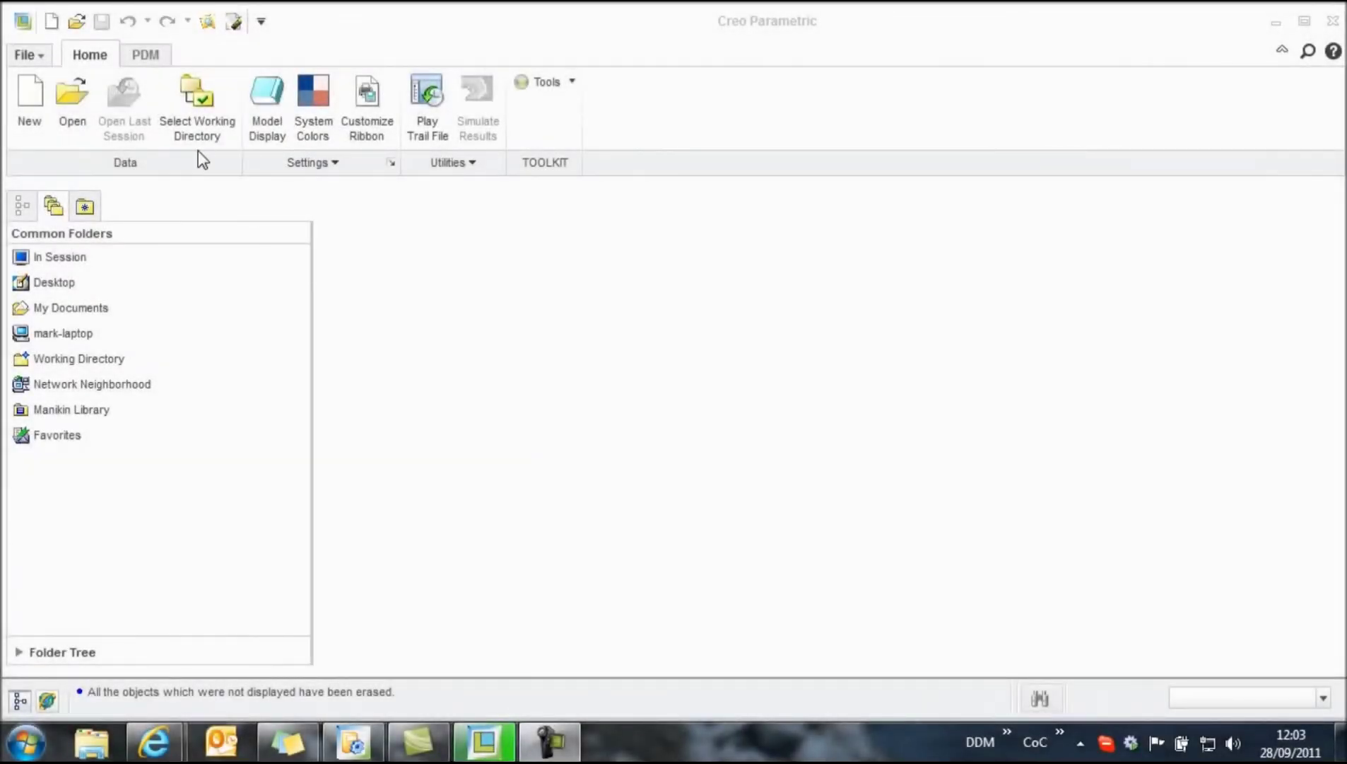
Switch to Model Manager and examine the recently saved PDMI-2053 model and masterdata records, including the enlarged preview.
click(145, 54)
click(46, 110)
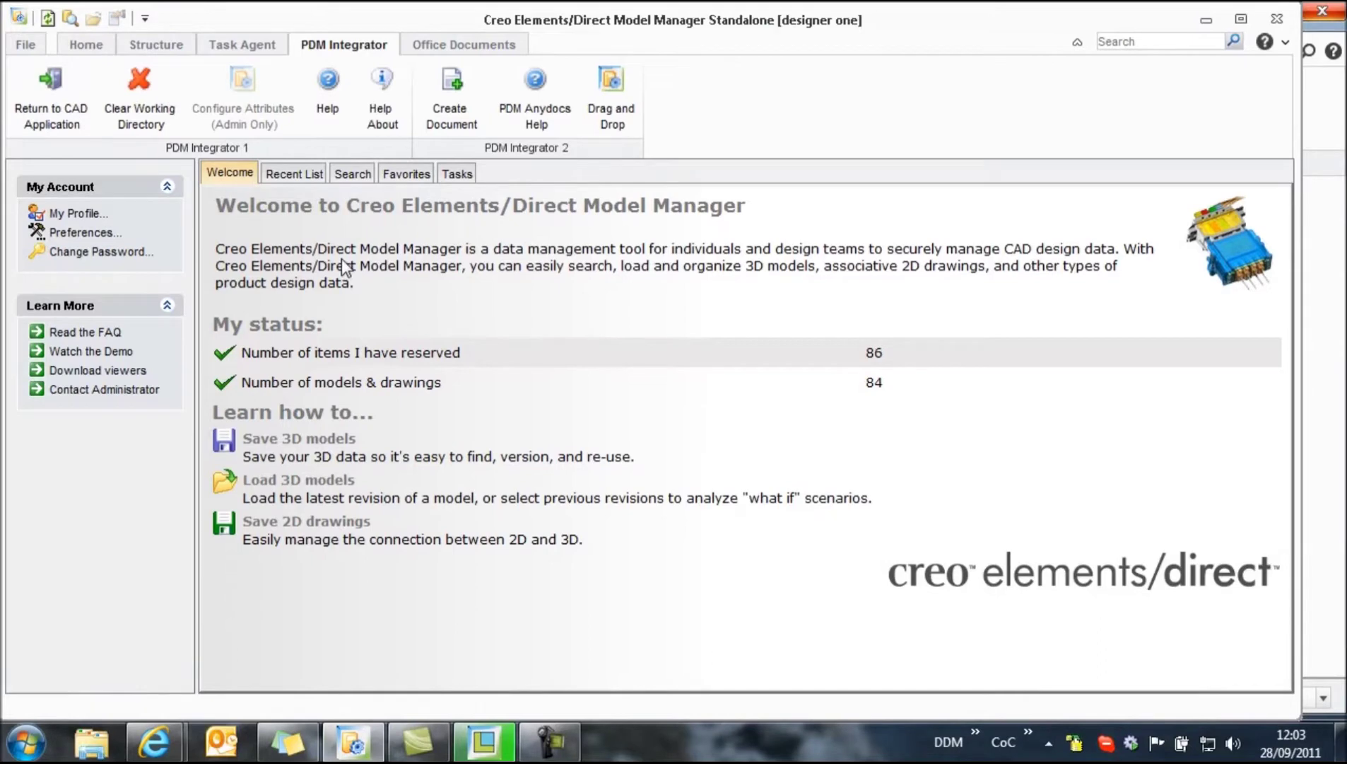
click(302, 176)
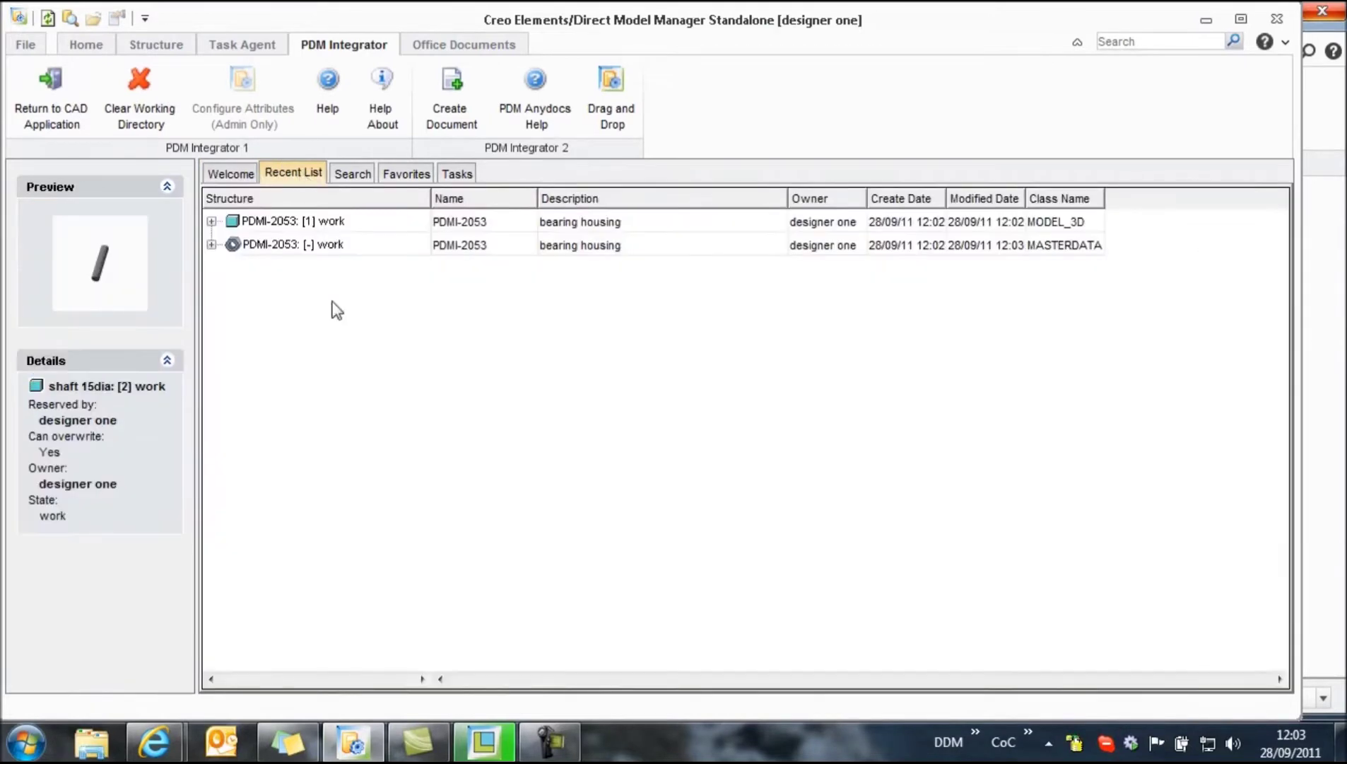
click(296, 221)
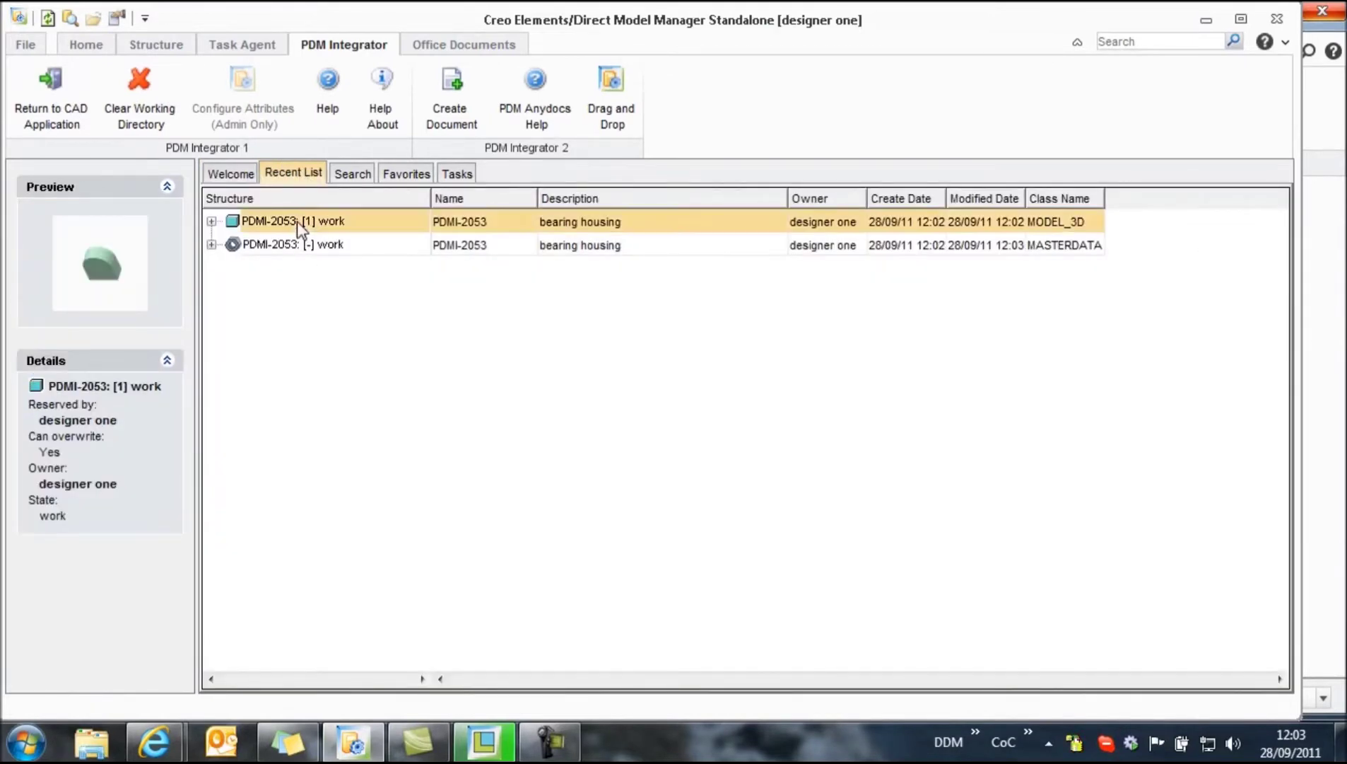
click(300, 244)
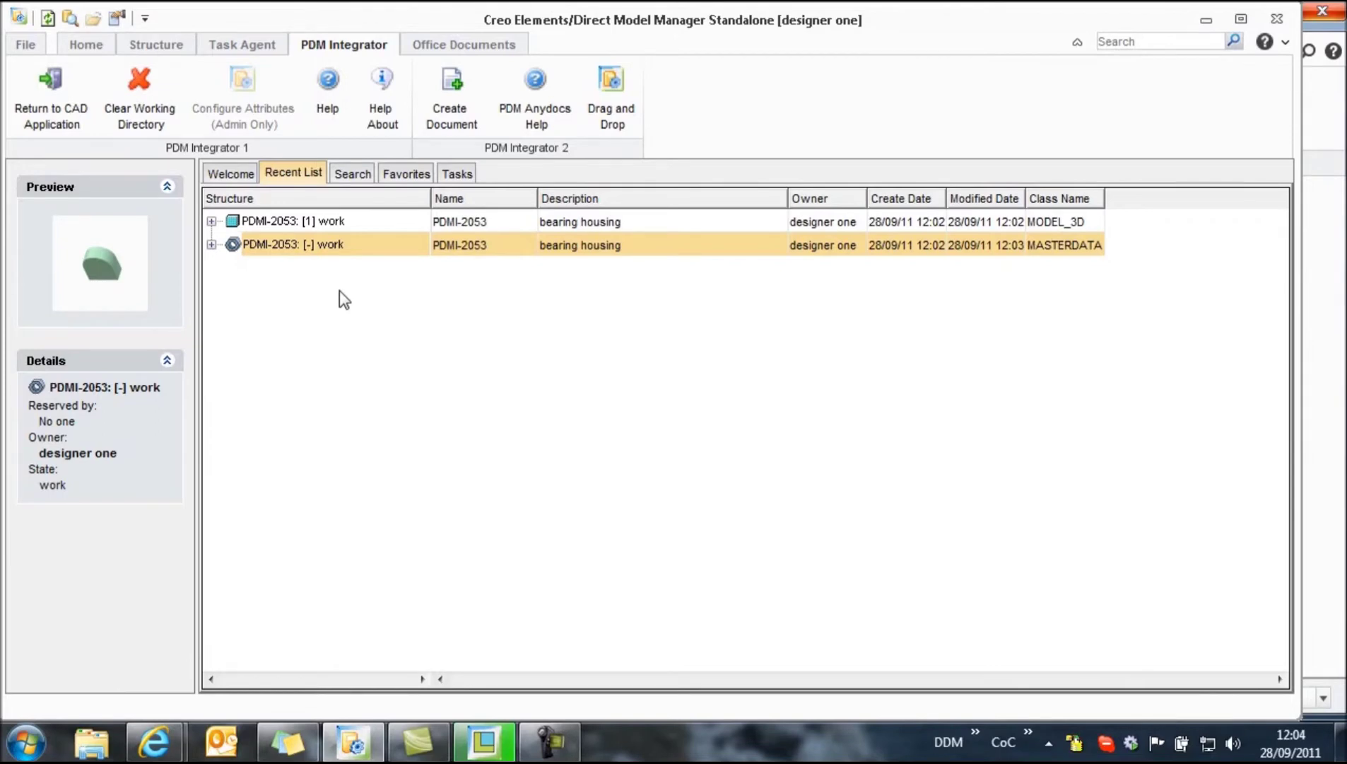
click(116, 273)
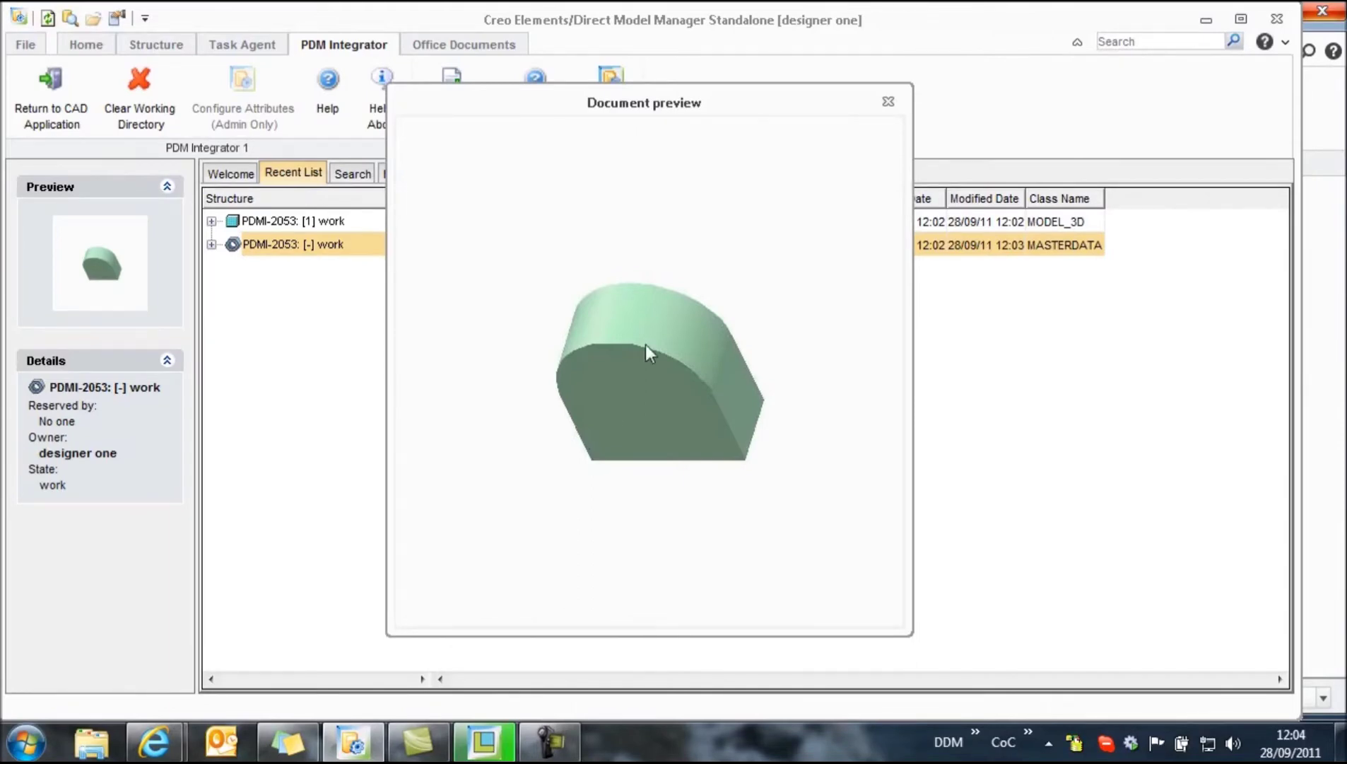
click(888, 103)
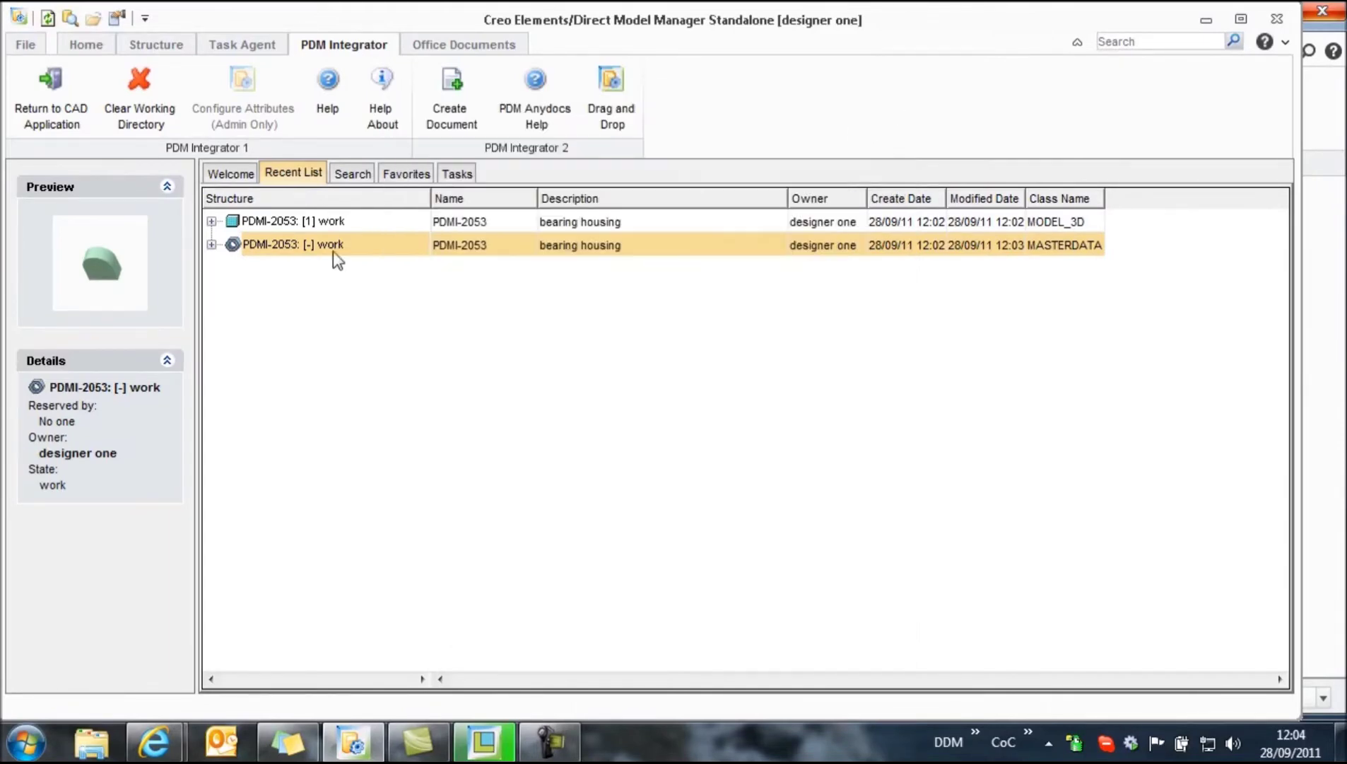
Search the database for models named PDMI-20* and load PDMI-2053 revision 1 into Creo Parametric using the Highest Revisions rule.
click(352, 174)
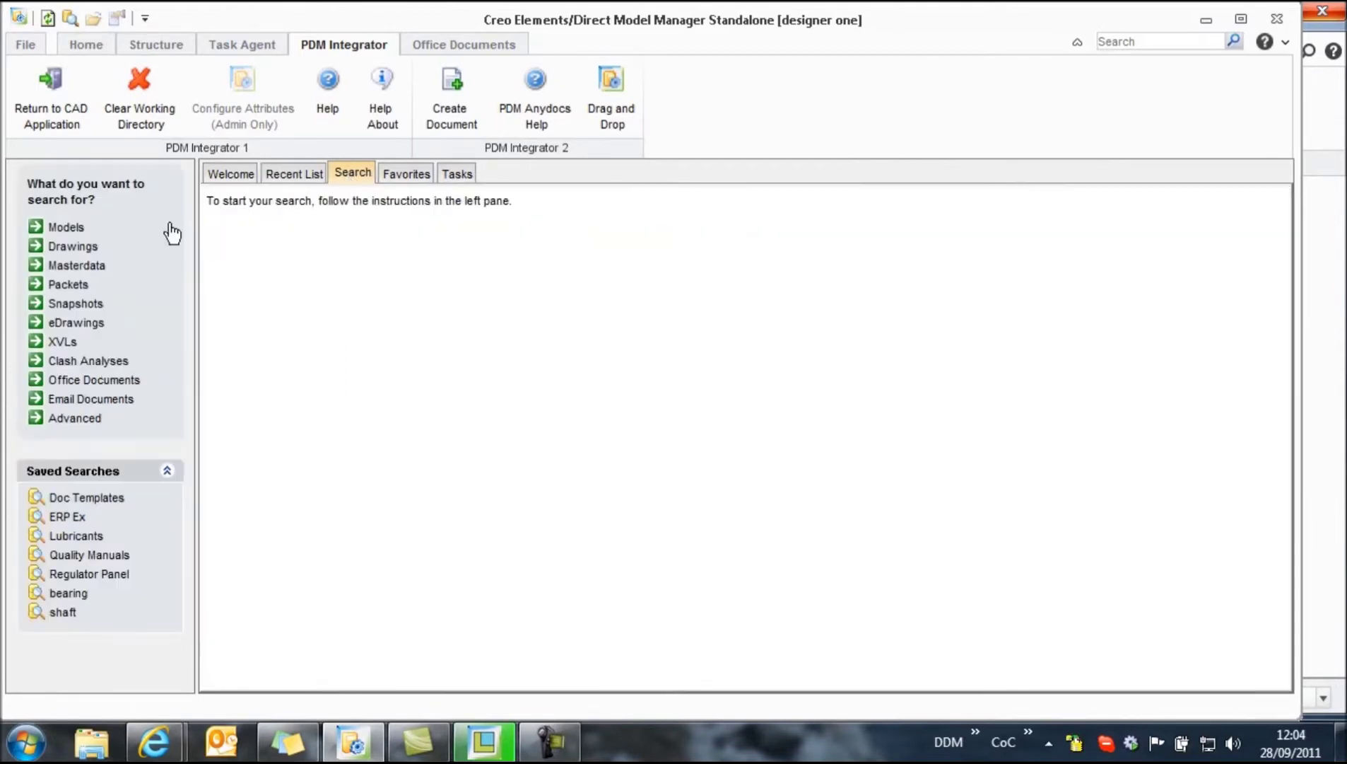
click(64, 227)
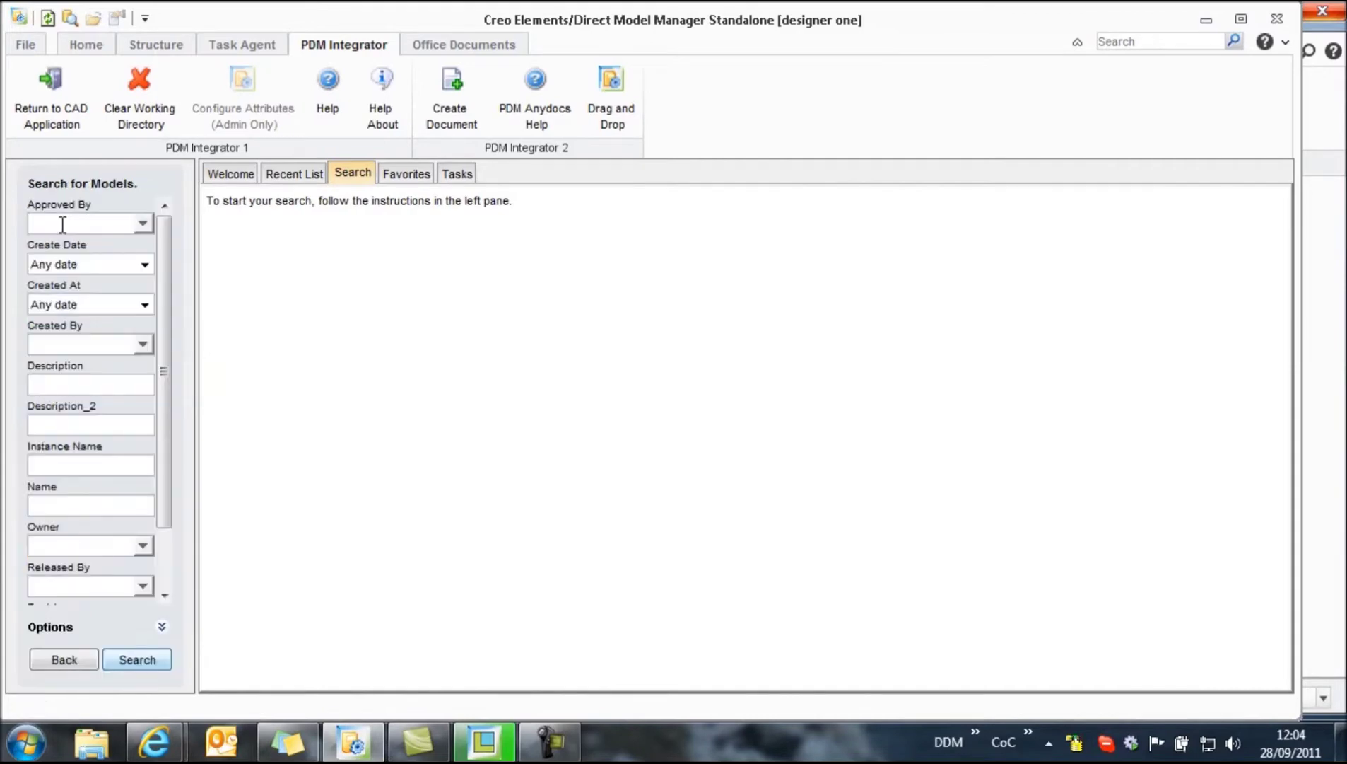
click(66, 505)
text(PDMI-20*)
click(124, 660)
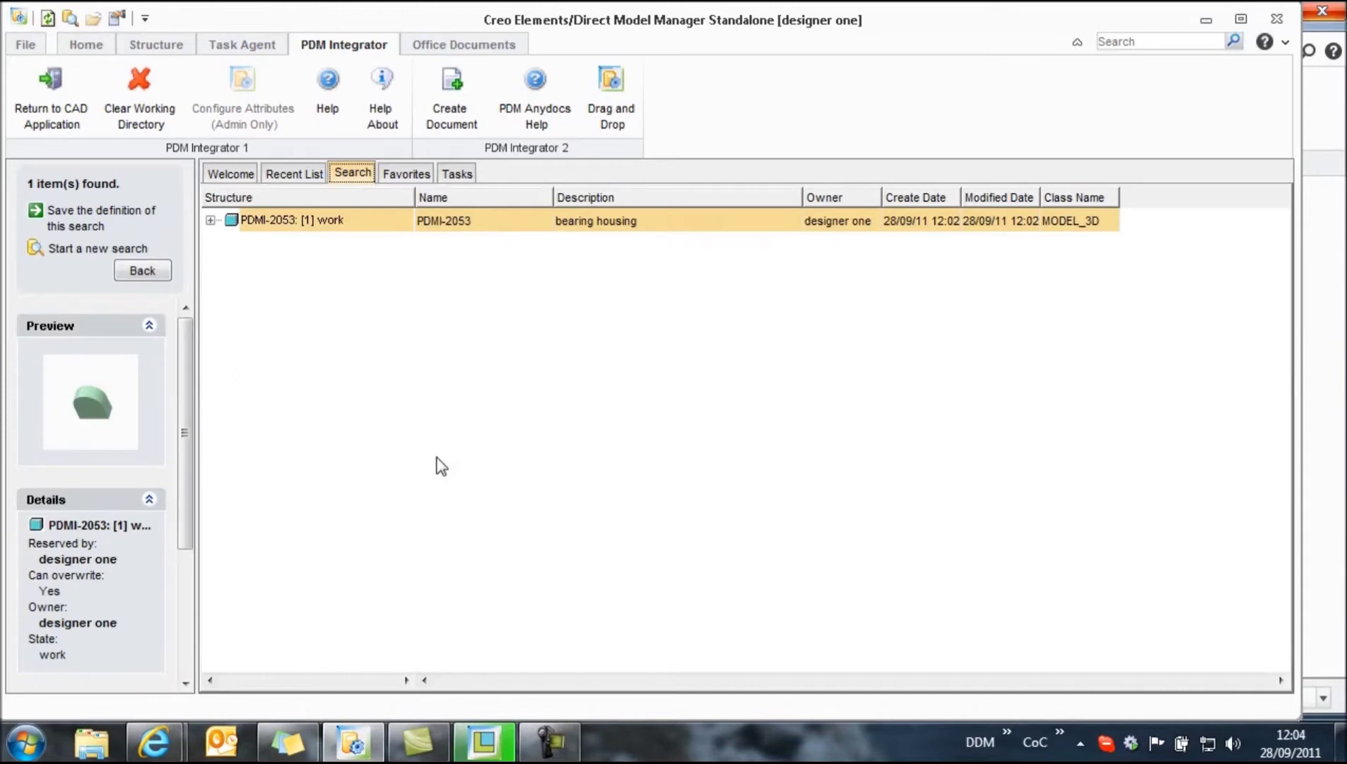
right_click(282, 226)
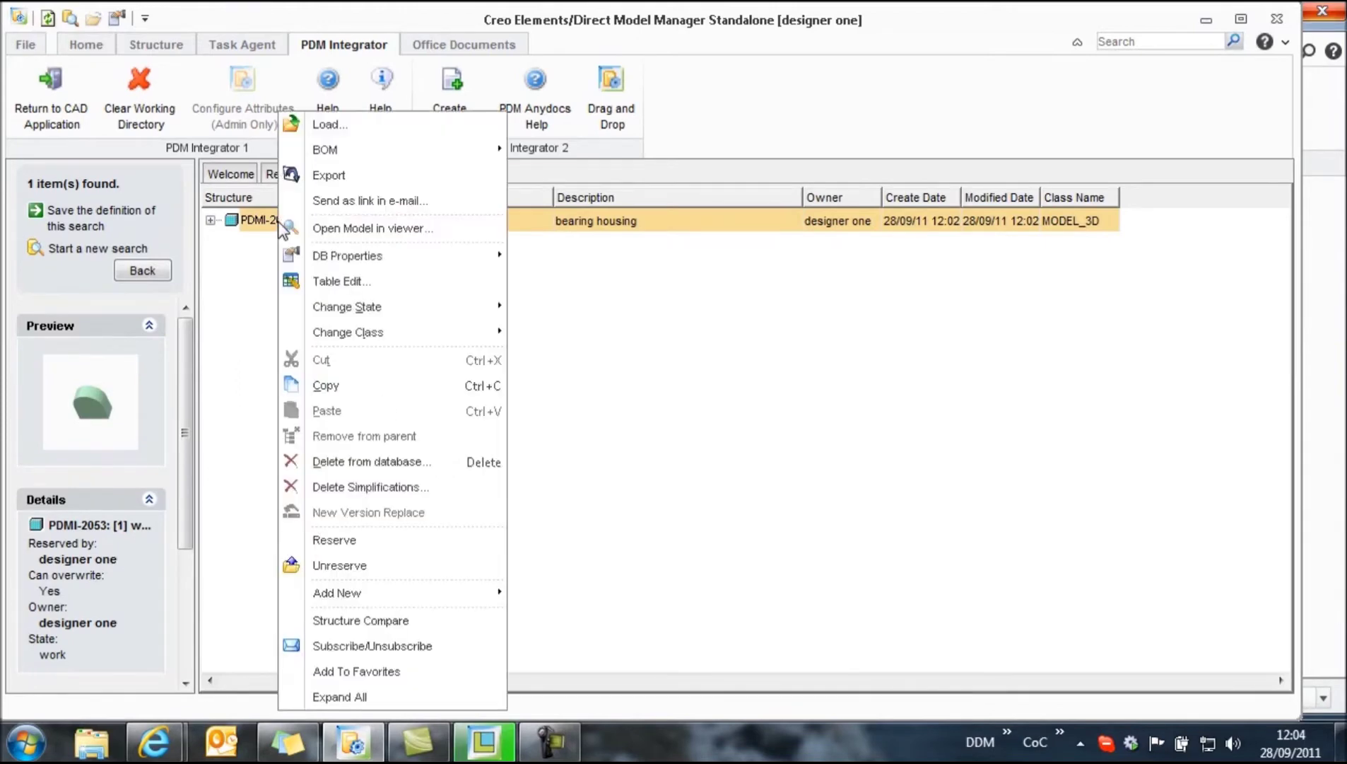
click(335, 124)
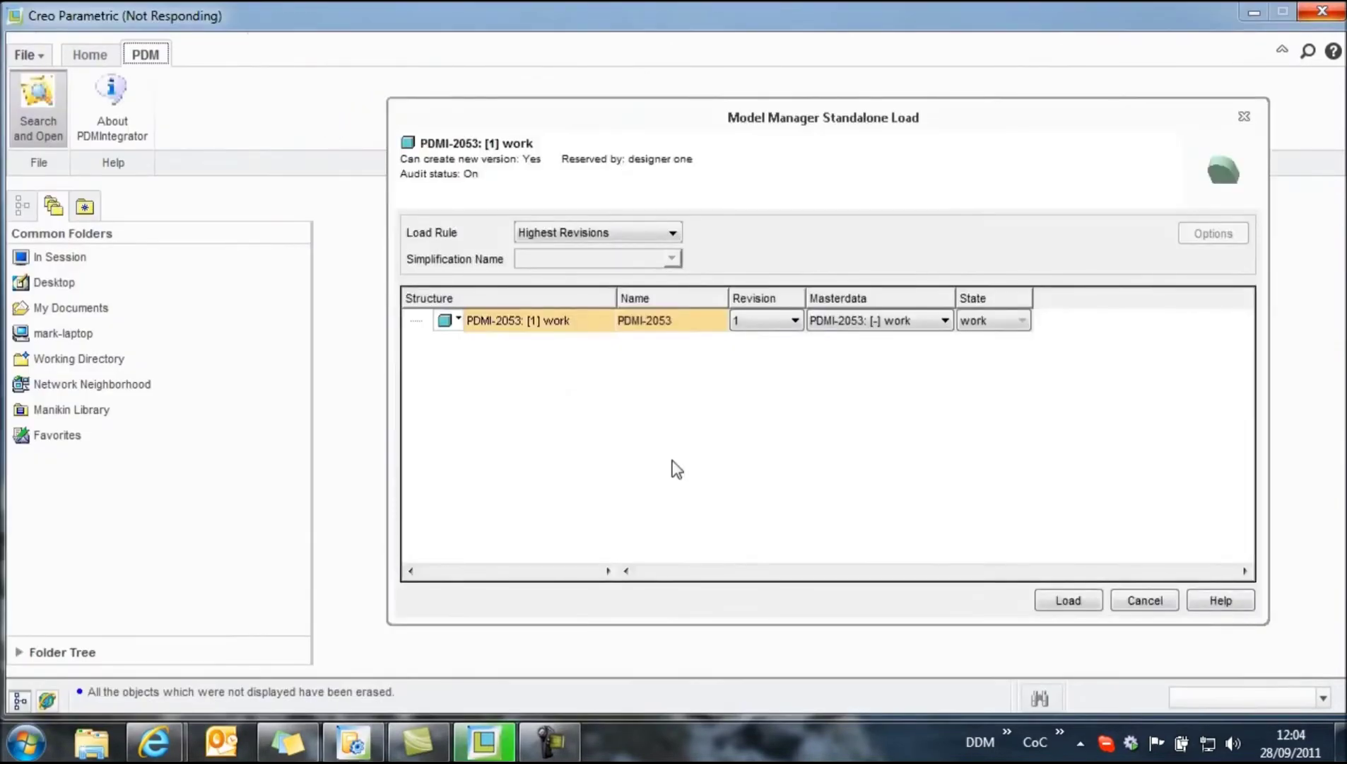
click(1086, 599)
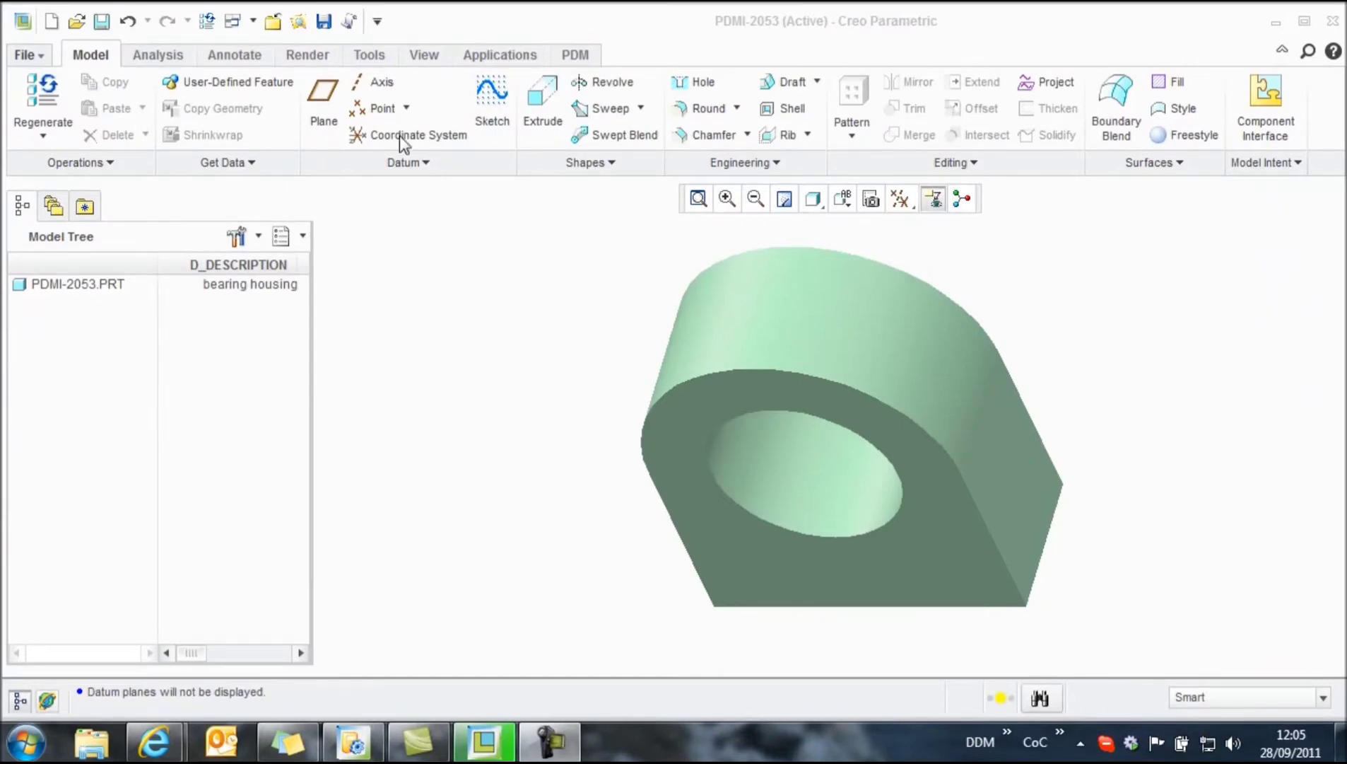
Save the bearing housing part with its new bore to the PDM database and dismiss the save report.
click(319, 28)
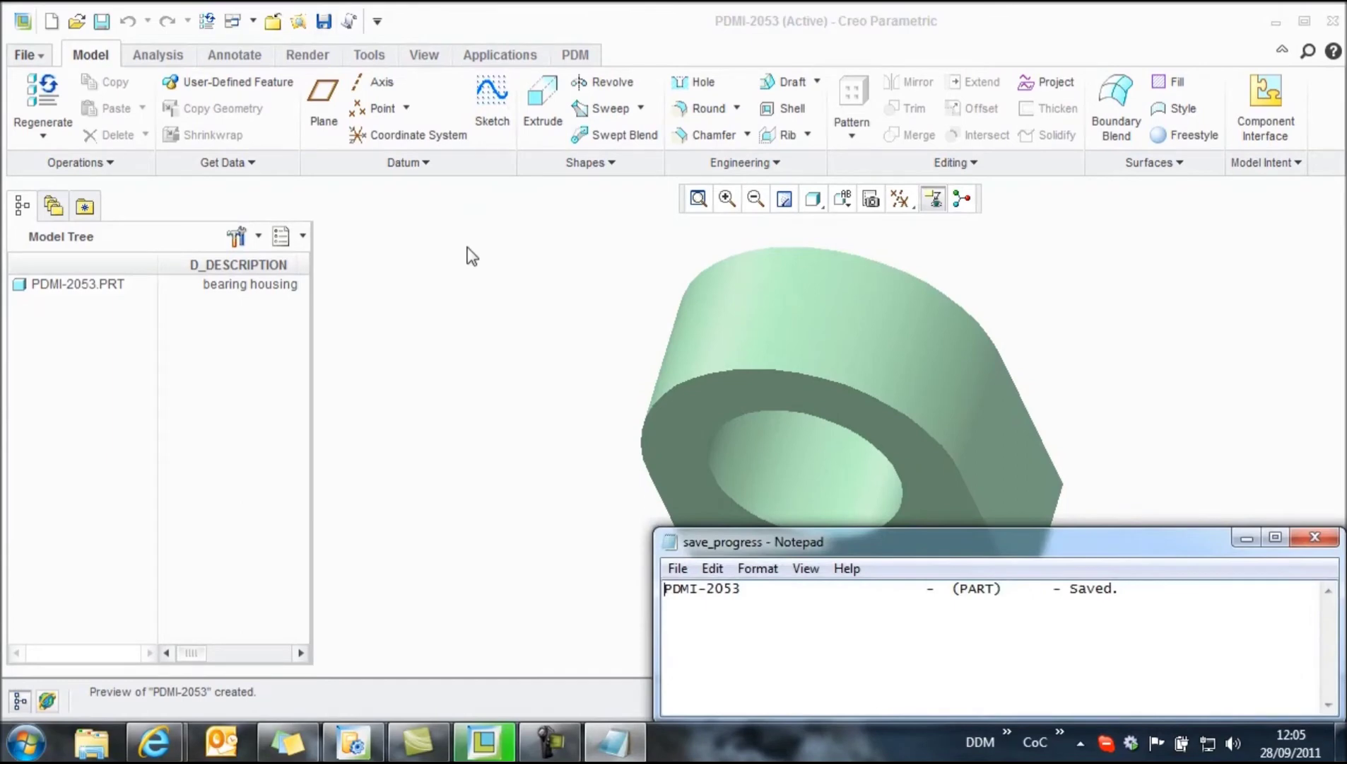
click(1315, 537)
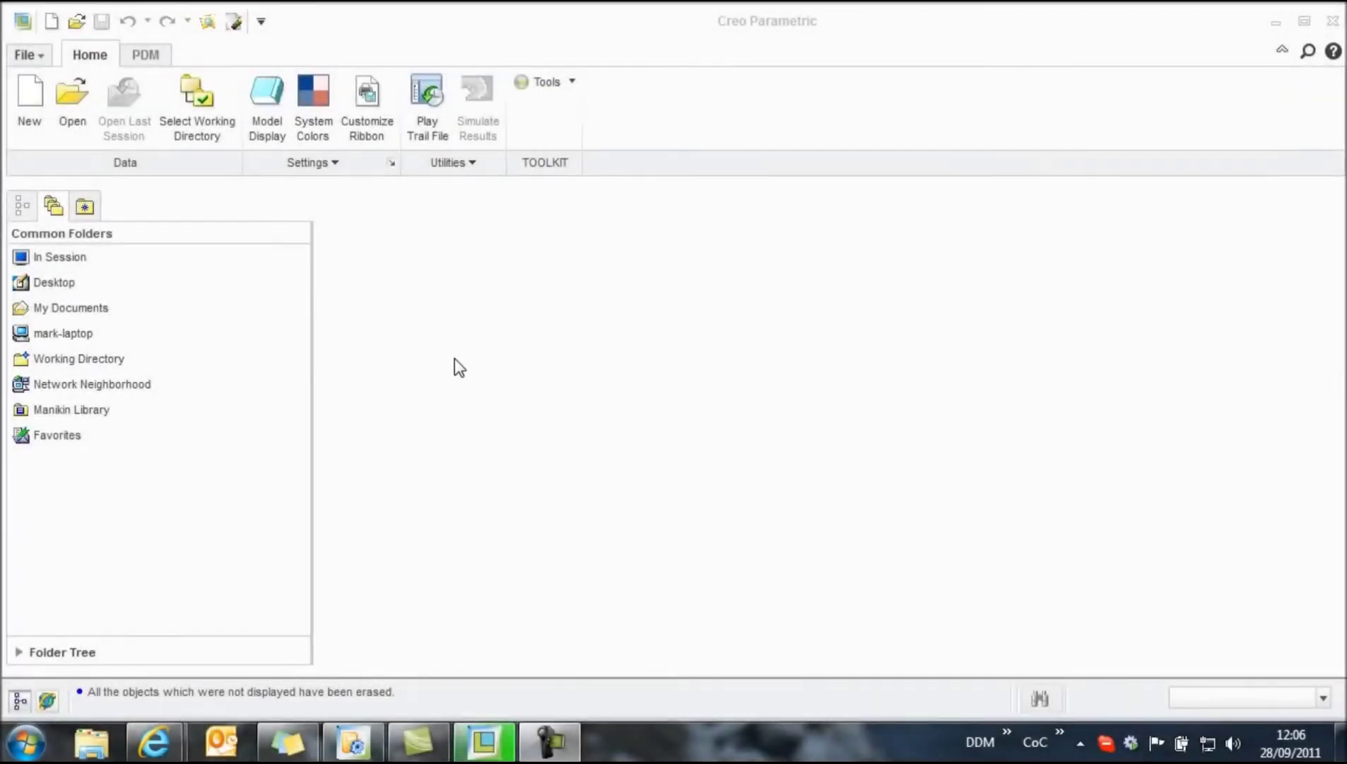
Create a new design assembly named PDMI-2054 with the default template.
click(30, 106)
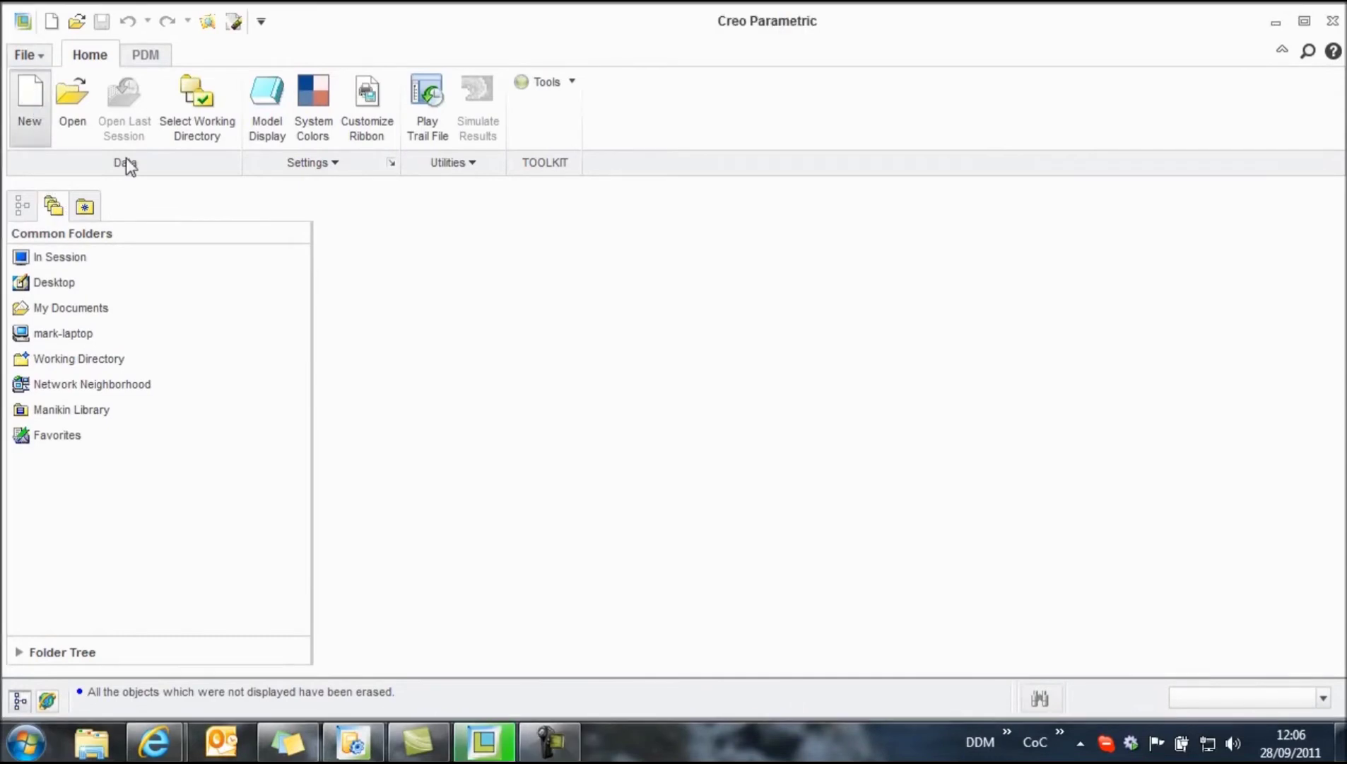
click(600, 303)
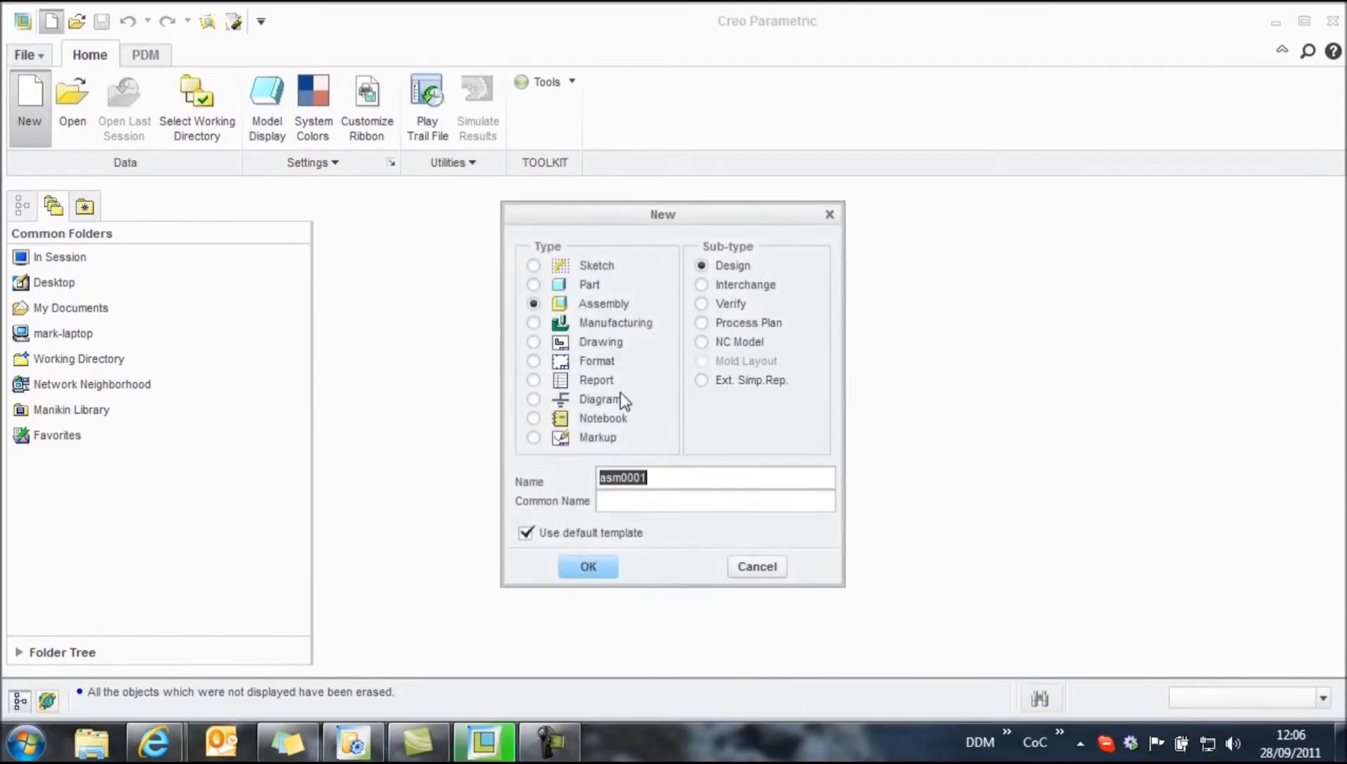
text(PDMI-2054)
click(581, 568)
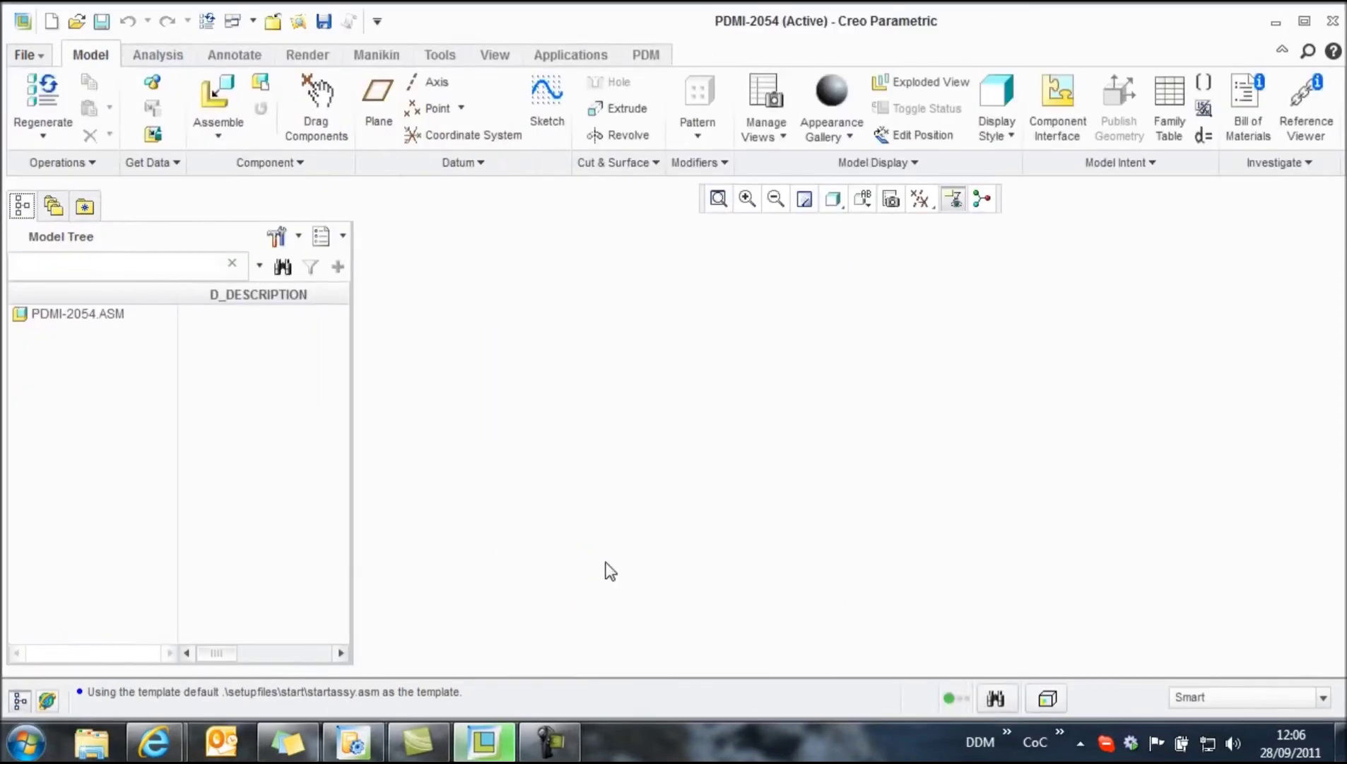
Load the bearing housing PDMI-2053 from the PDM database as a component of the assembly.
click(298, 164)
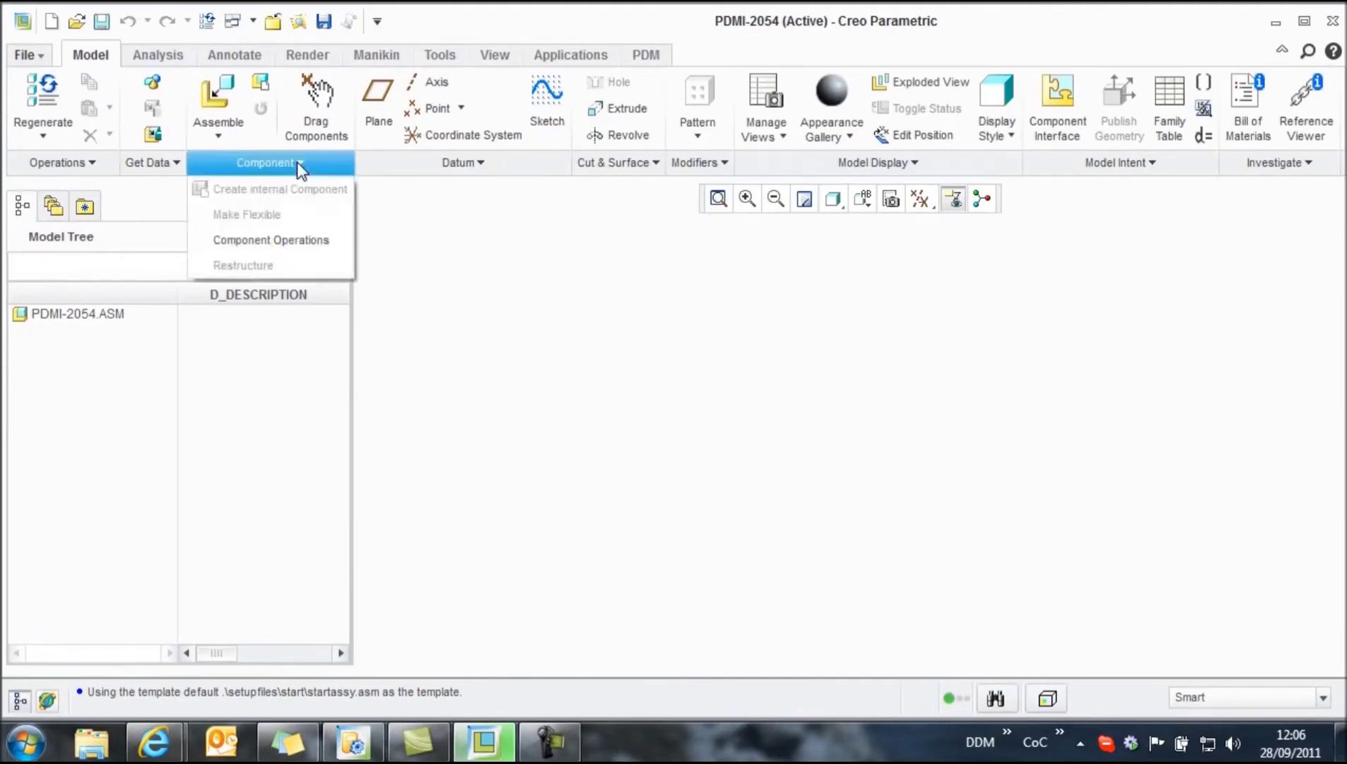
click(305, 238)
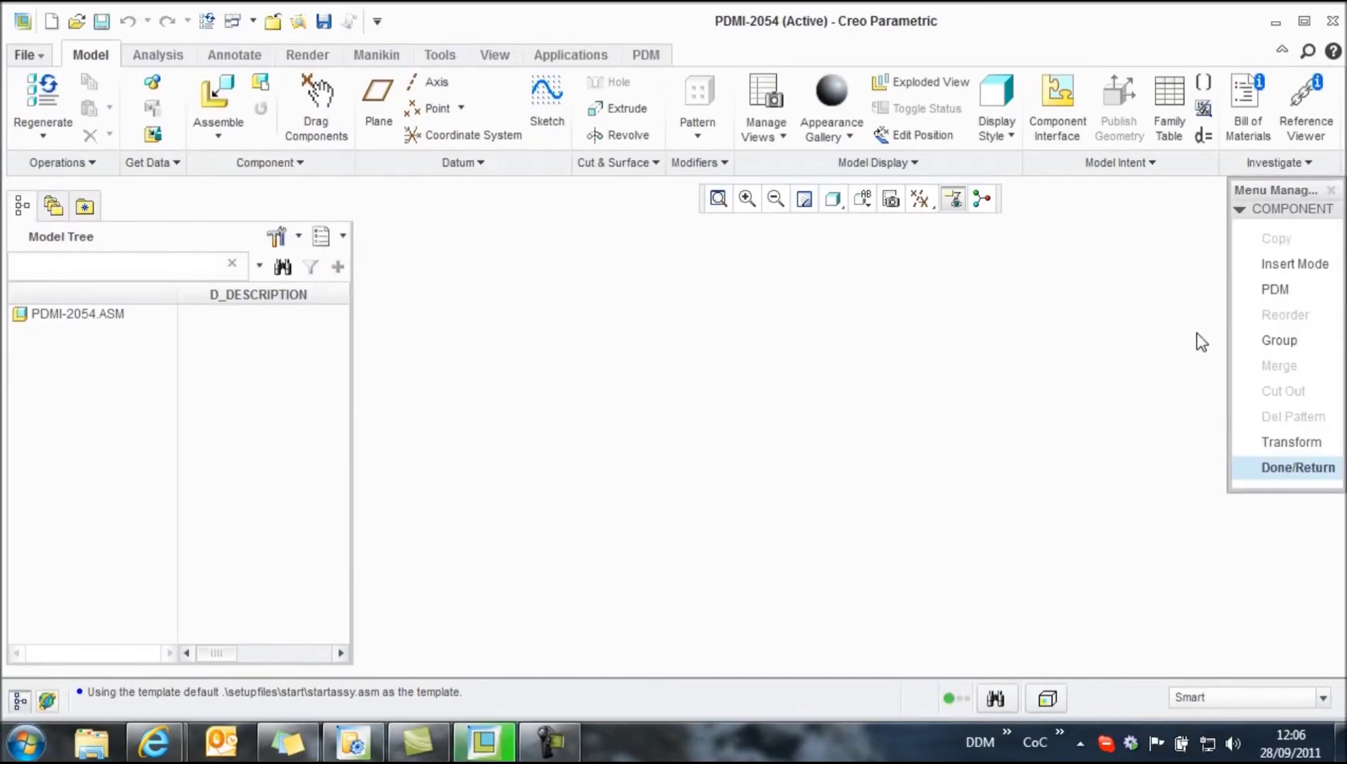
click(1283, 291)
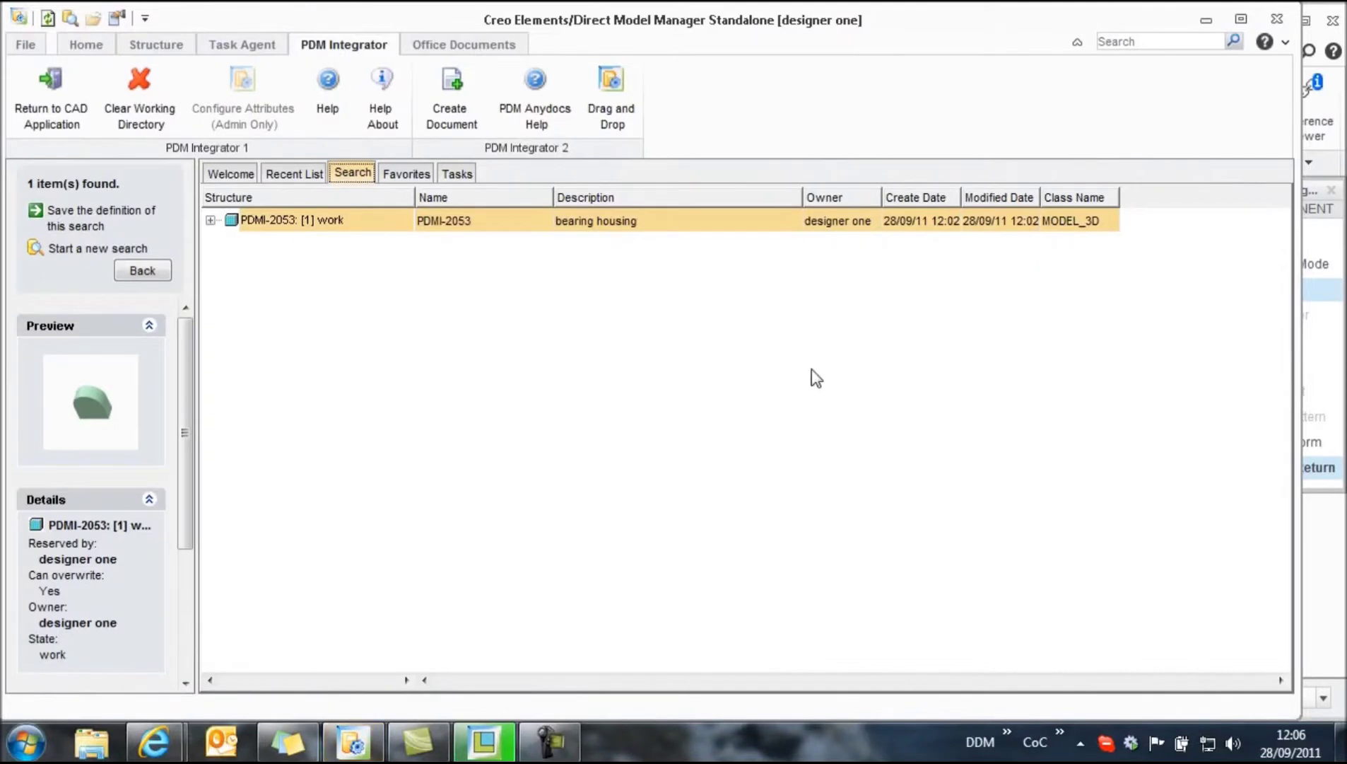
double_click(271, 219)
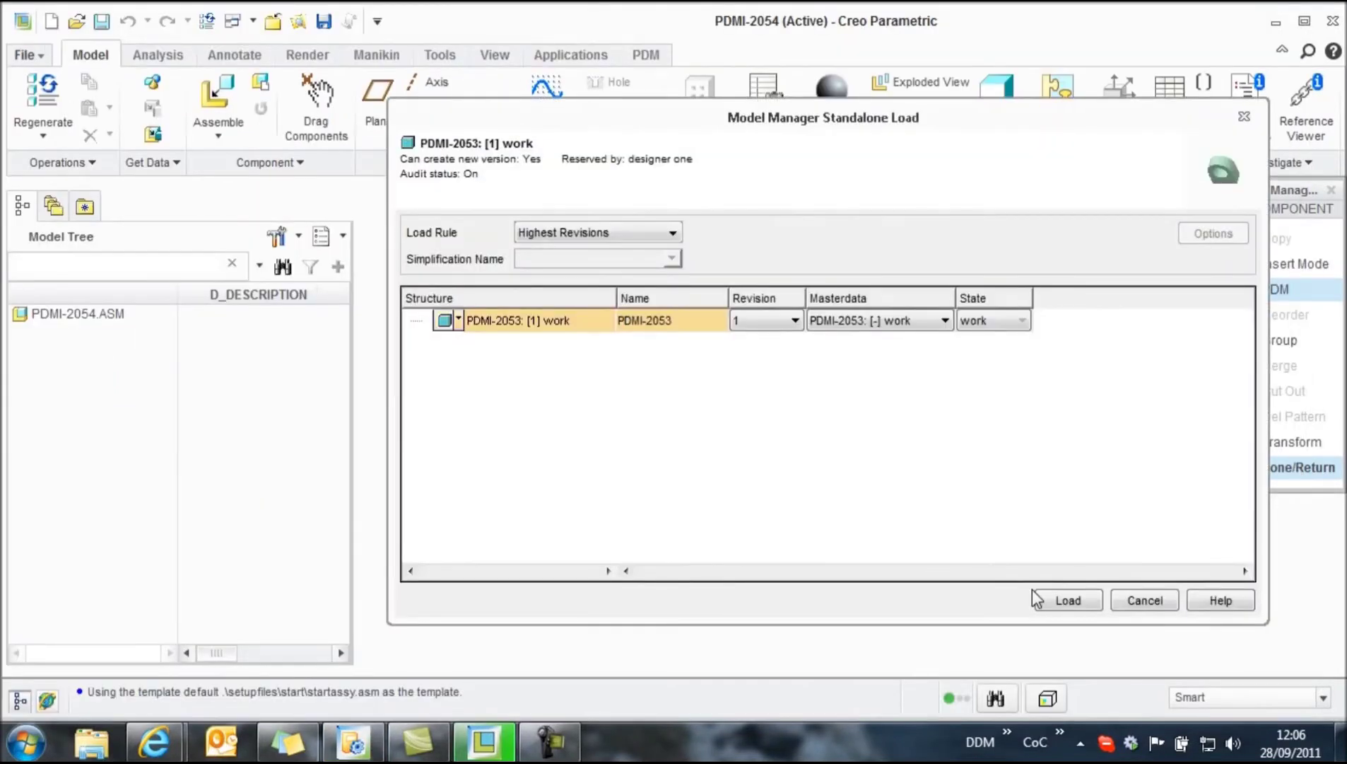
click(1067, 600)
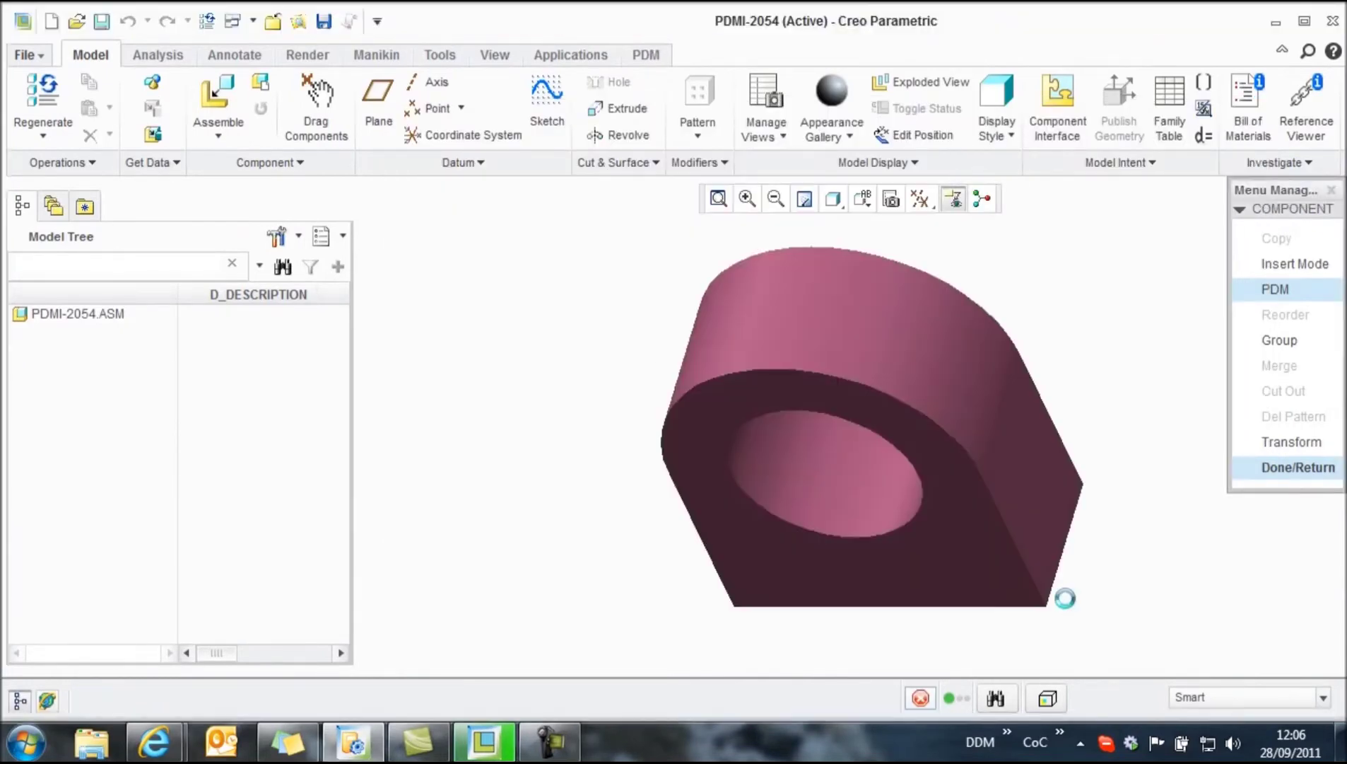
Place the bearing housing in the assembly with a Default constraint and accept the placement.
click(380, 109)
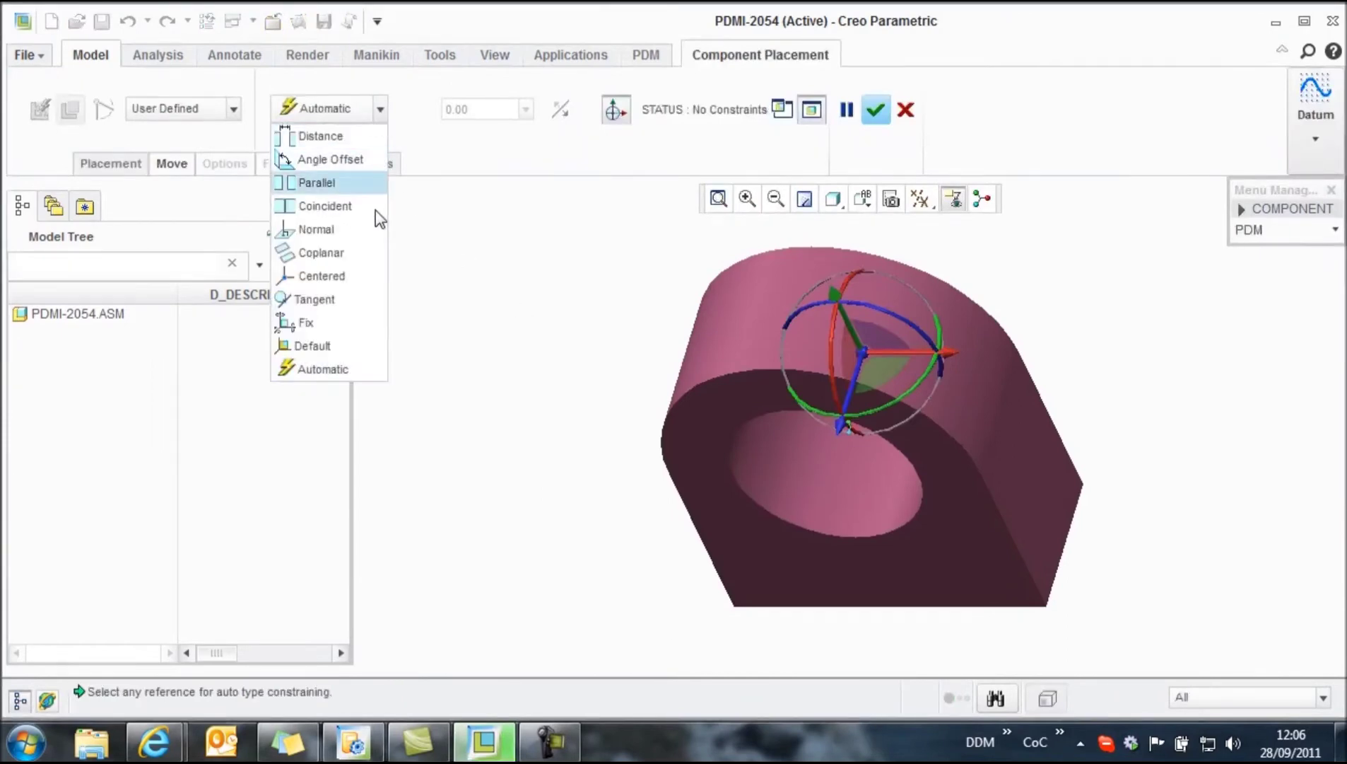
click(336, 347)
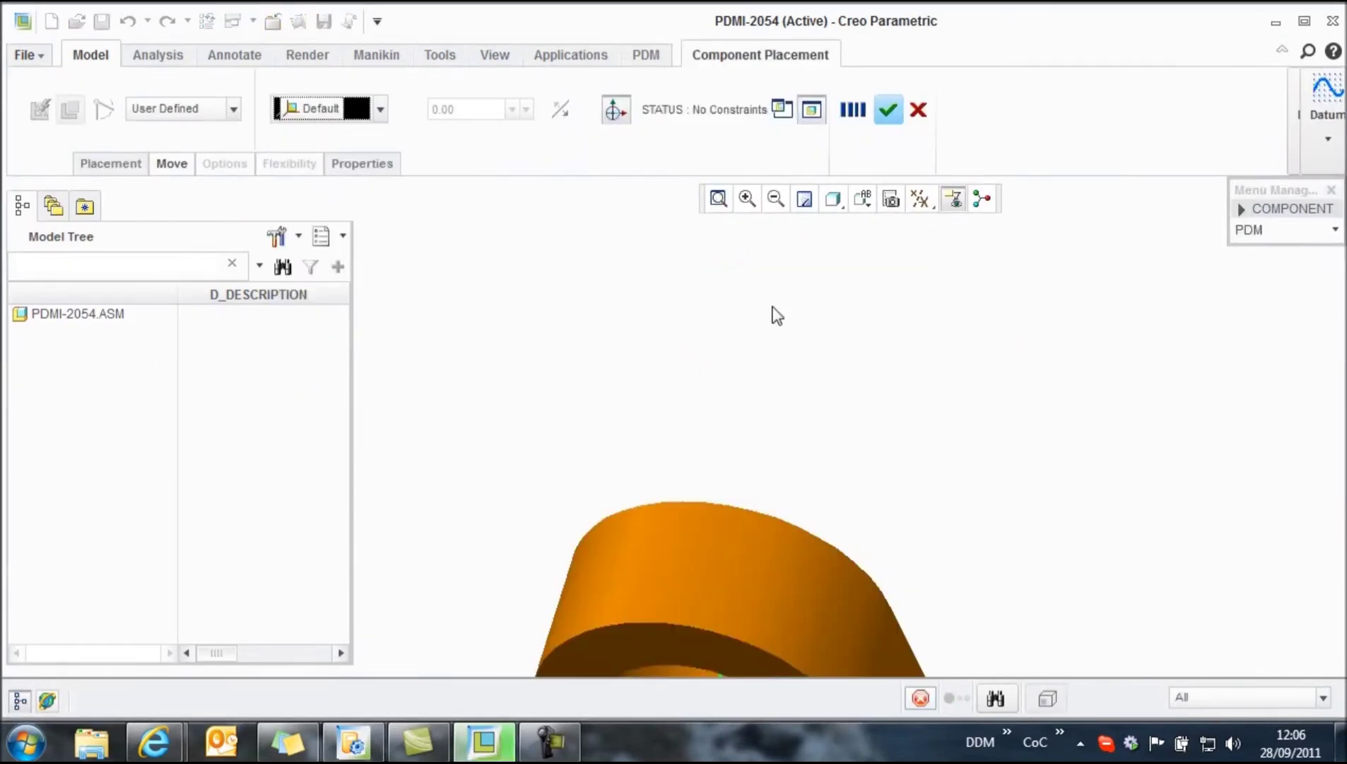
click(889, 111)
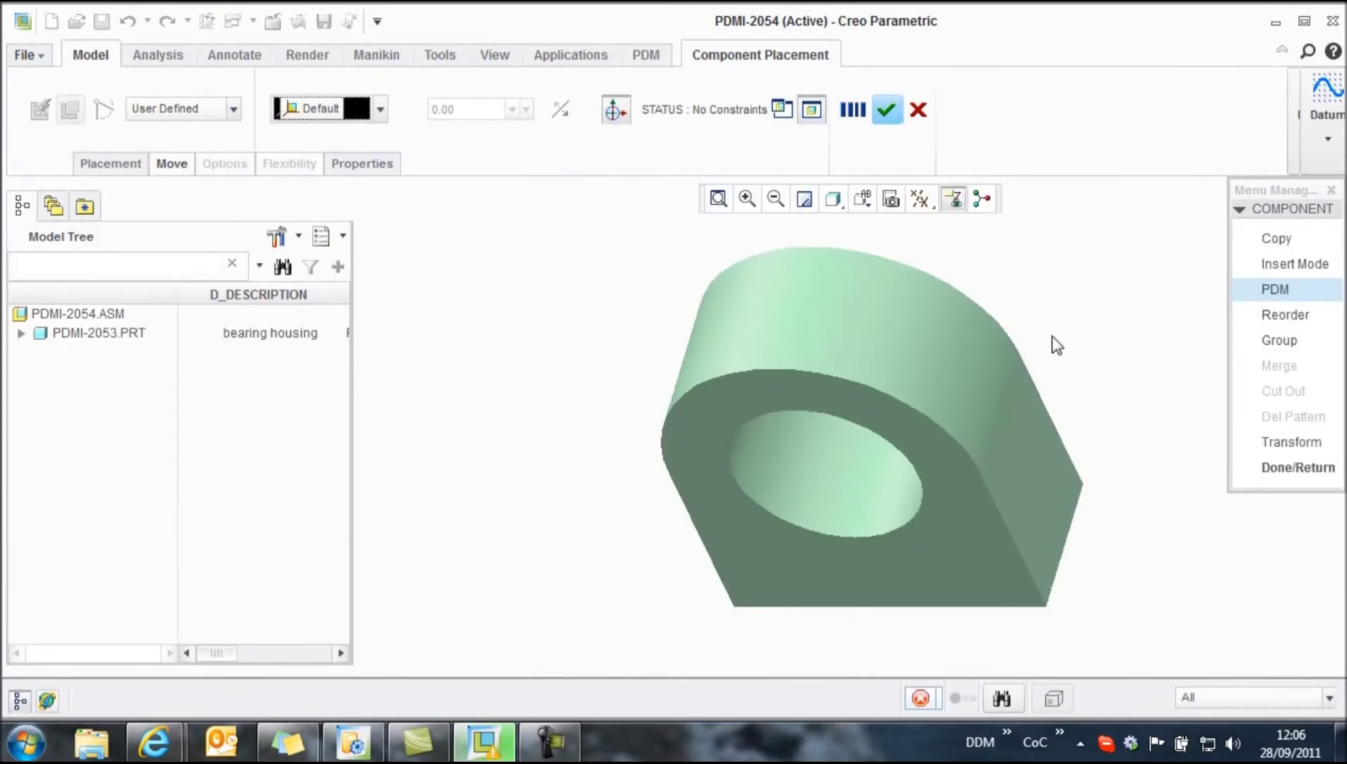
Run the saved bearing search in Model Manager and load the approved bearing CSI-4005 into the assembly.
click(1291, 289)
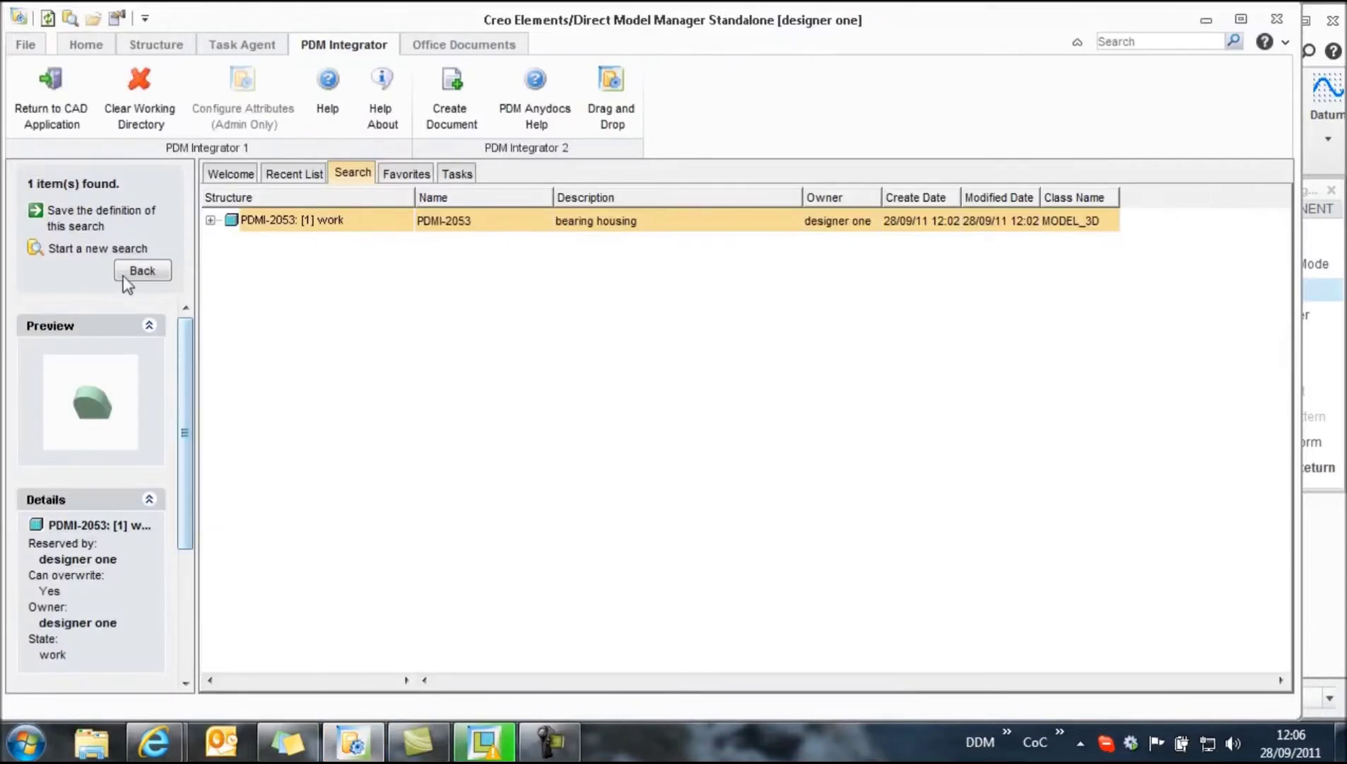
click(86, 249)
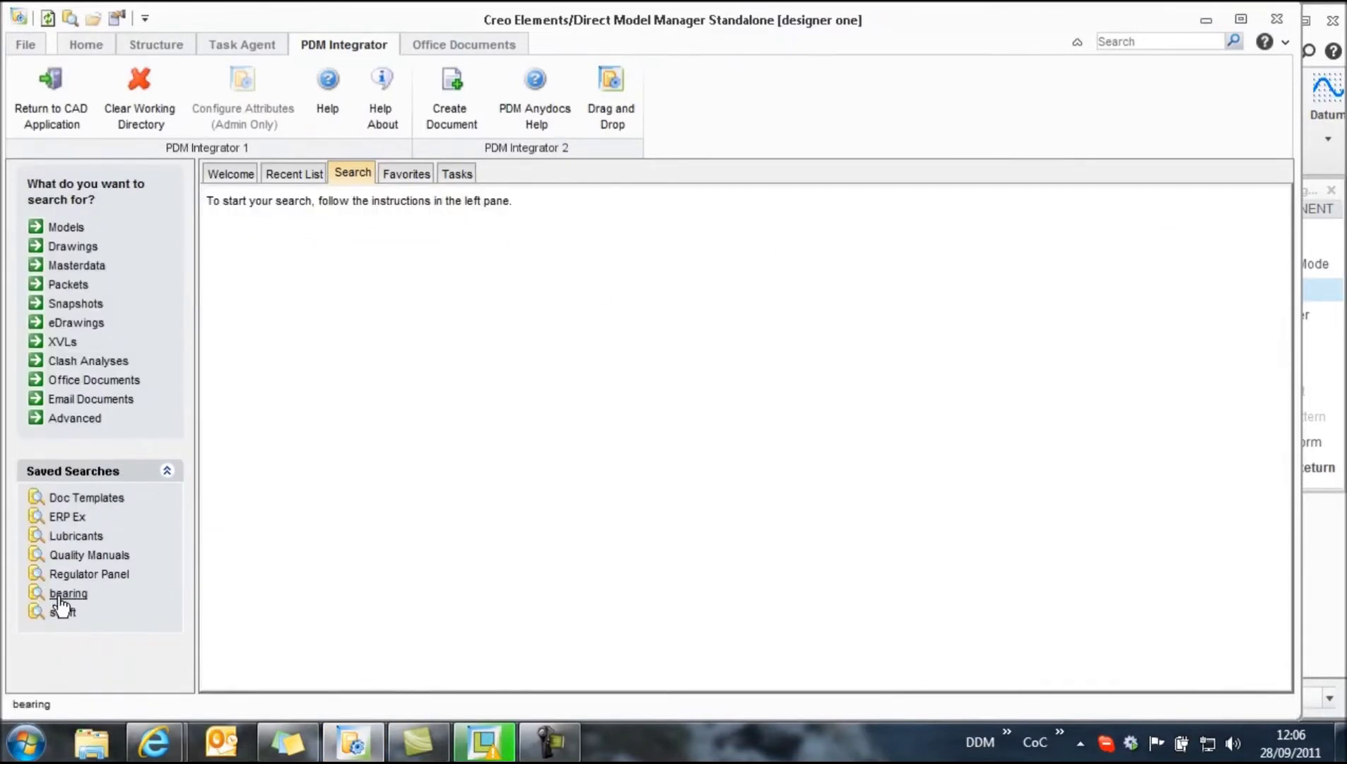
click(68, 592)
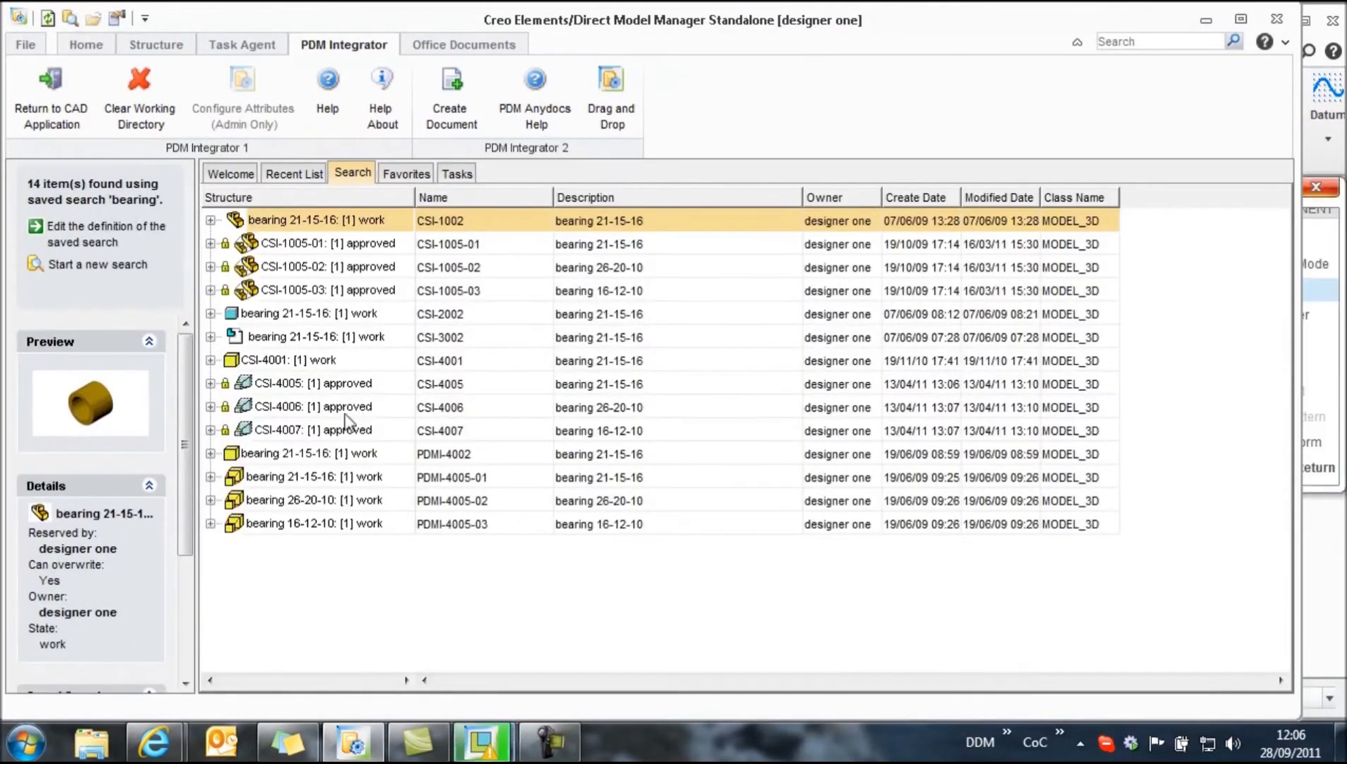
double_click(320, 383)
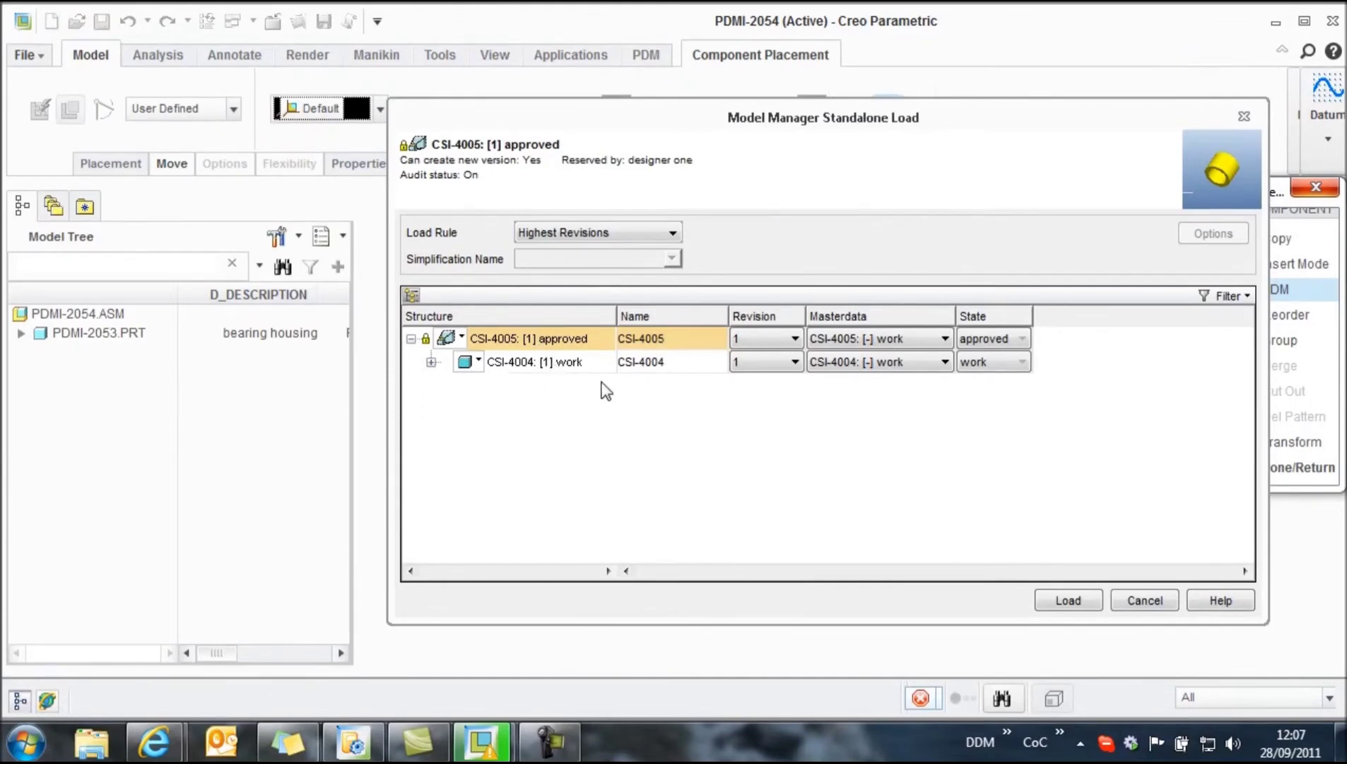
click(1067, 600)
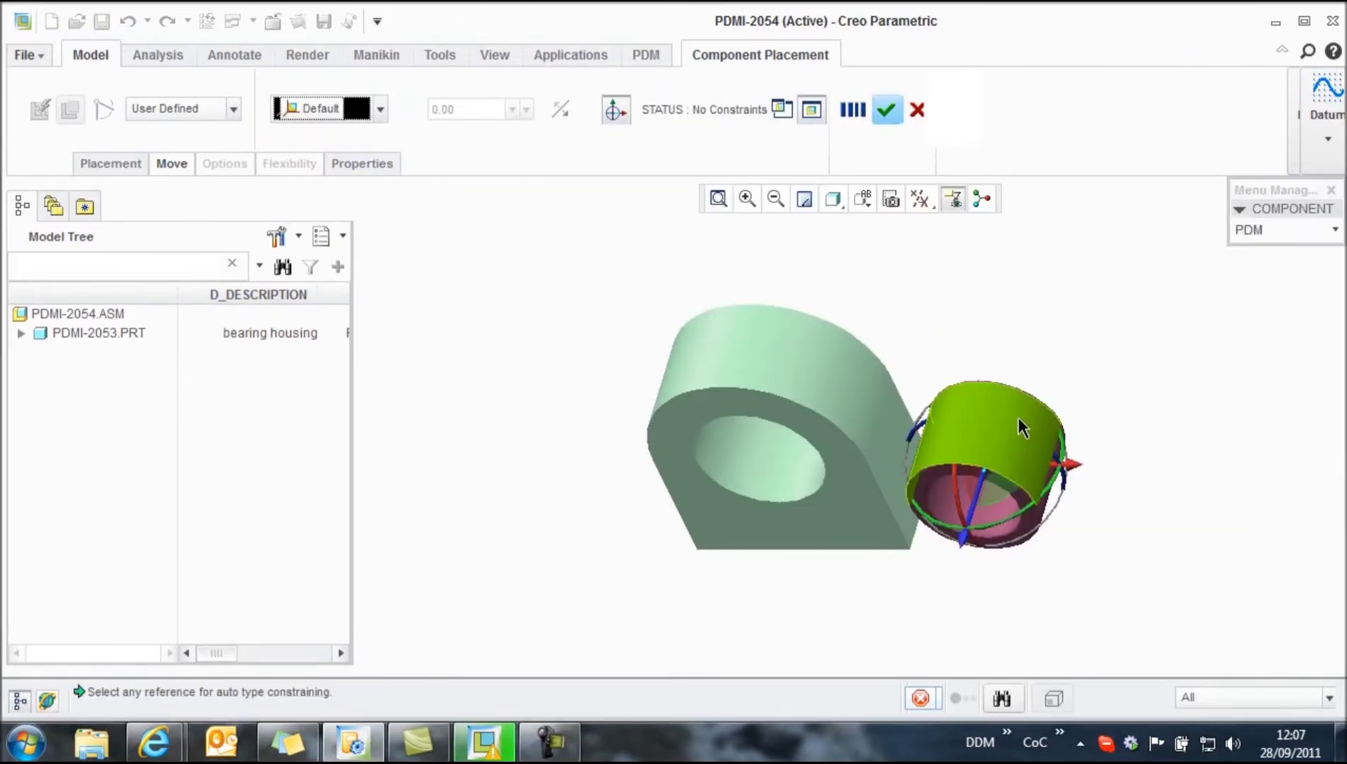
Place the bearing in the housing bore, making the cylindrical surfaces and the front faces coincident.
click(1019, 420)
click(773, 466)
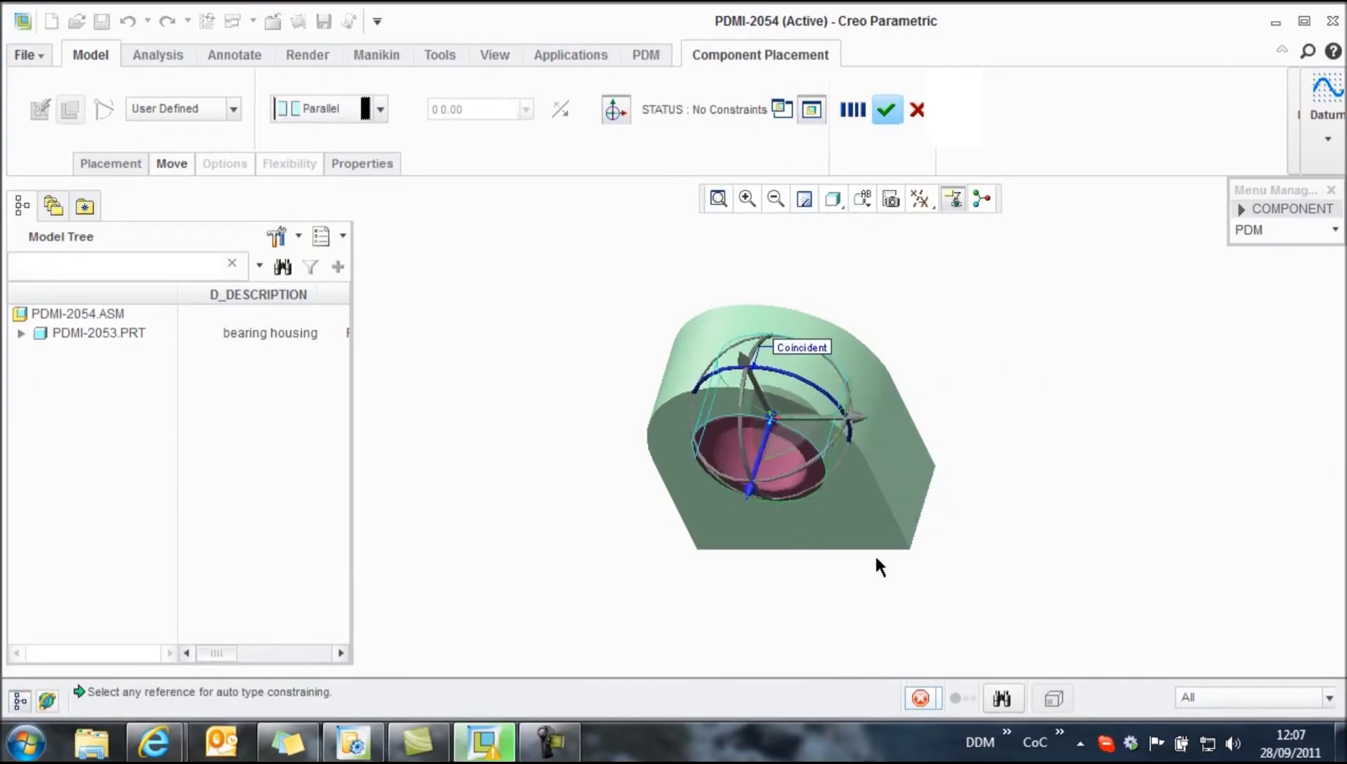
click(815, 488)
click(859, 503)
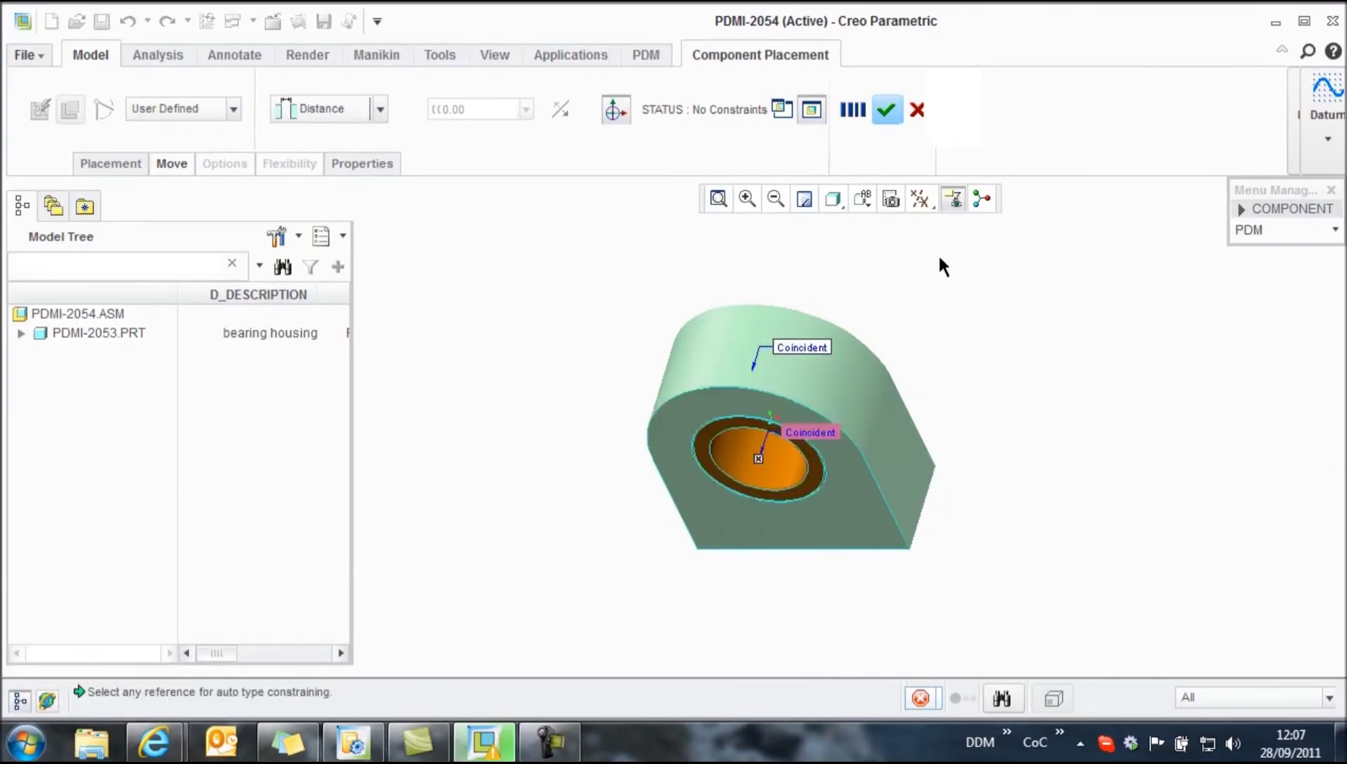
click(888, 109)
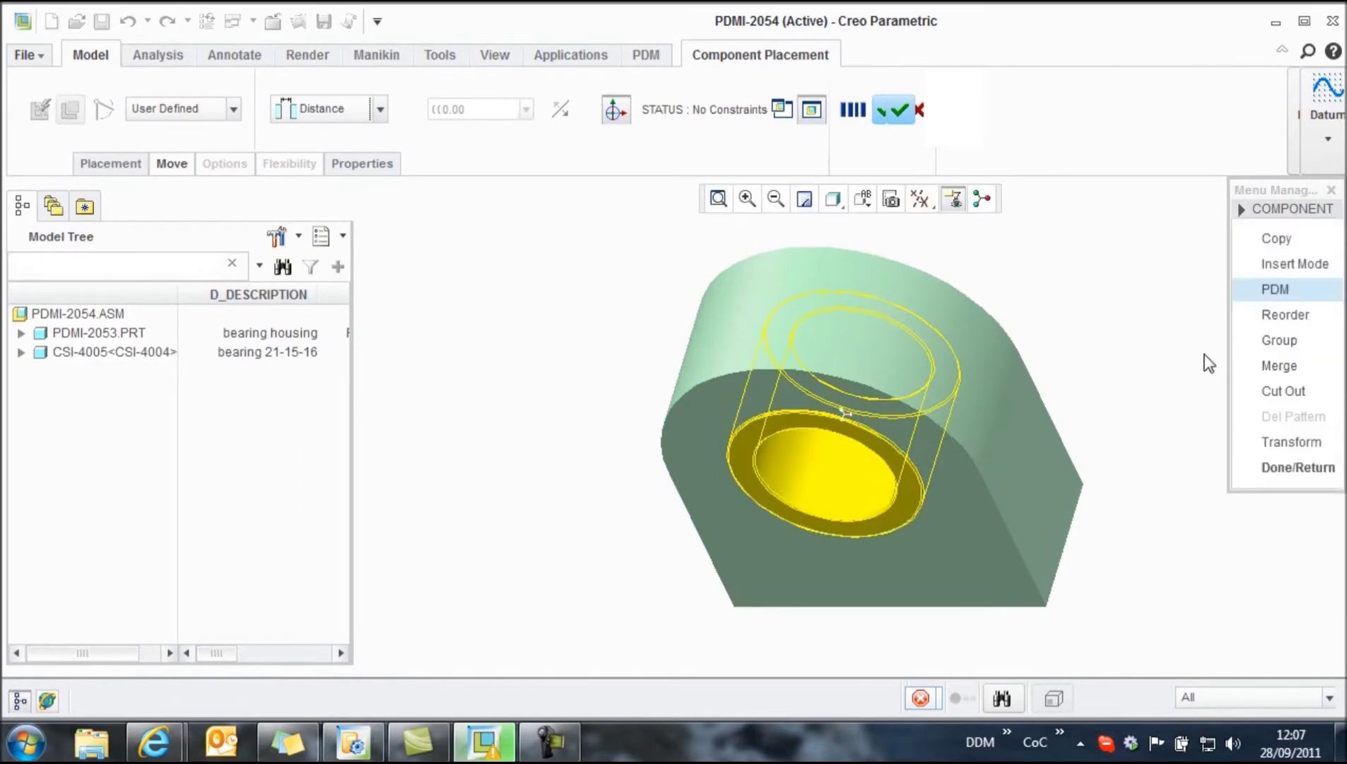
Run the saved shaft search in Model Manager and open the load settings for the released shaft 15dia, CSI-2003.
click(1279, 288)
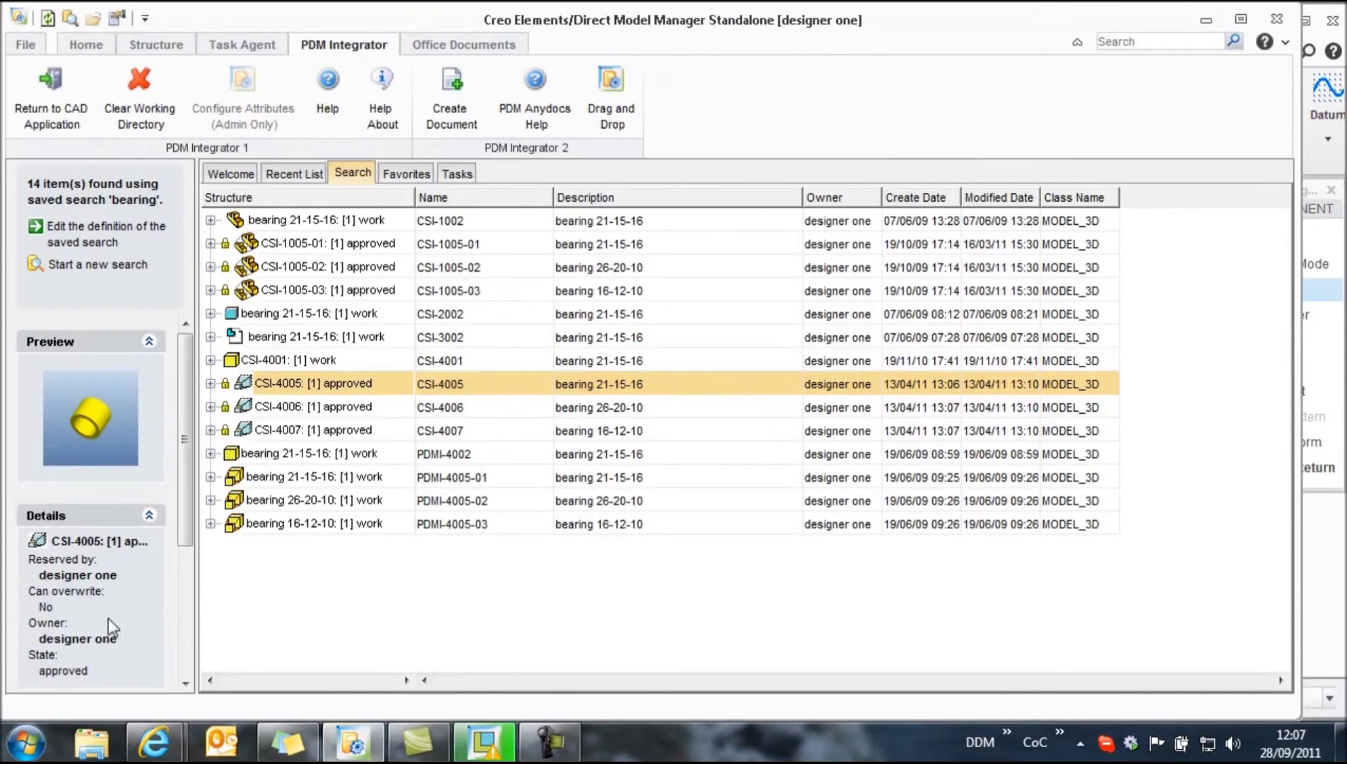
click(116, 264)
click(63, 612)
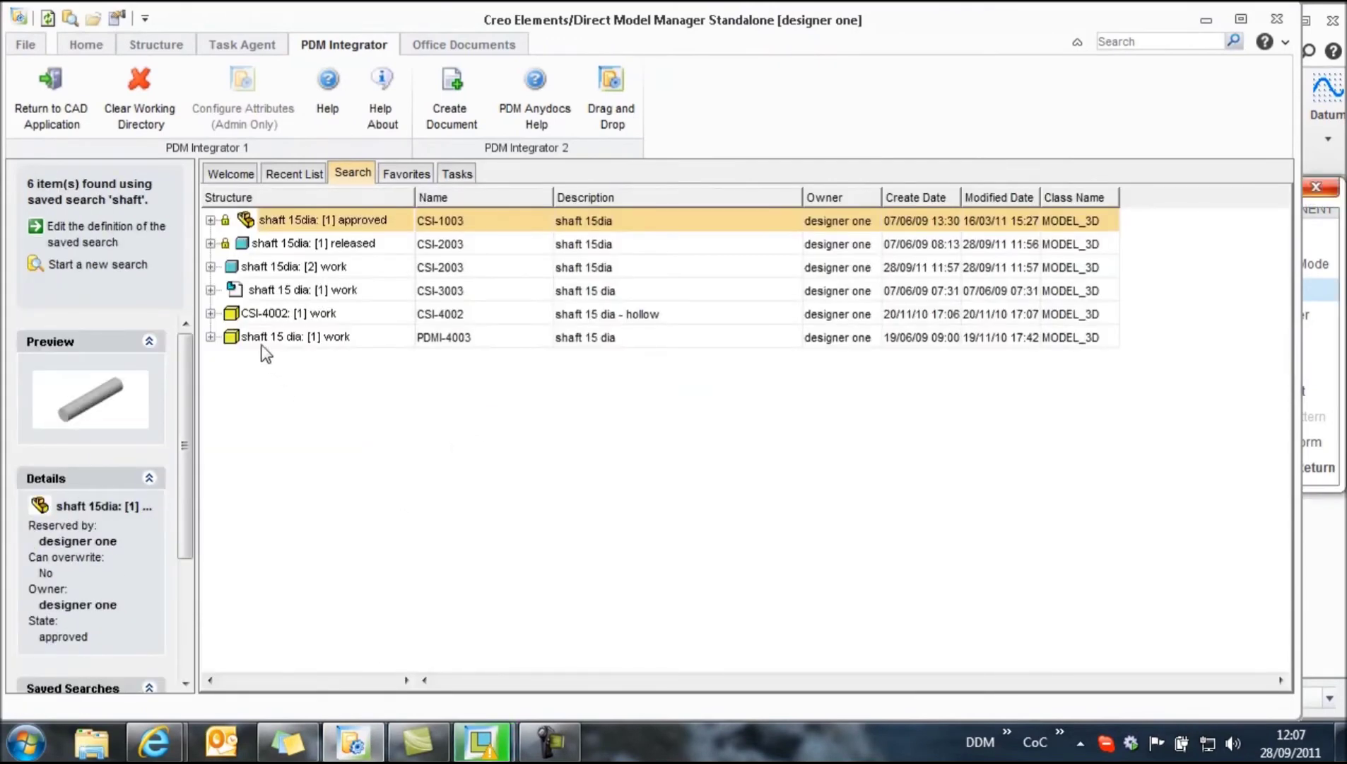
click(322, 243)
double_click(323, 242)
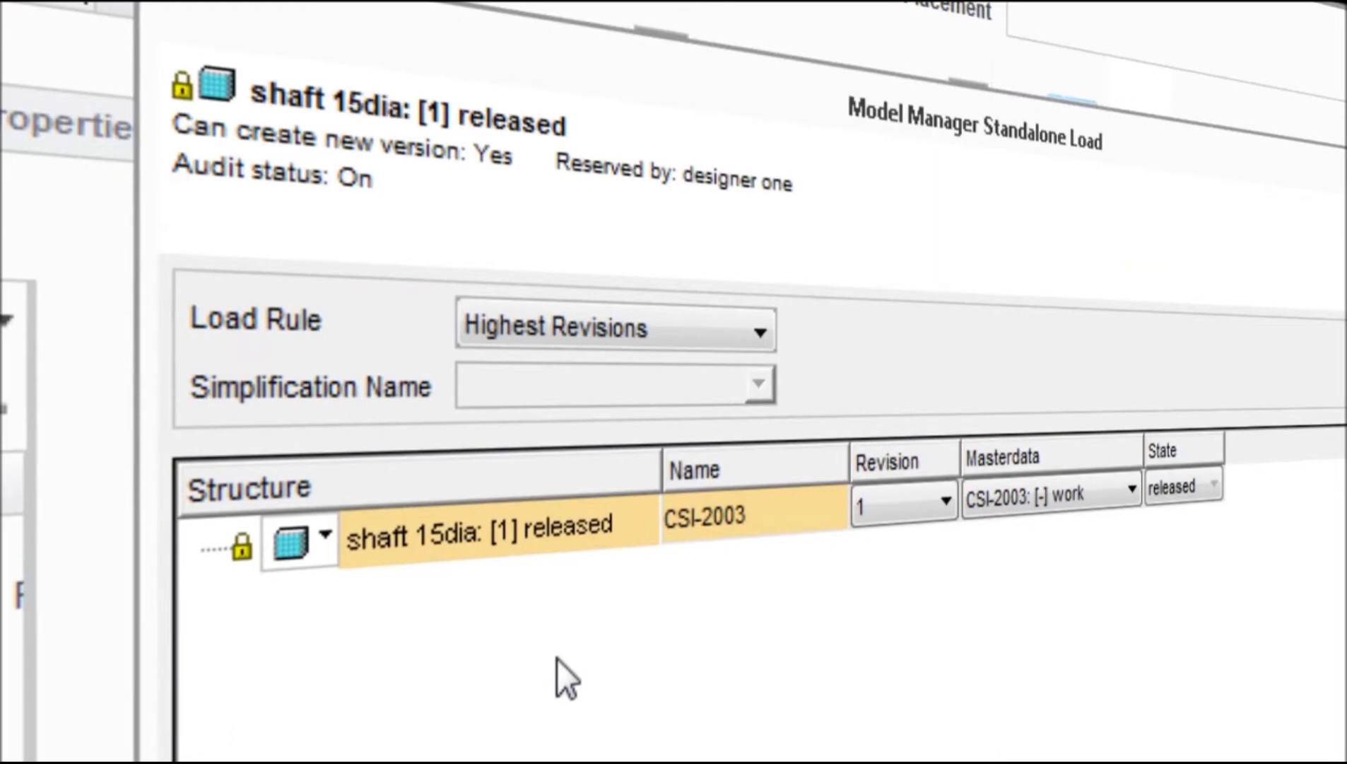
Try revision 2 of the shaft, switch the load rule to Highest Released Revisions, and load the shaft into the assembly.
click(947, 505)
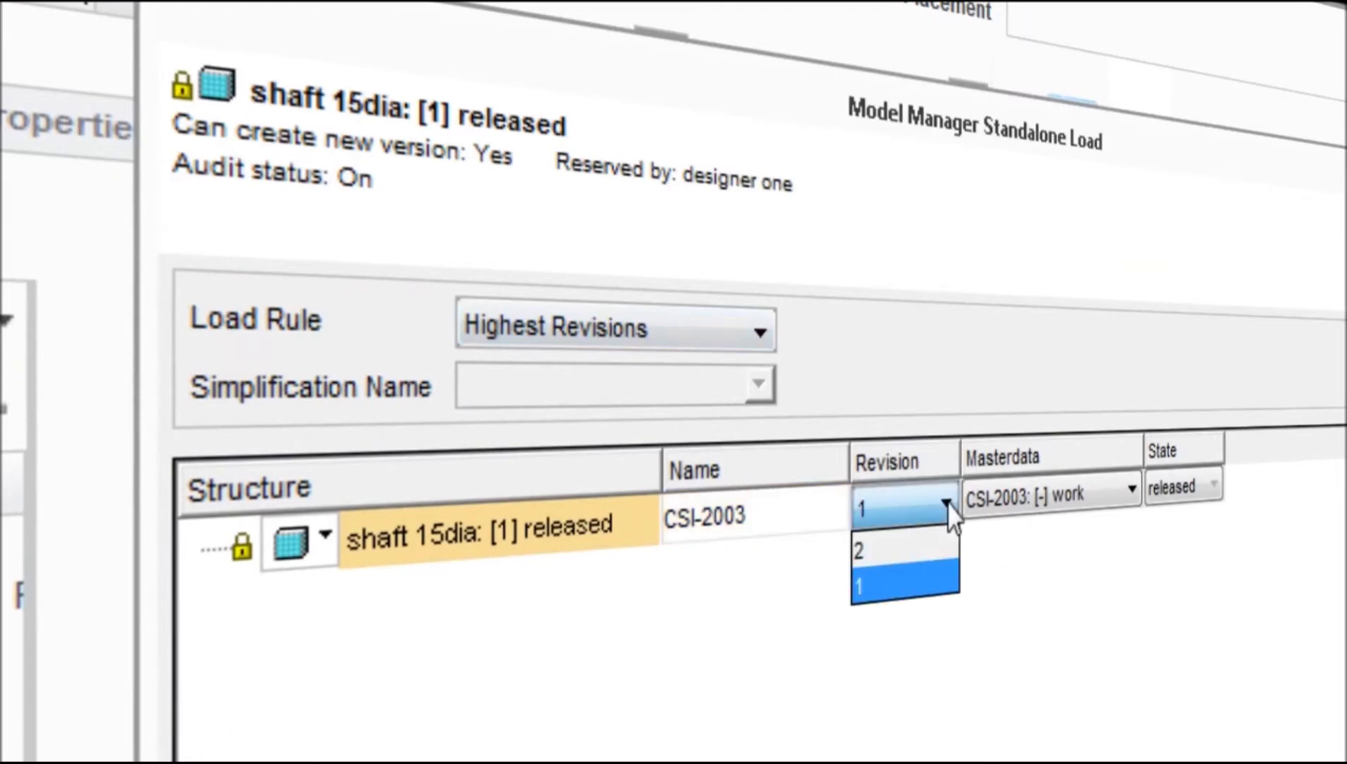
click(914, 552)
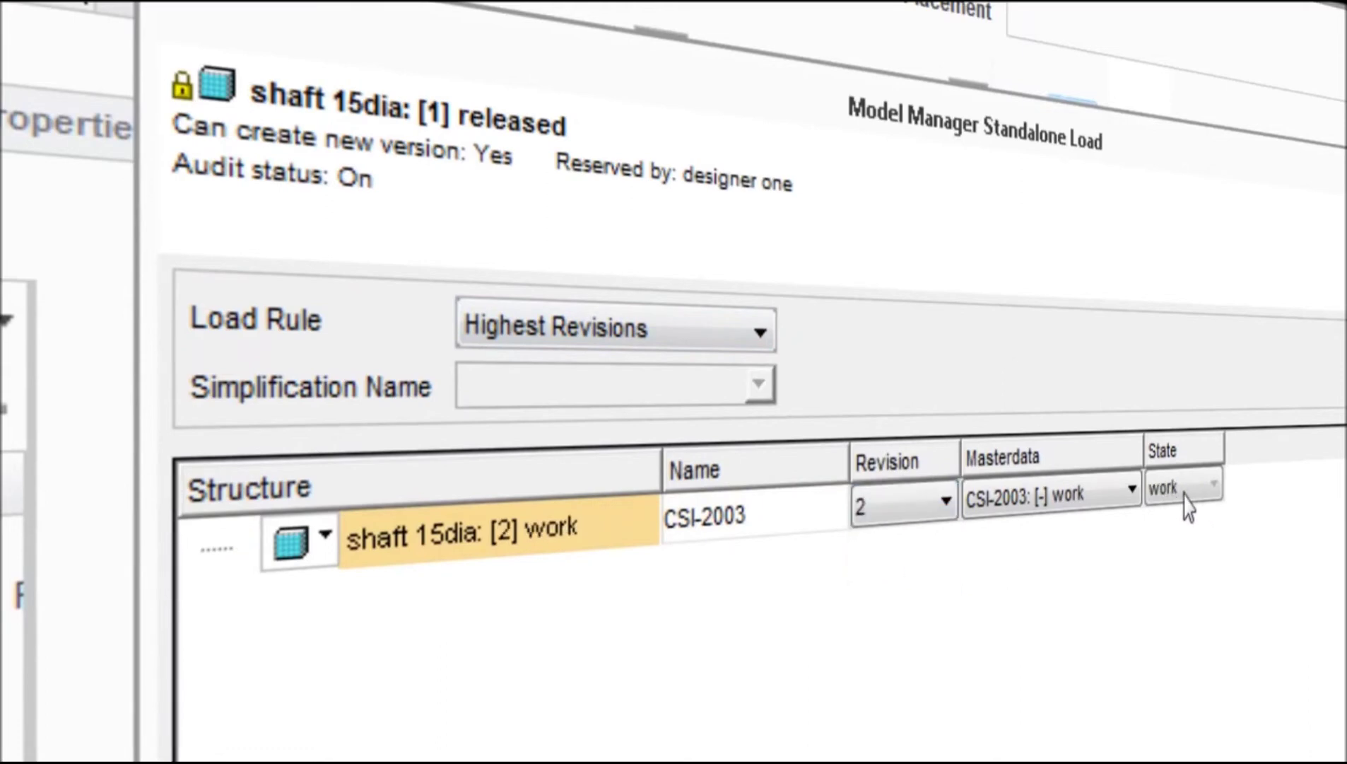
click(758, 335)
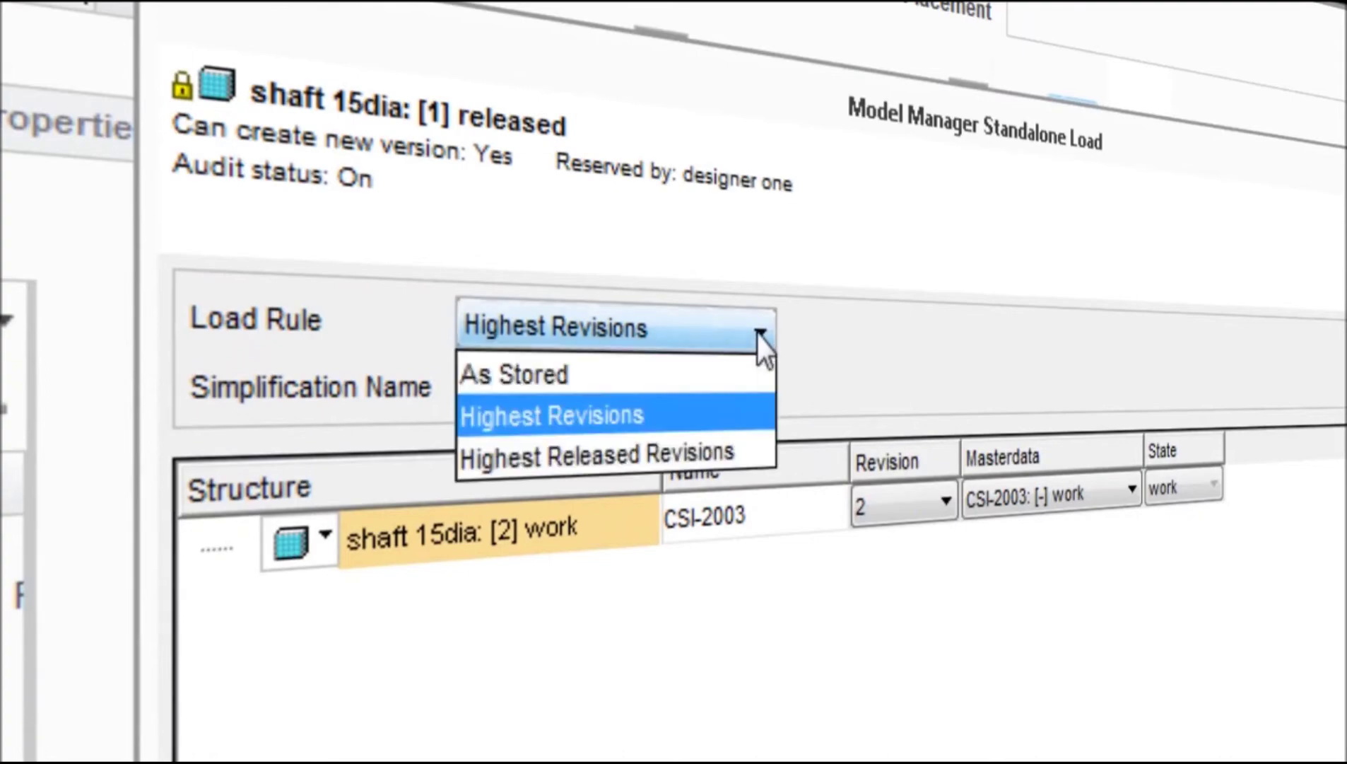
click(714, 430)
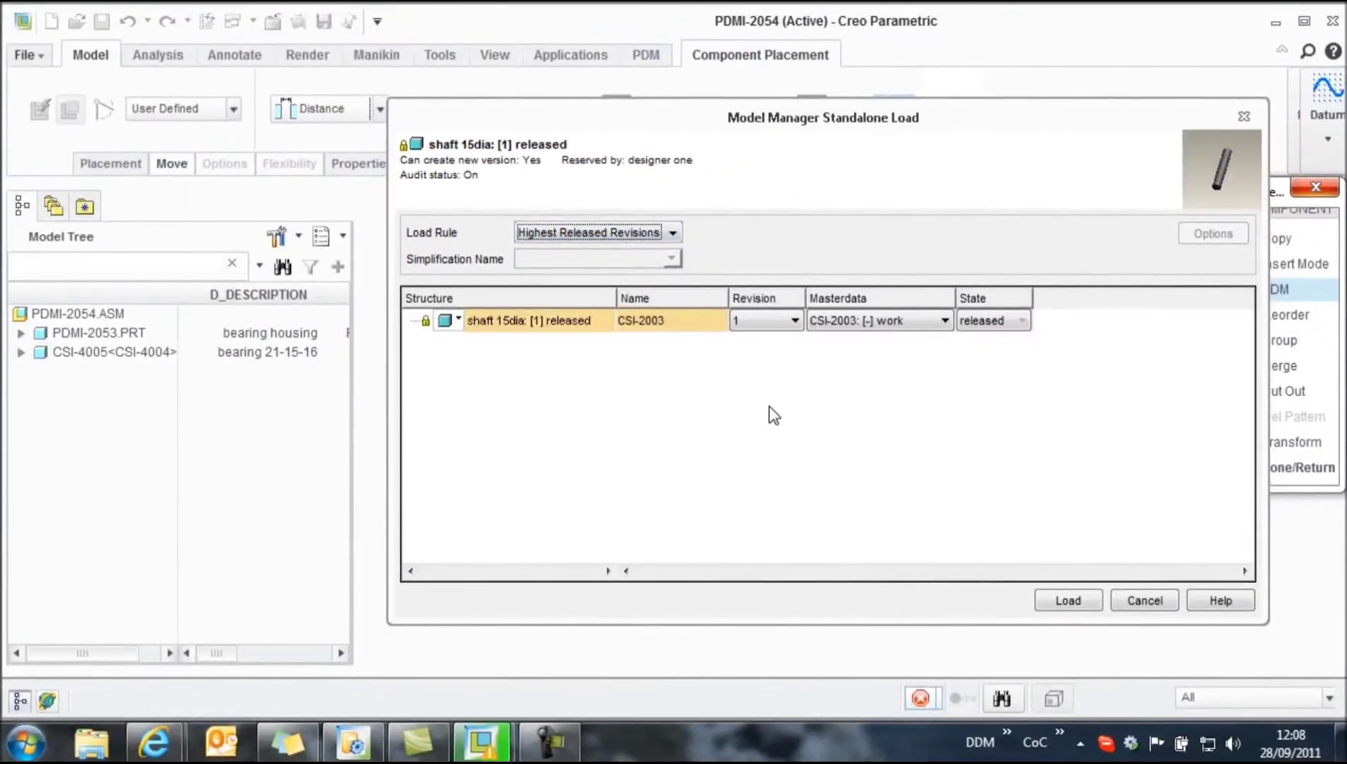
click(1068, 601)
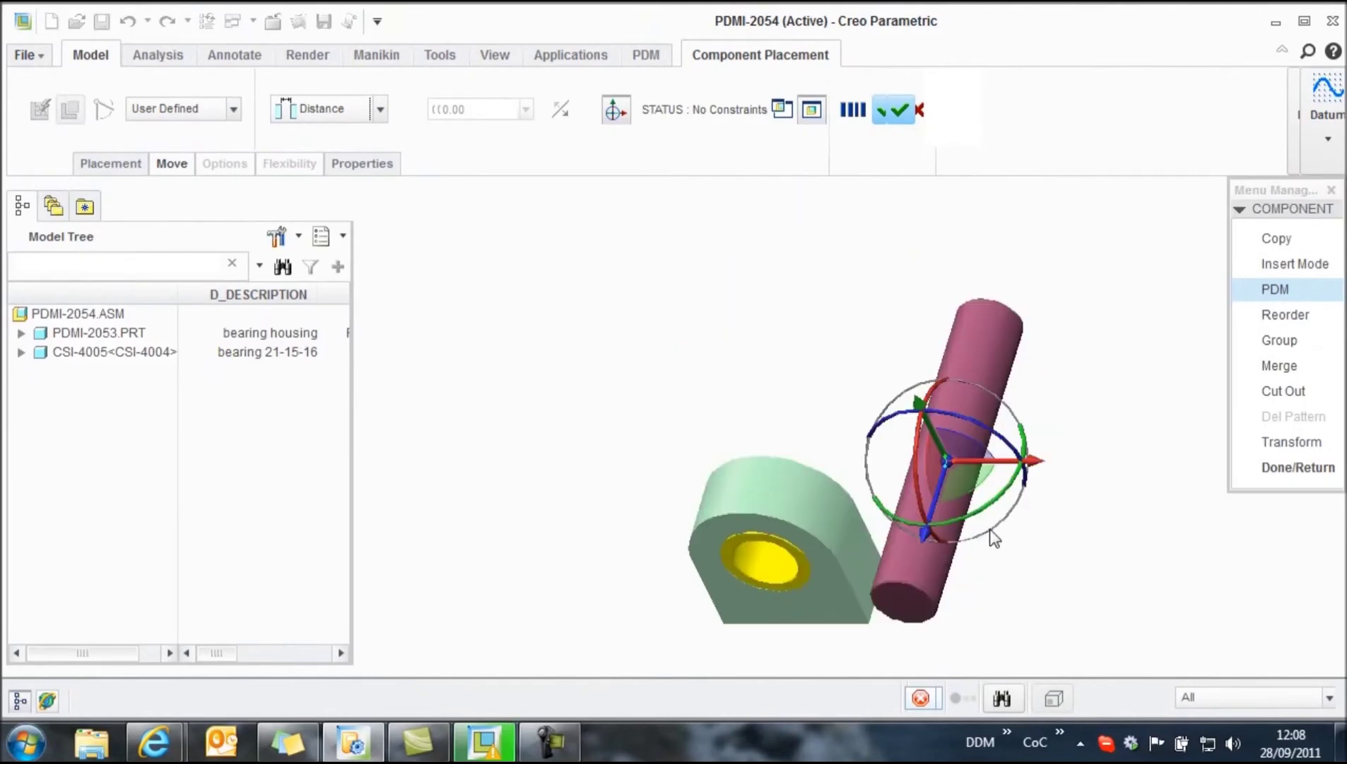
Make the shaft coincident with the bearing bore, offset its end face by a Distance of 30 from the housing face, and finish the component operations.
click(989, 375)
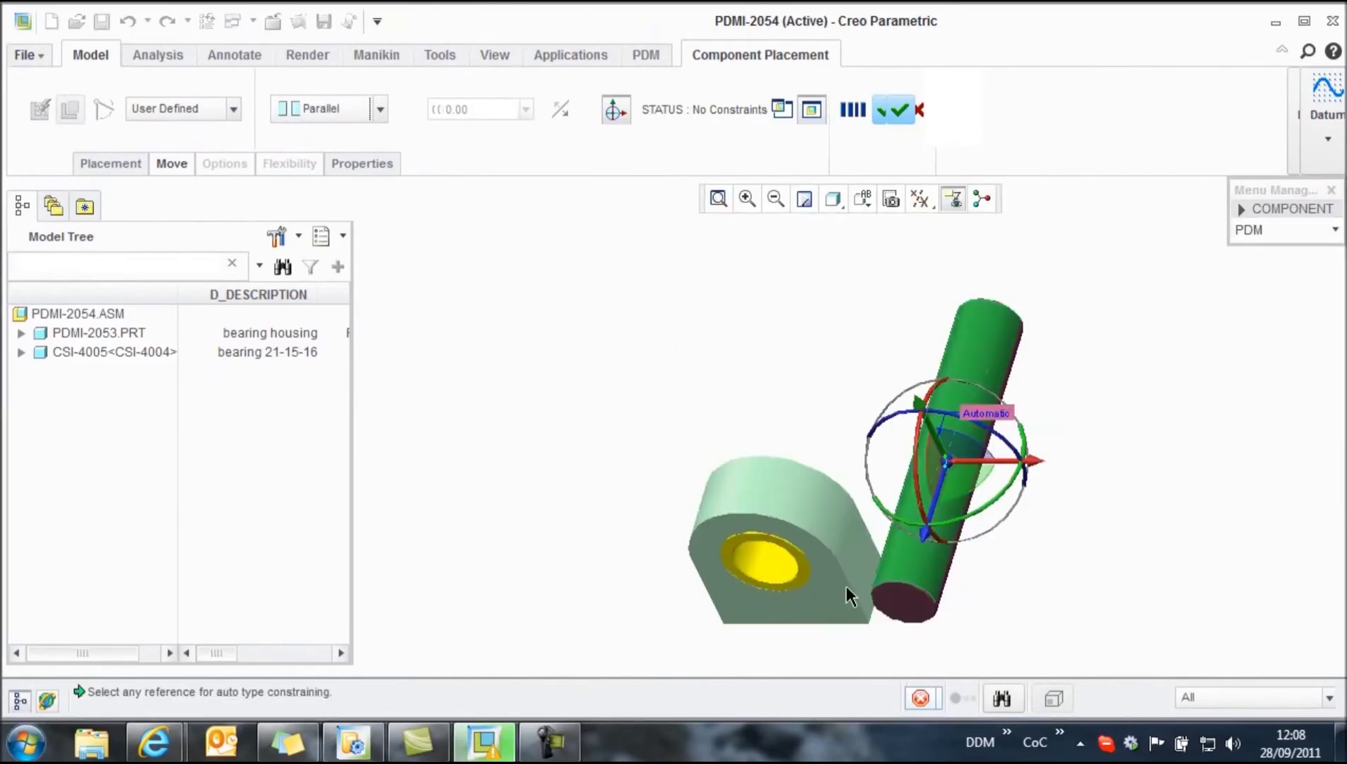
click(777, 563)
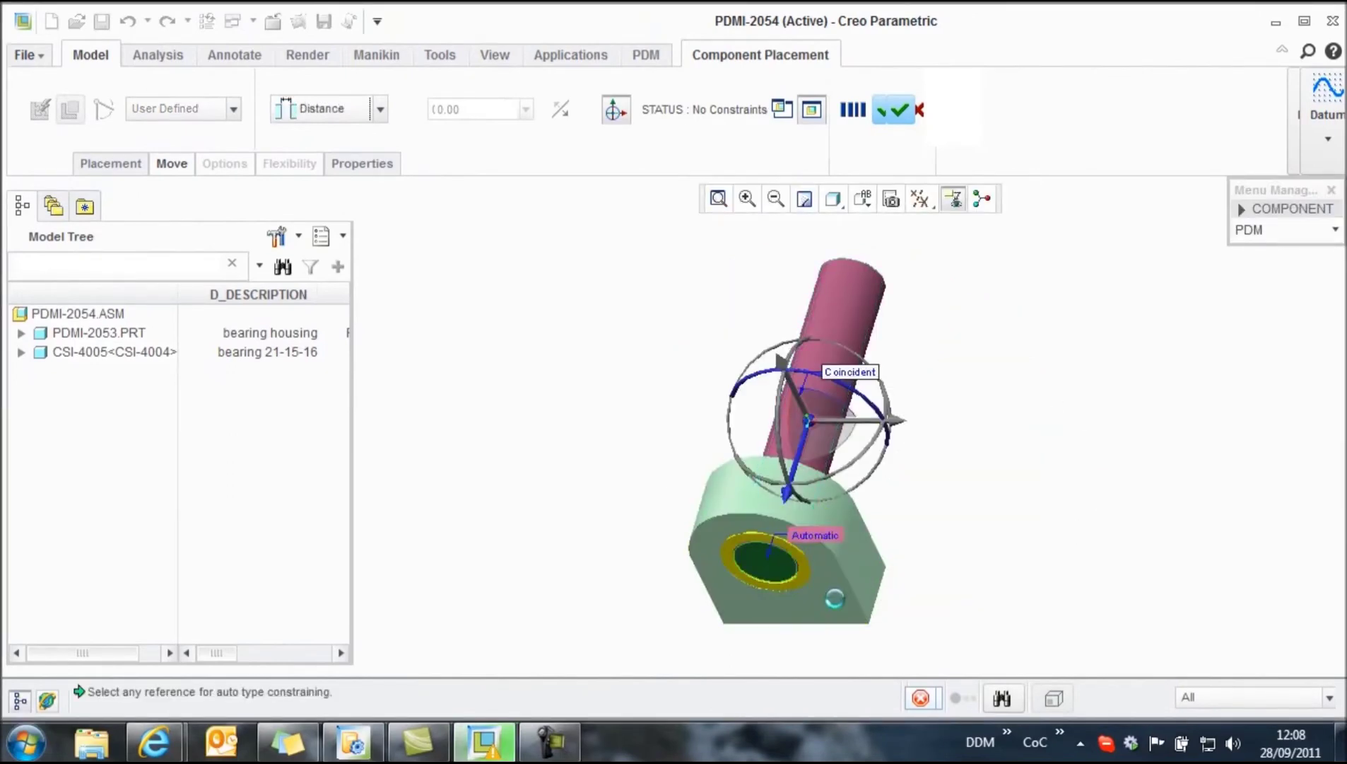
click(380, 109)
click(322, 136)
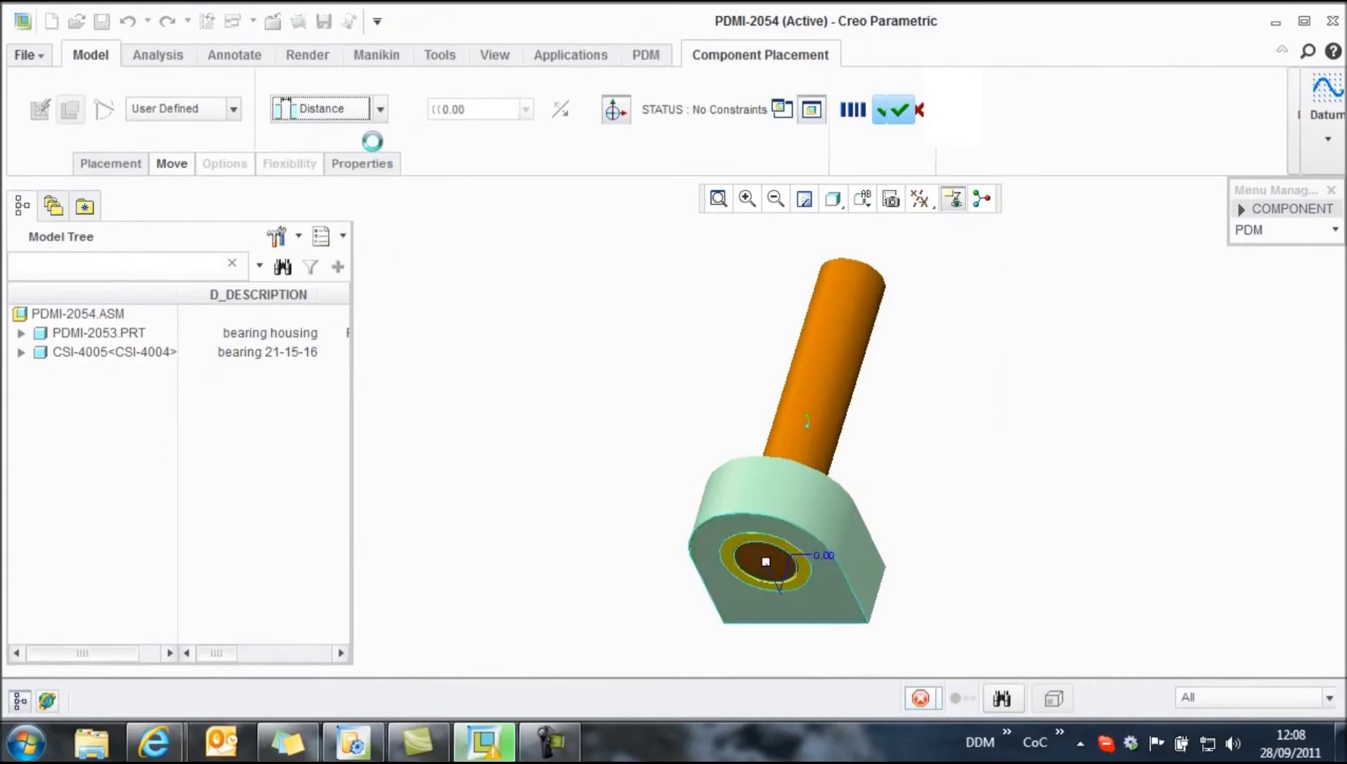
double_click(475, 111)
text(30)
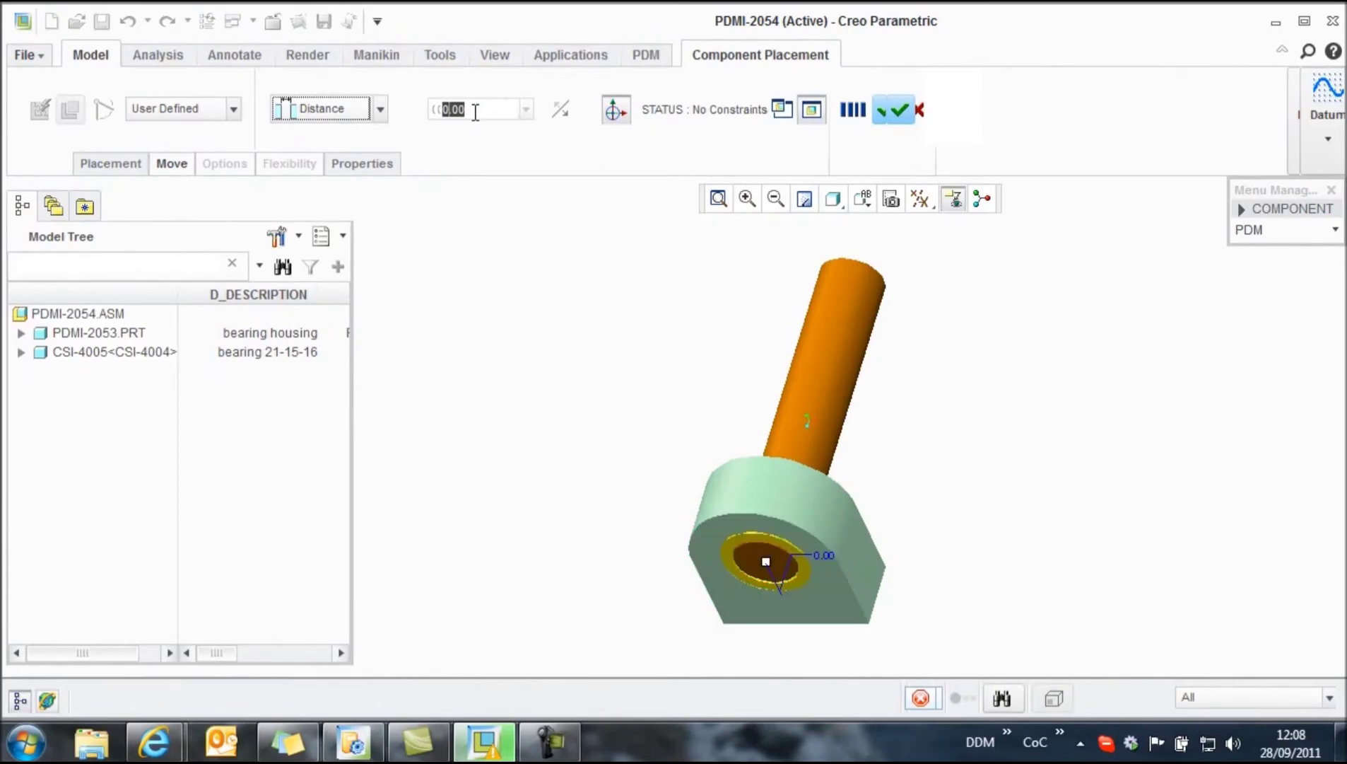
key(Return)
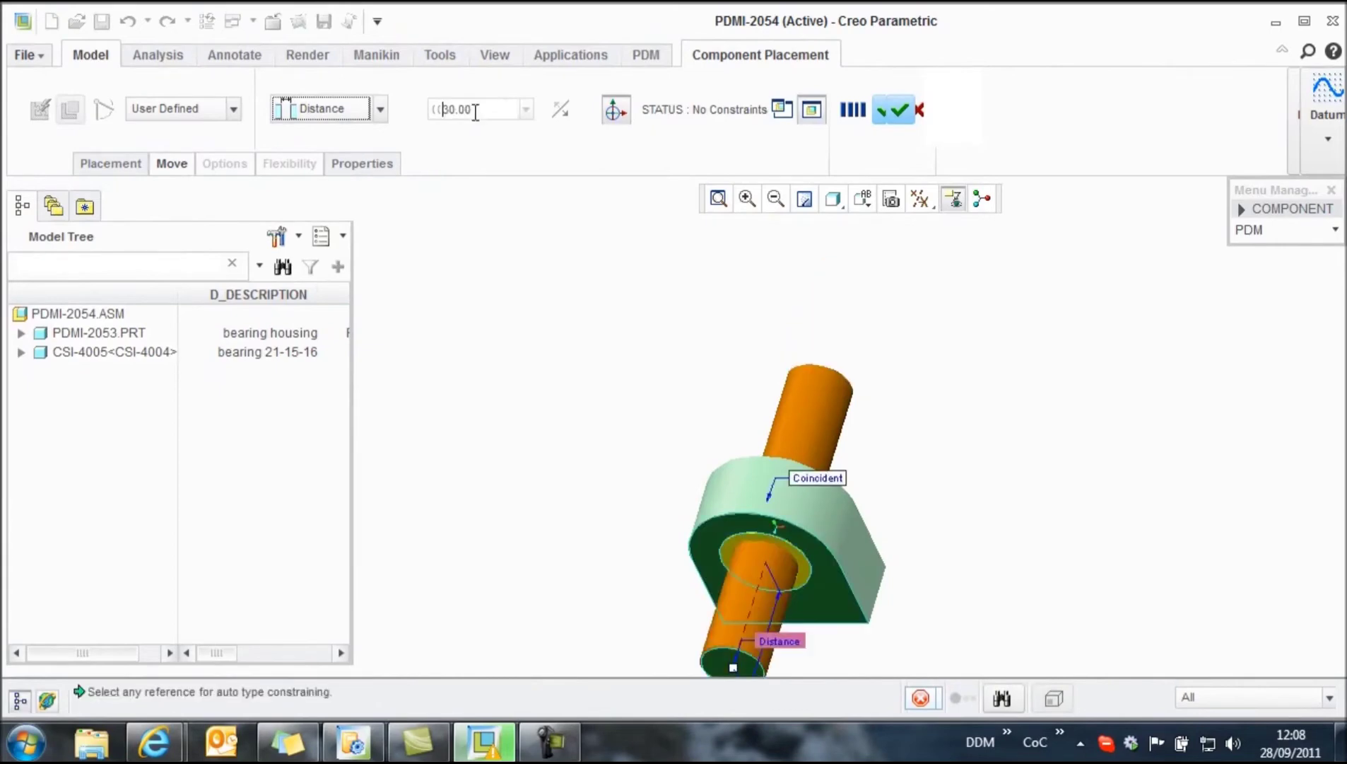
click(899, 110)
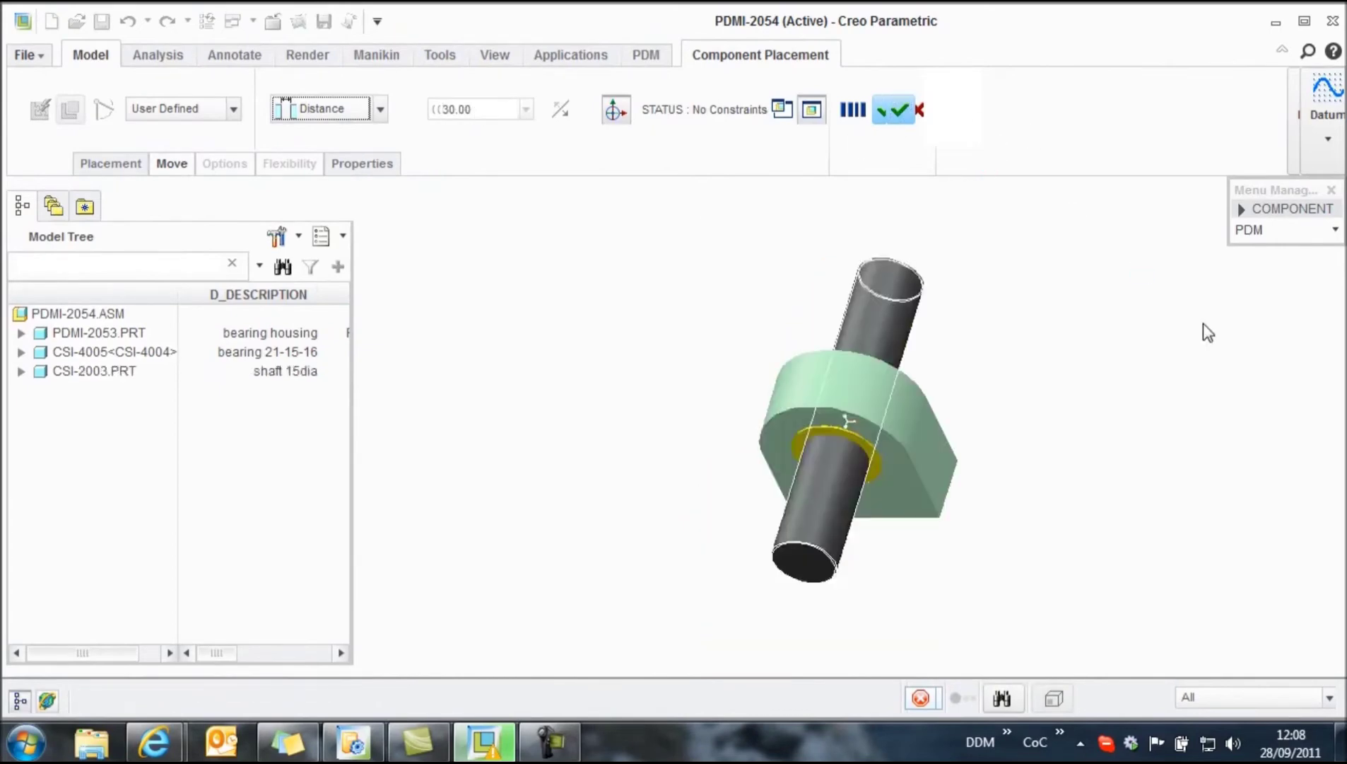
click(1300, 467)
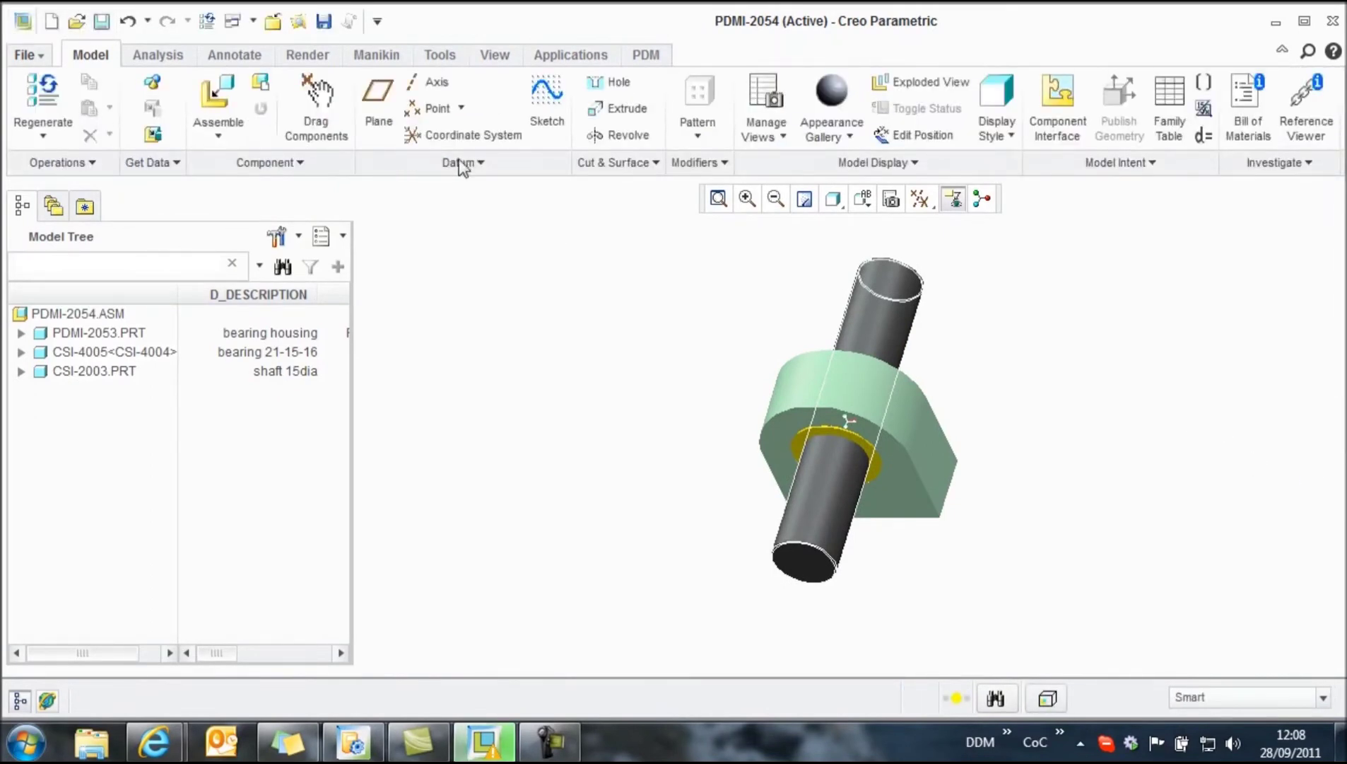
Save the PDMI-2054 assembly to the PDM database with the description "bearing assy".
click(324, 22)
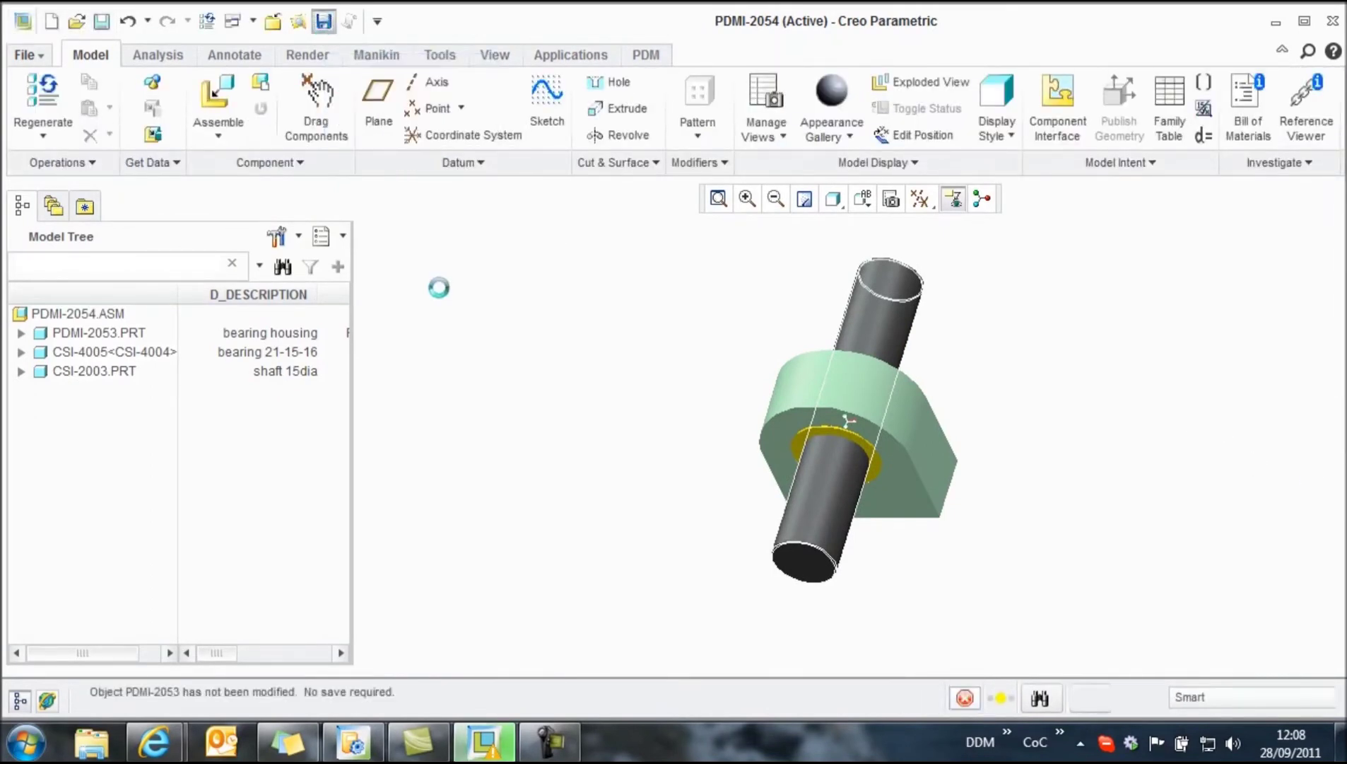
click(532, 384)
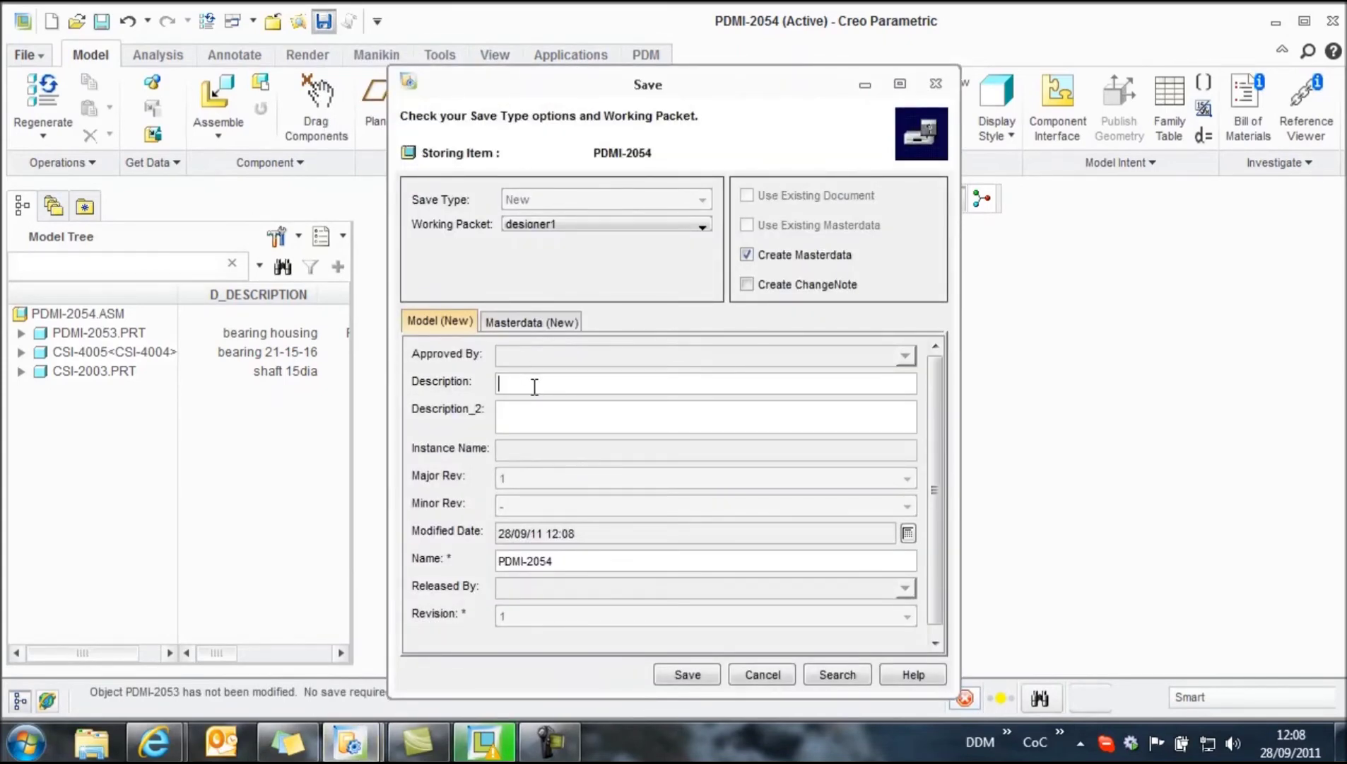
text(bear)
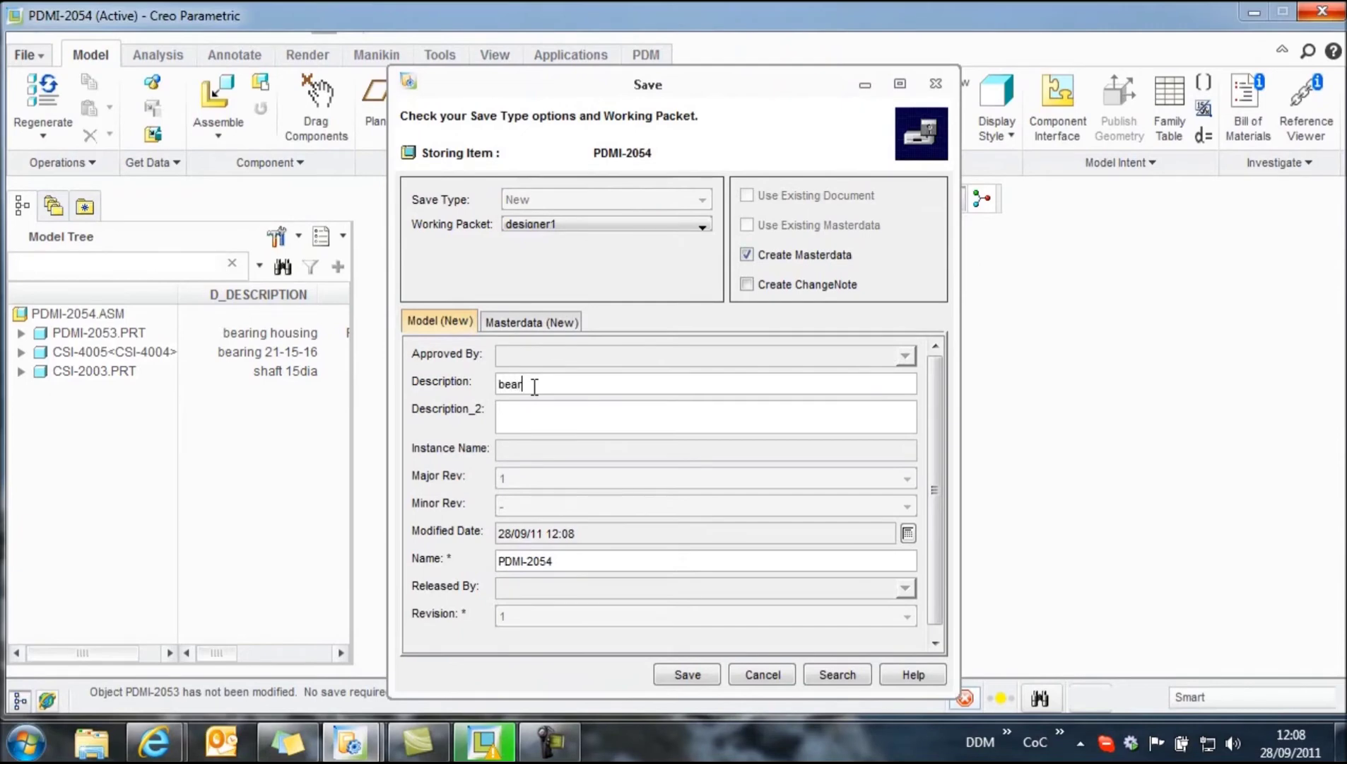
text(ing assy)
click(690, 674)
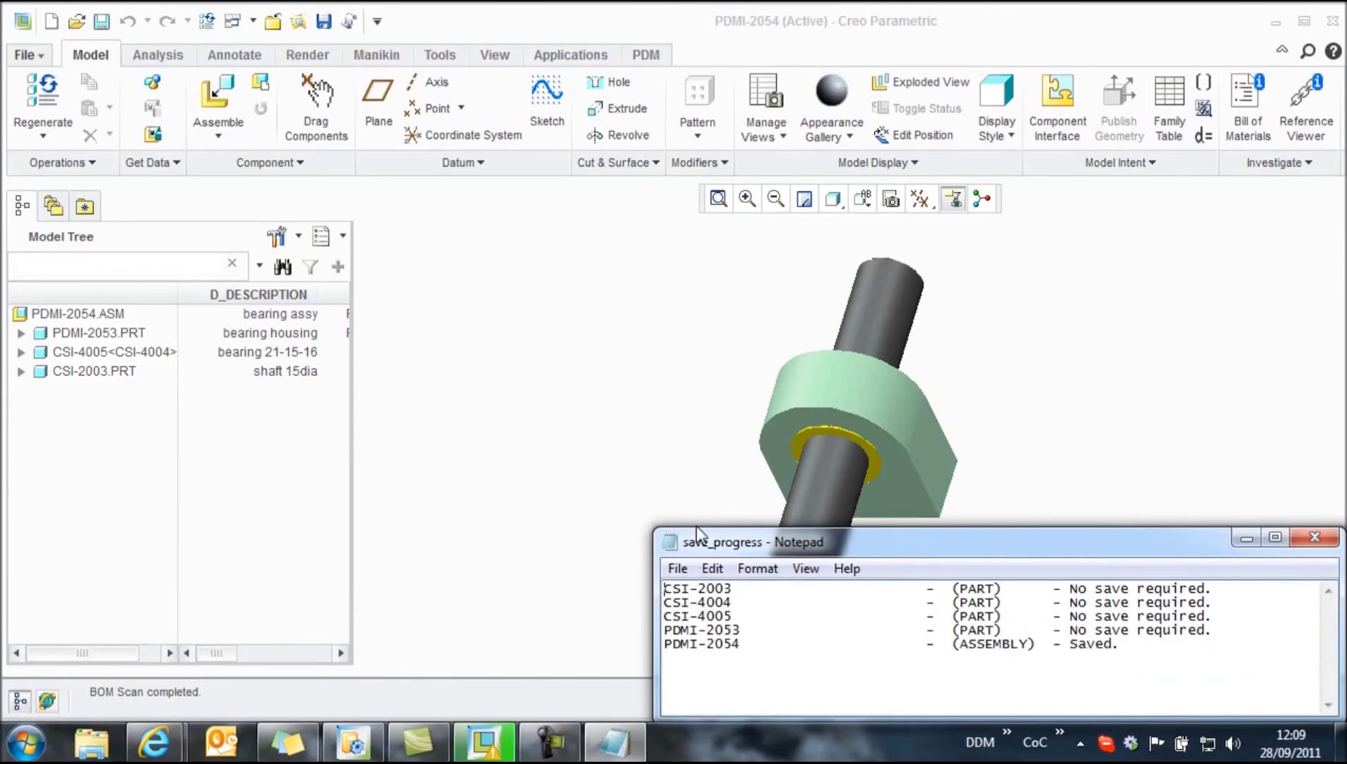
Save the PDMI-2054 drawing to the PDM database with the description "bearing assy" and inspect its title block.
click(1316, 539)
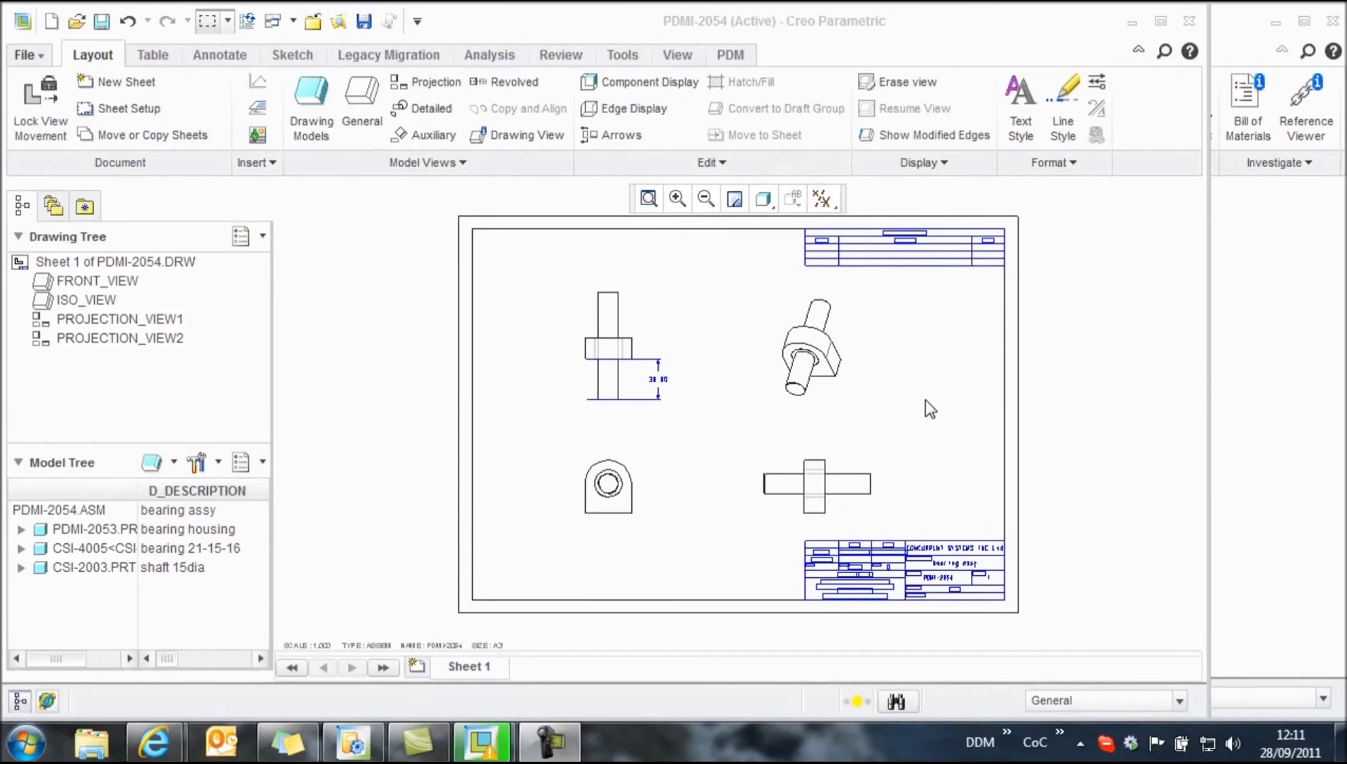
click(363, 25)
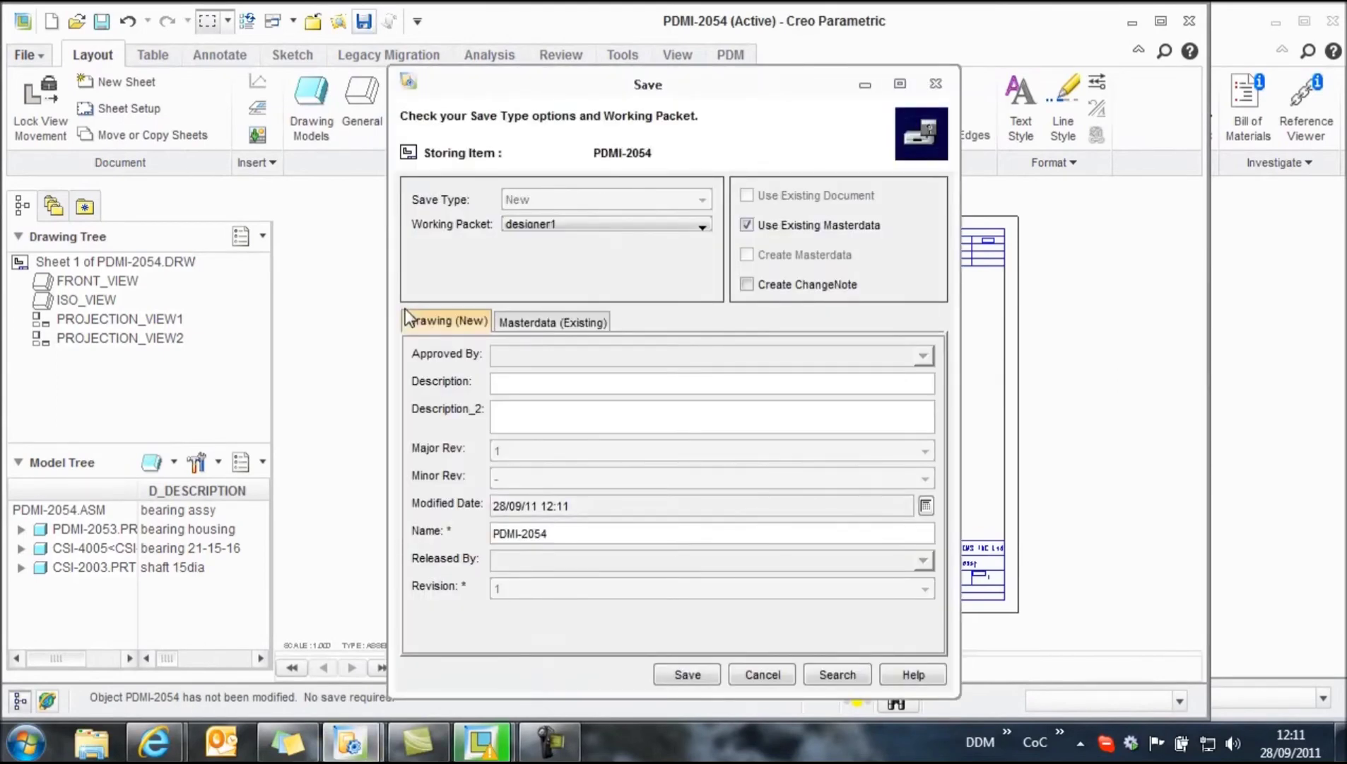
click(528, 385)
text(bearing assy)
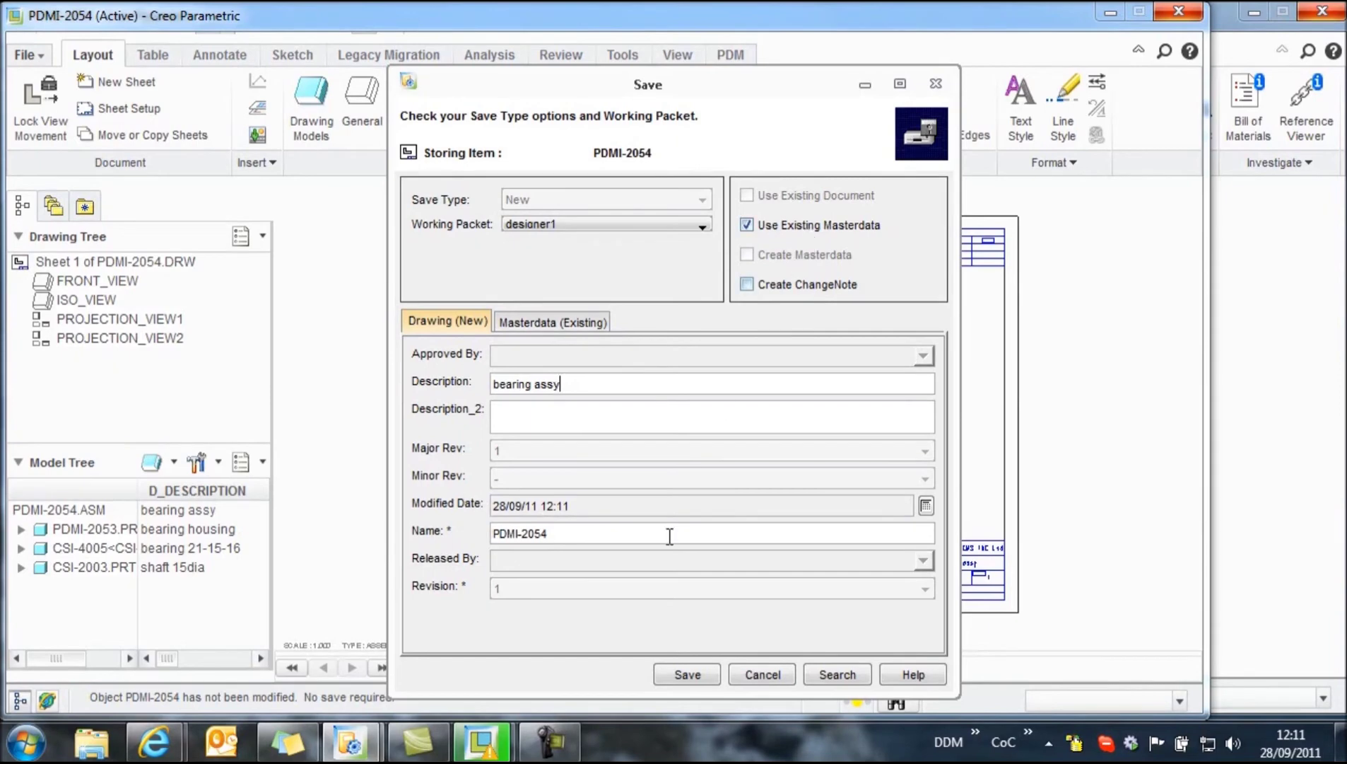
click(687, 675)
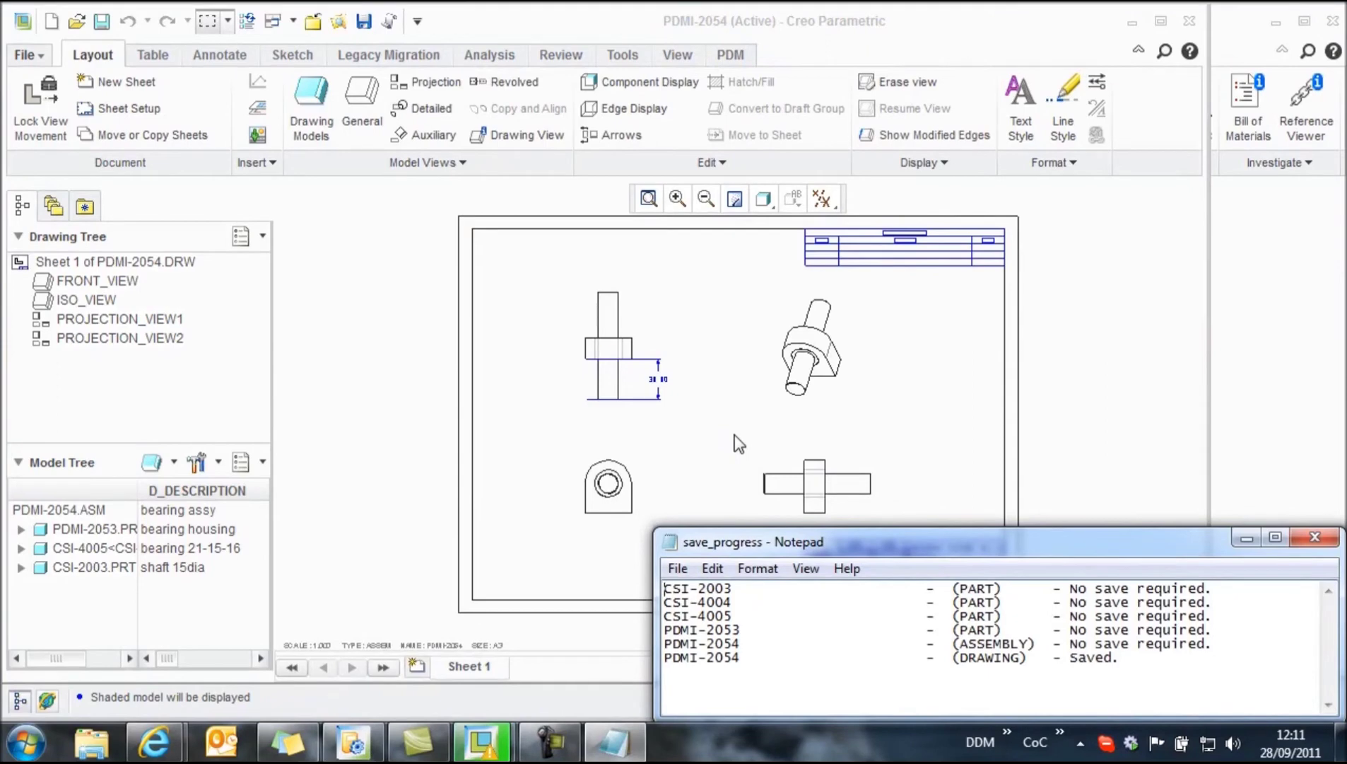
click(1316, 538)
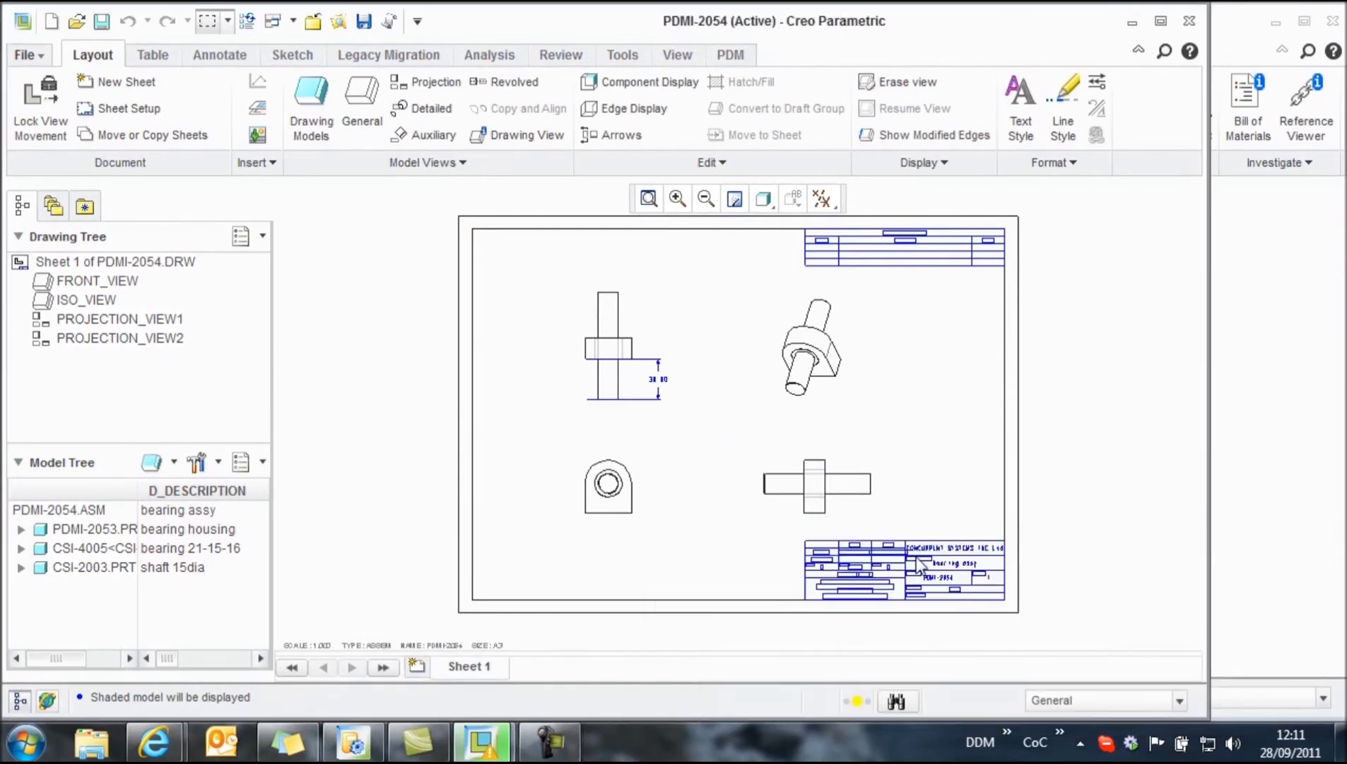
scroll(919, 563, up, 8)
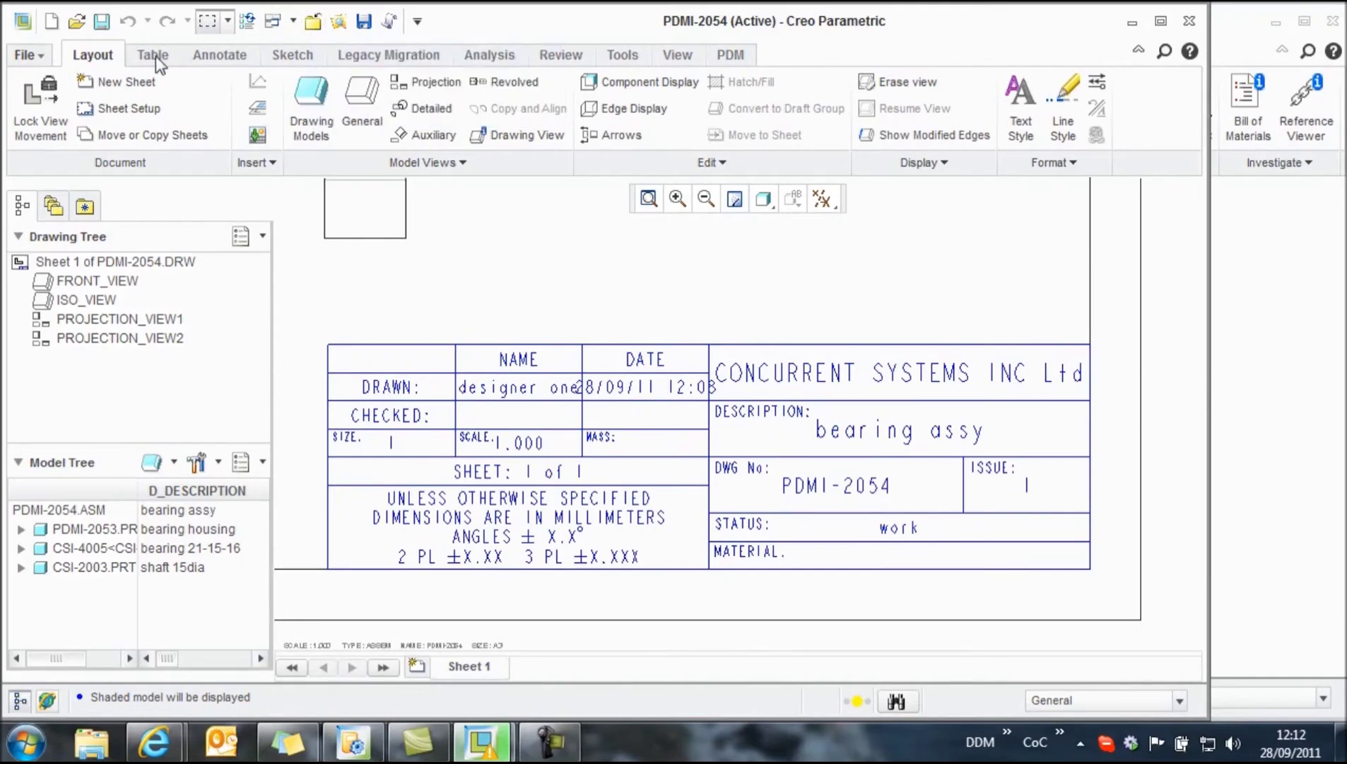
Switch to Model Manager and view the PDF of the PDMI-2054 drawing from the recently used items.
click(339, 20)
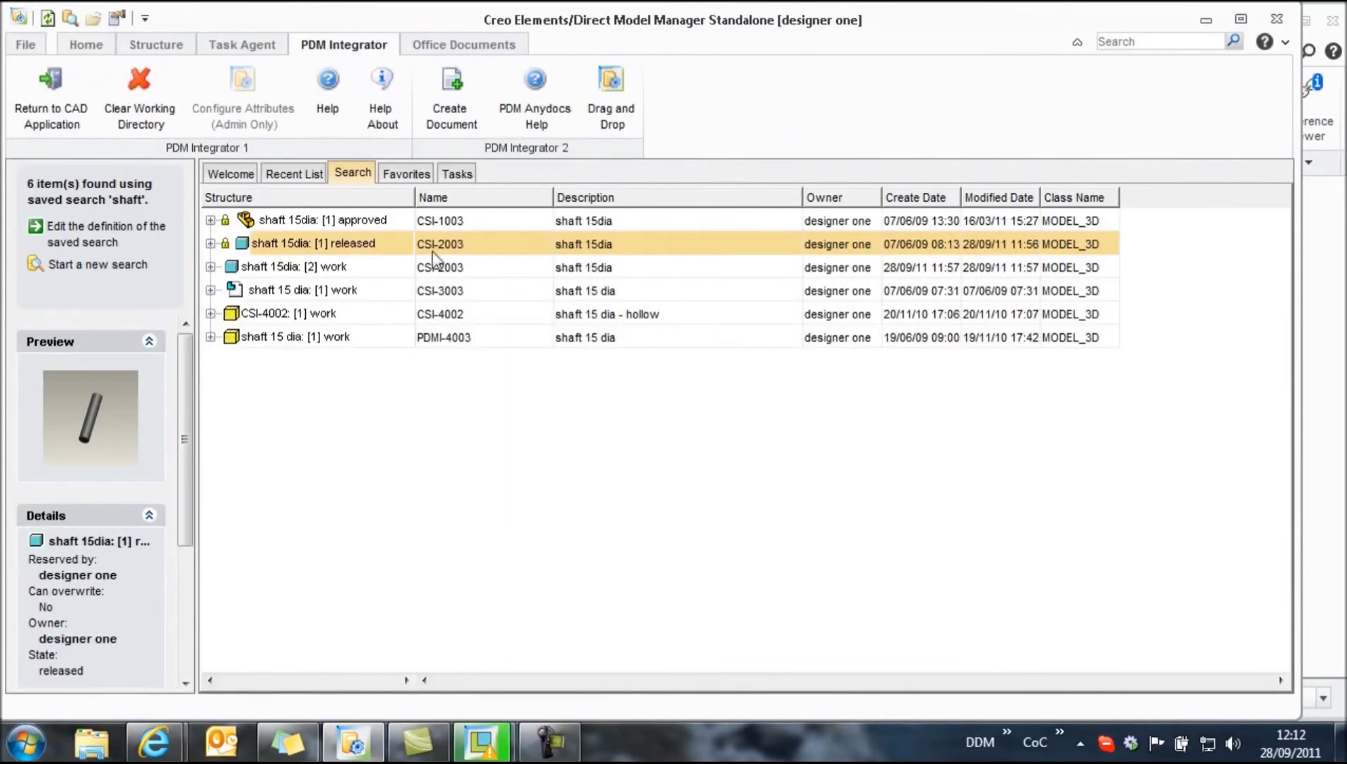
click(294, 173)
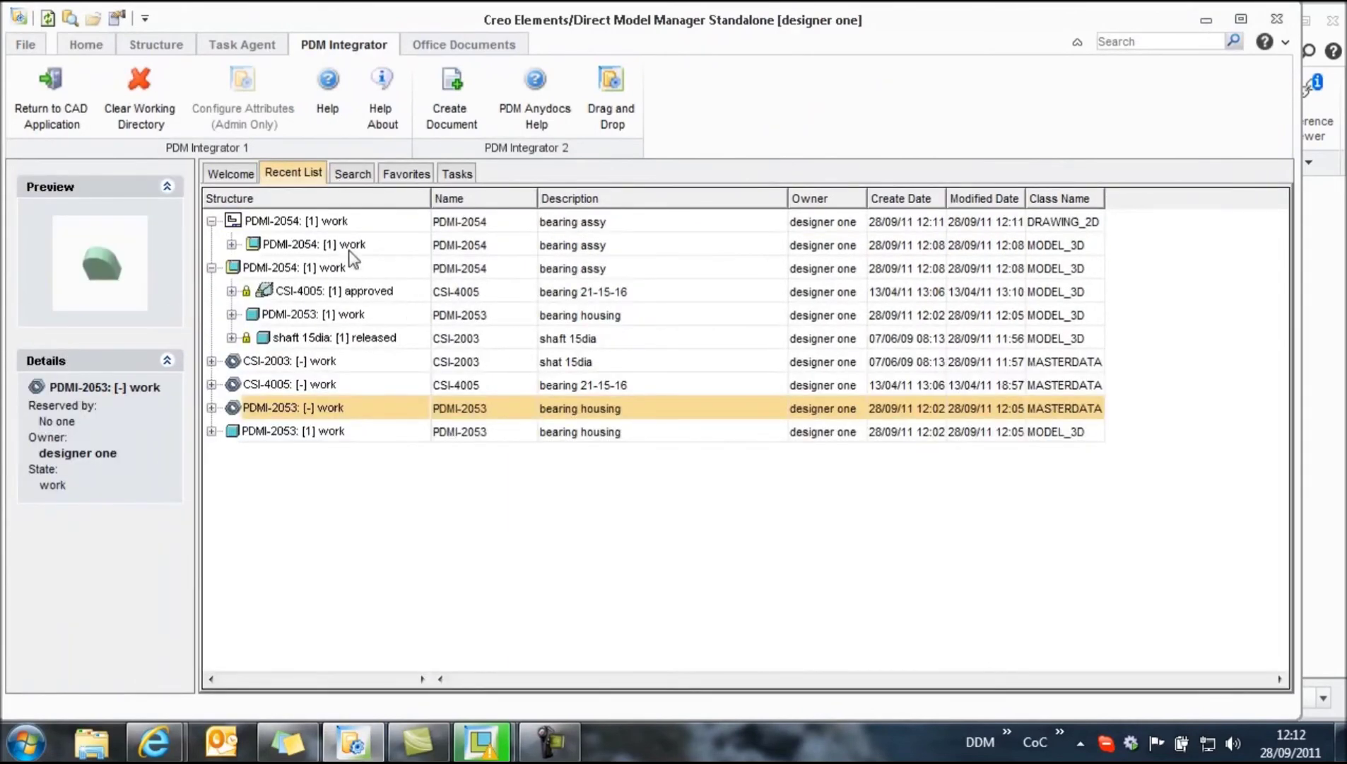
click(282, 219)
right_click(282, 219)
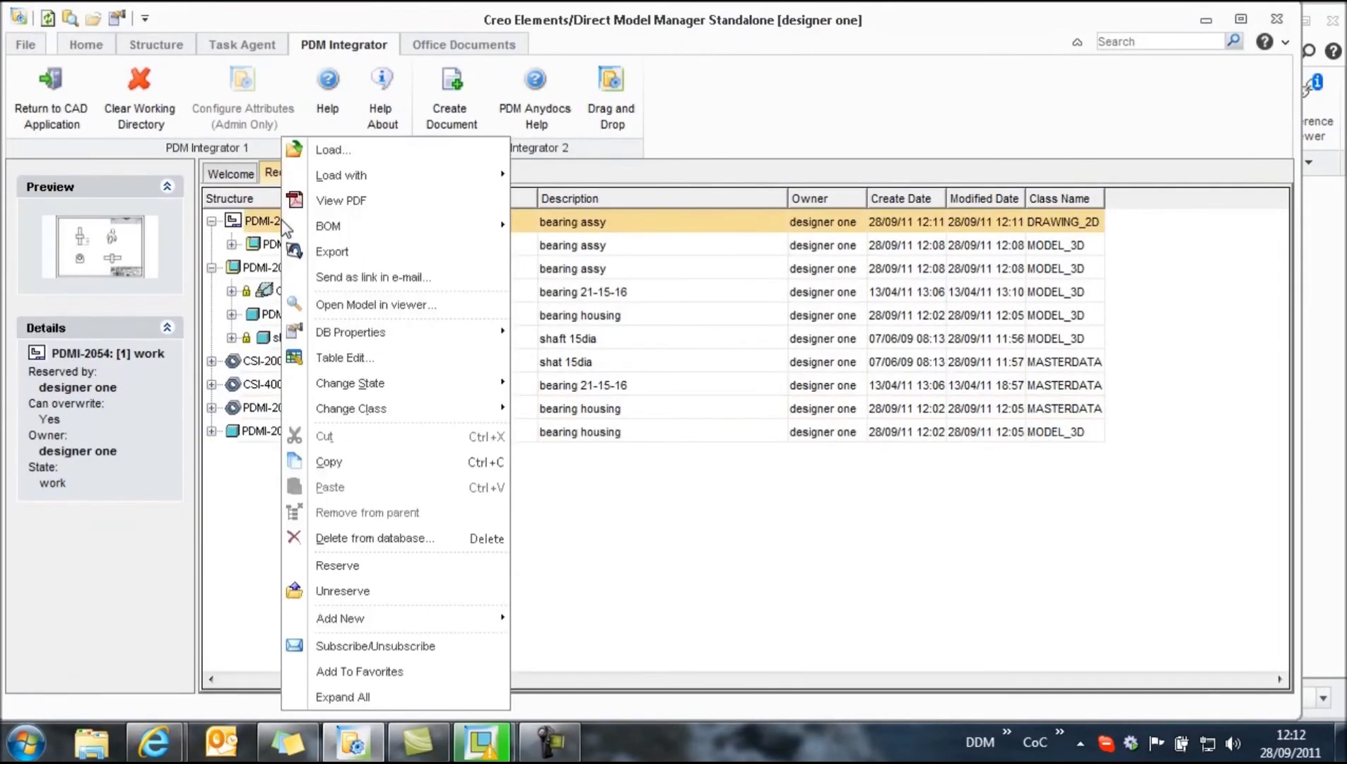
click(343, 201)
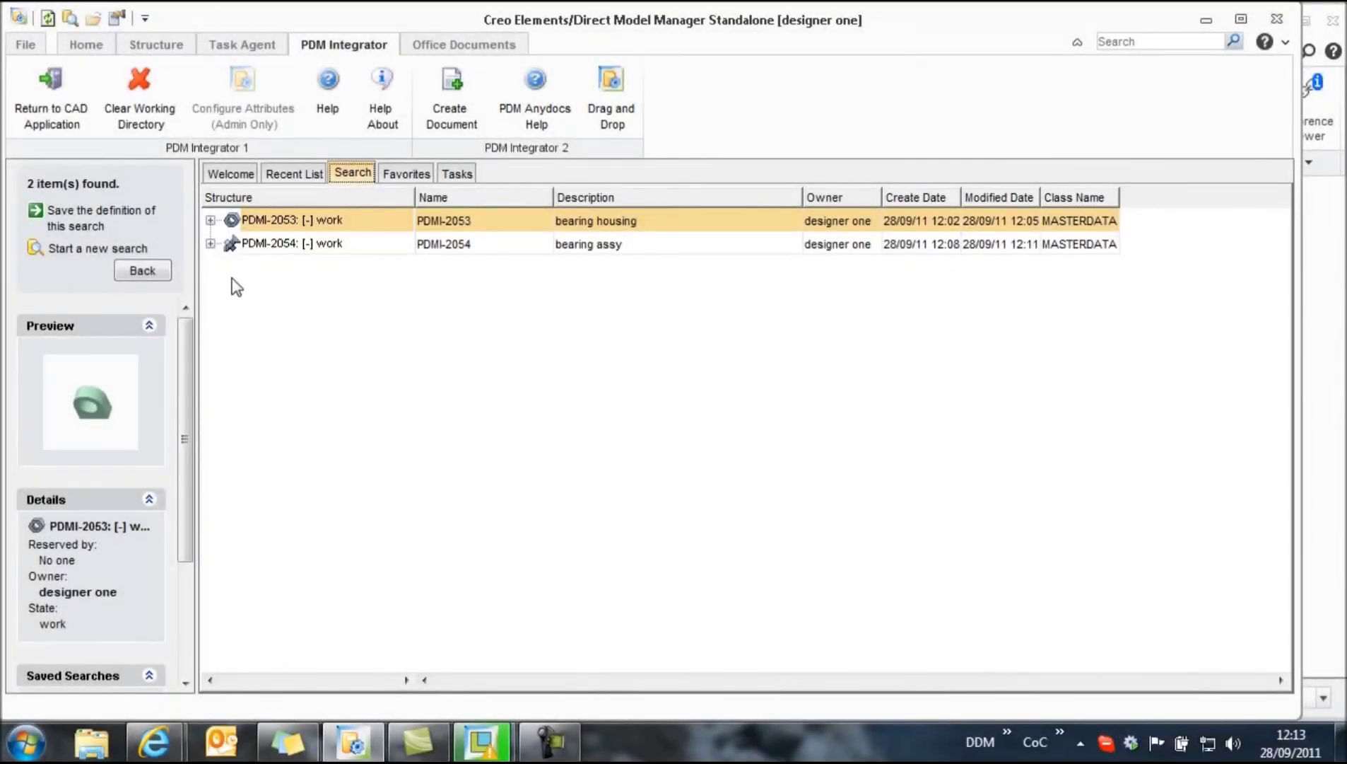
Expand the PDMI-2054 masterdata and change the state of its assembly model, the PDMI-2053 housing and the drawing to approved.
click(210, 244)
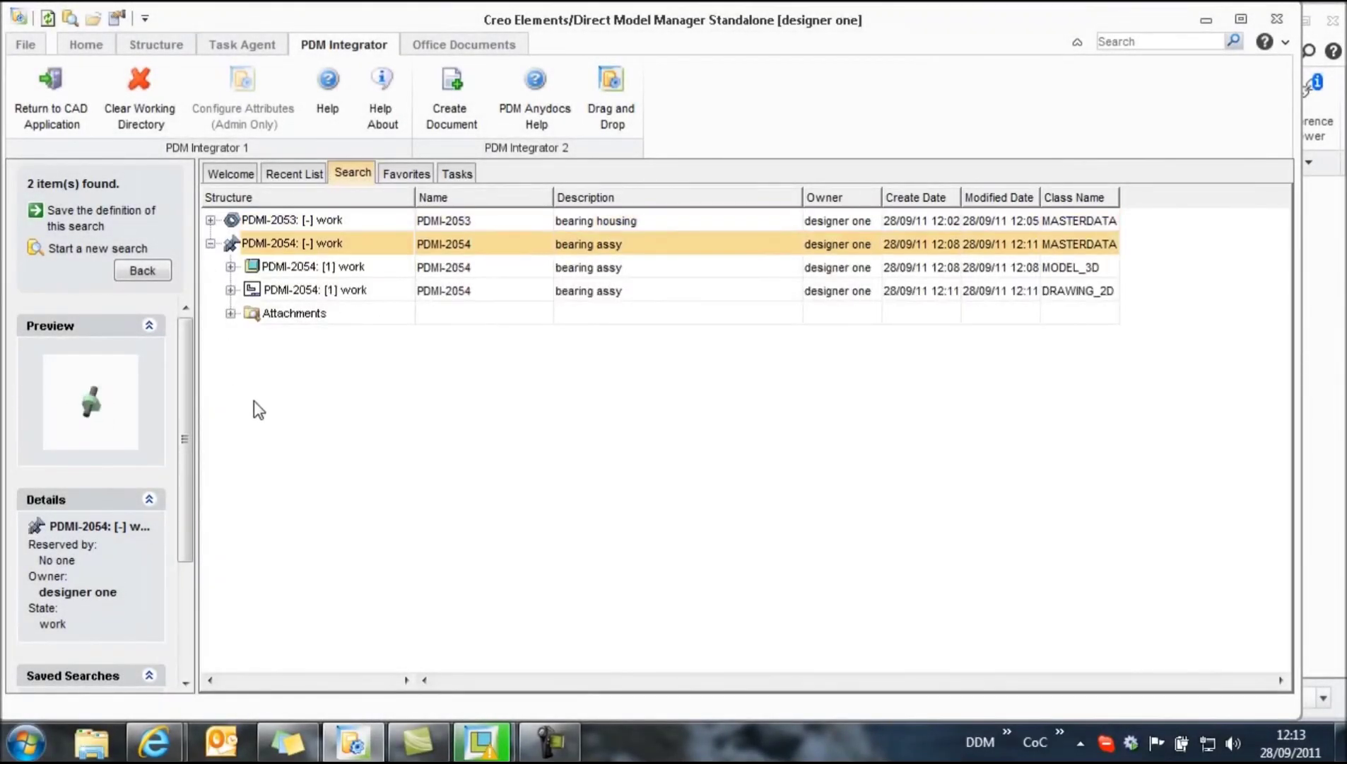
click(230, 266)
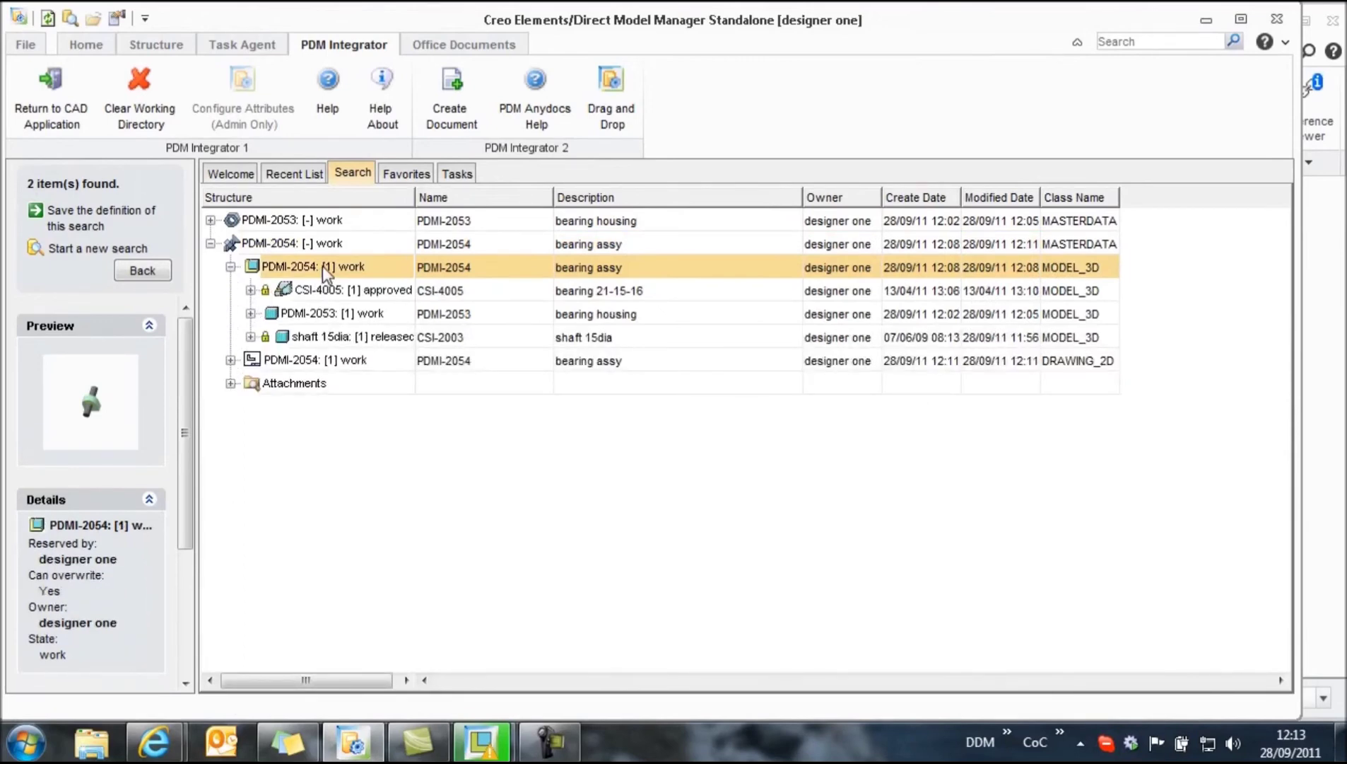
ctrl+click(332, 314)
ctrl+click(309, 362)
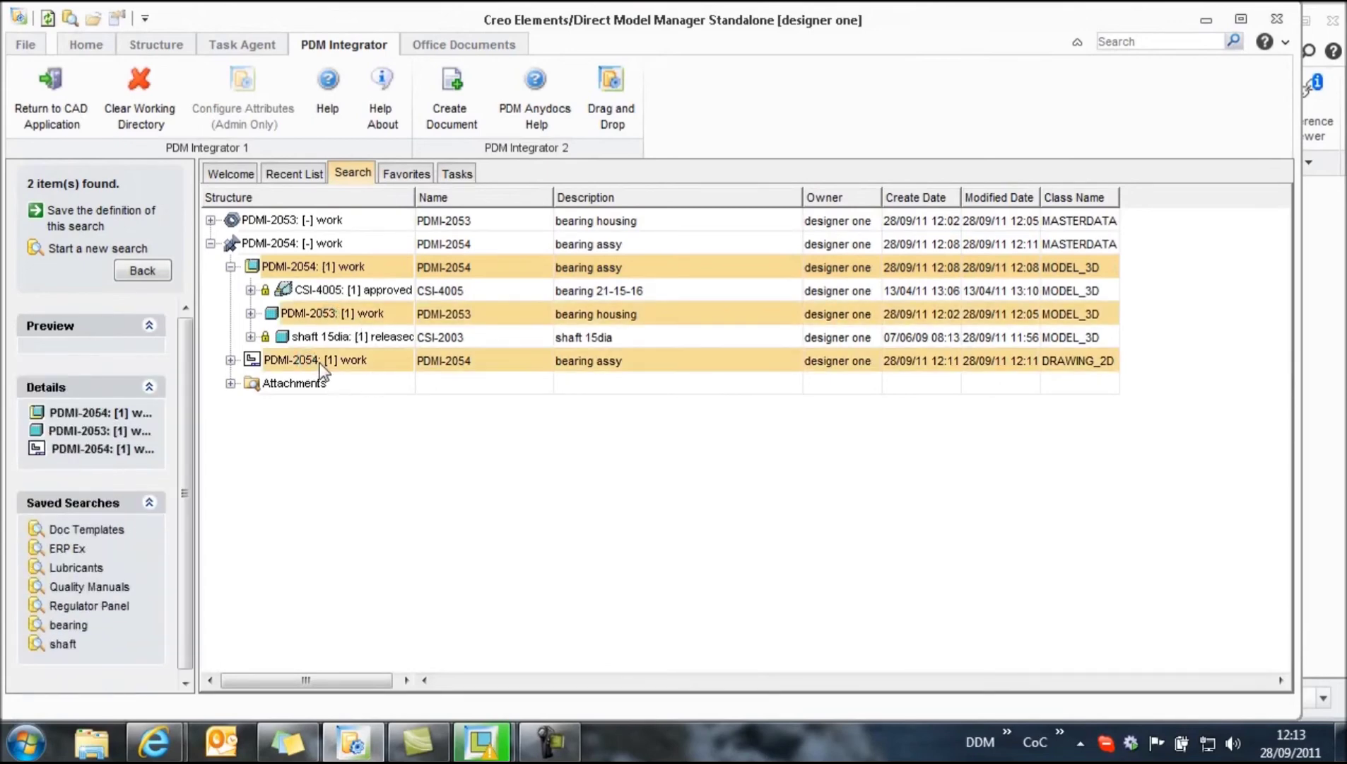
right_click(311, 362)
mouse_move(399, 415)
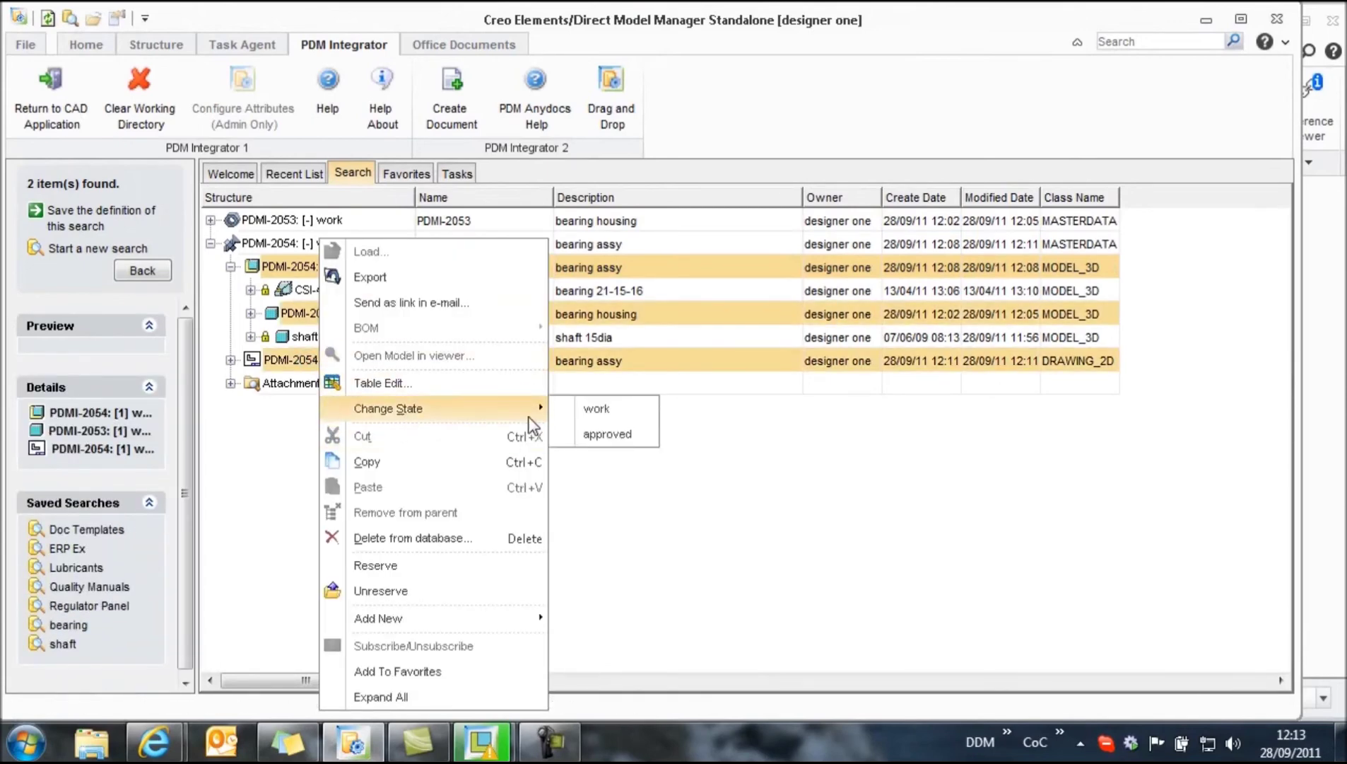
click(607, 435)
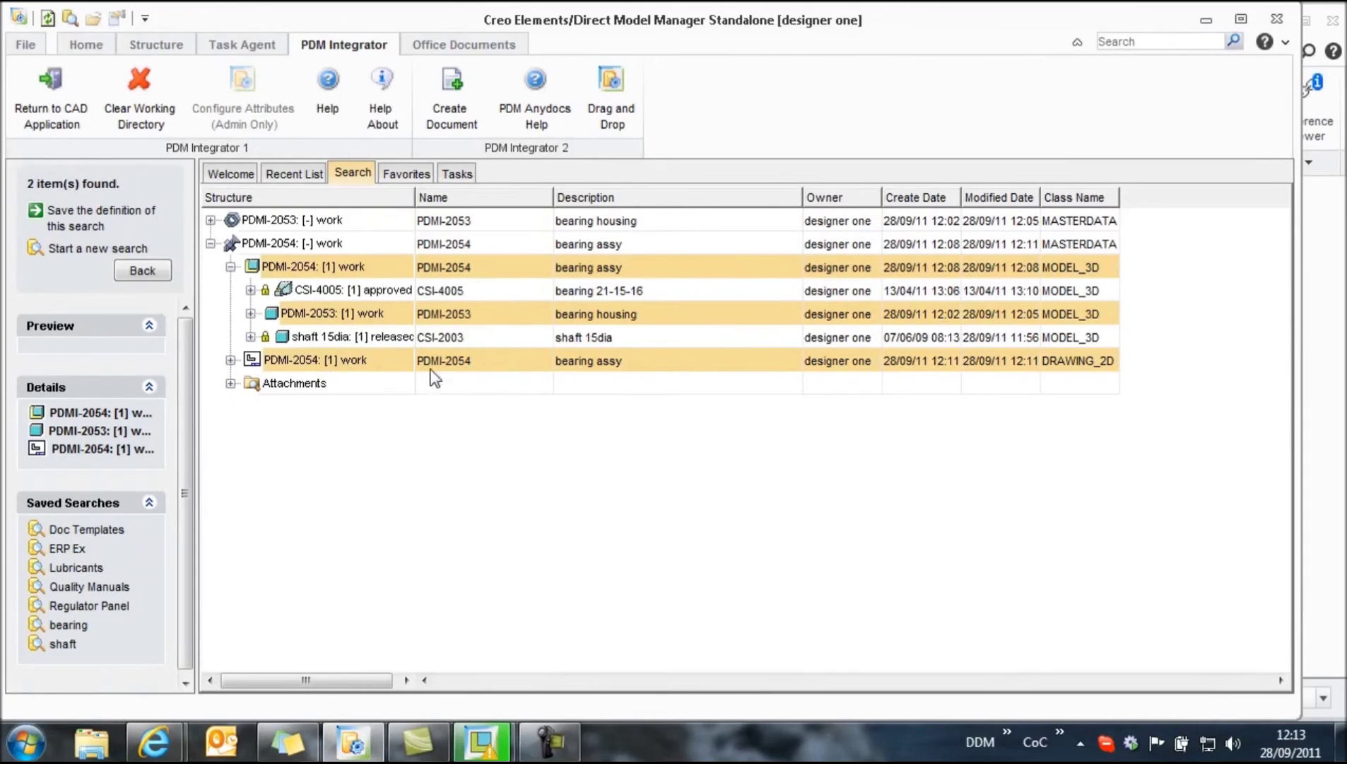
Change the state of the selected assembly model, housing and drawing to released.
right_click(343, 361)
mouse_move(428, 414)
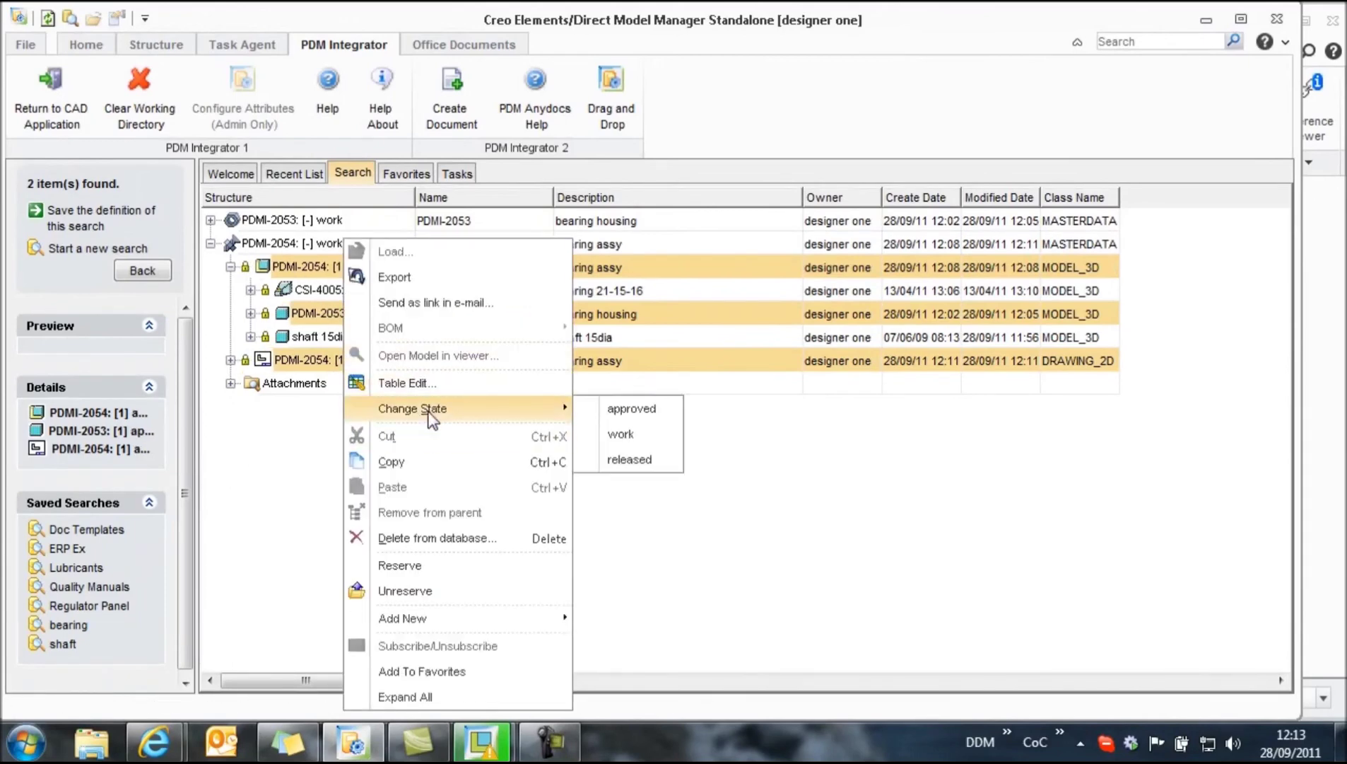
click(641, 461)
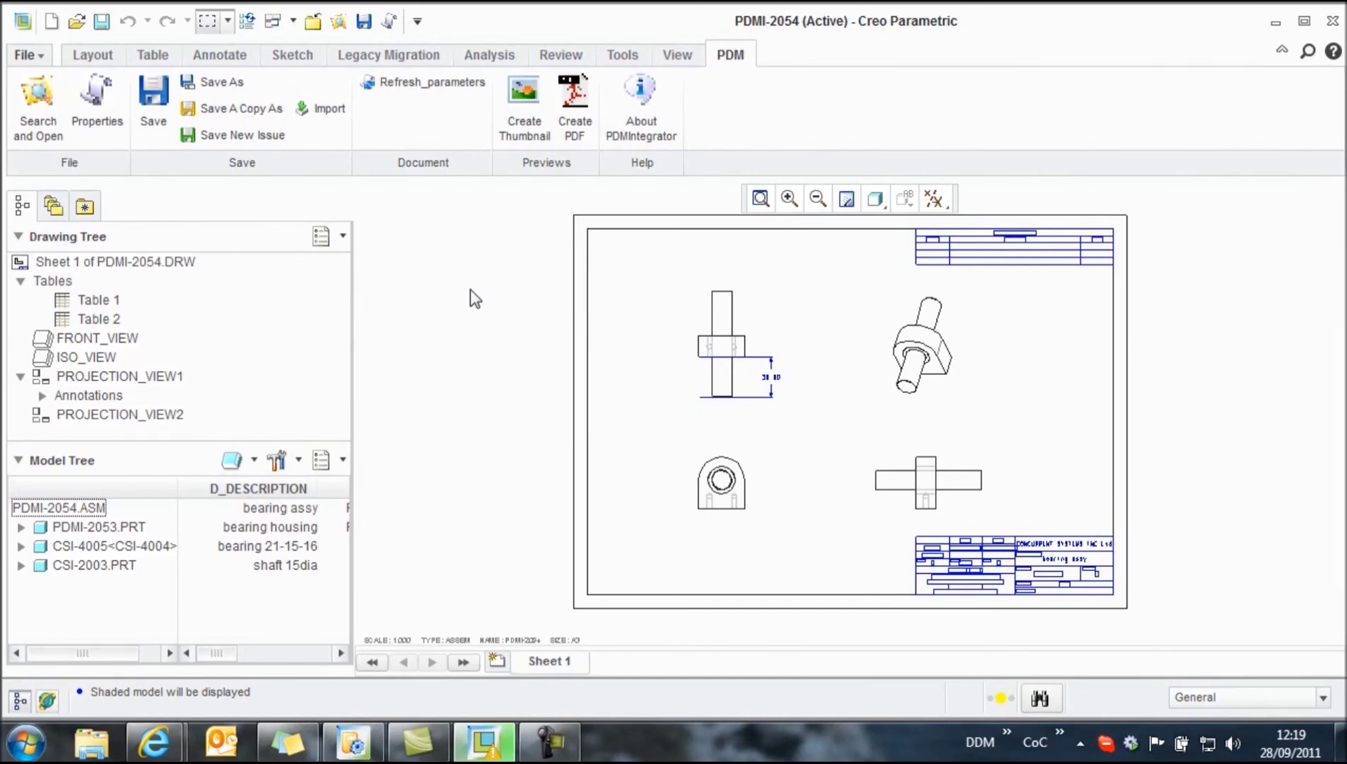
Save the drawing as a new Major Rev issue with the change note title "2 x M4 mounting holes added" and inspect its revision history table.
click(233, 136)
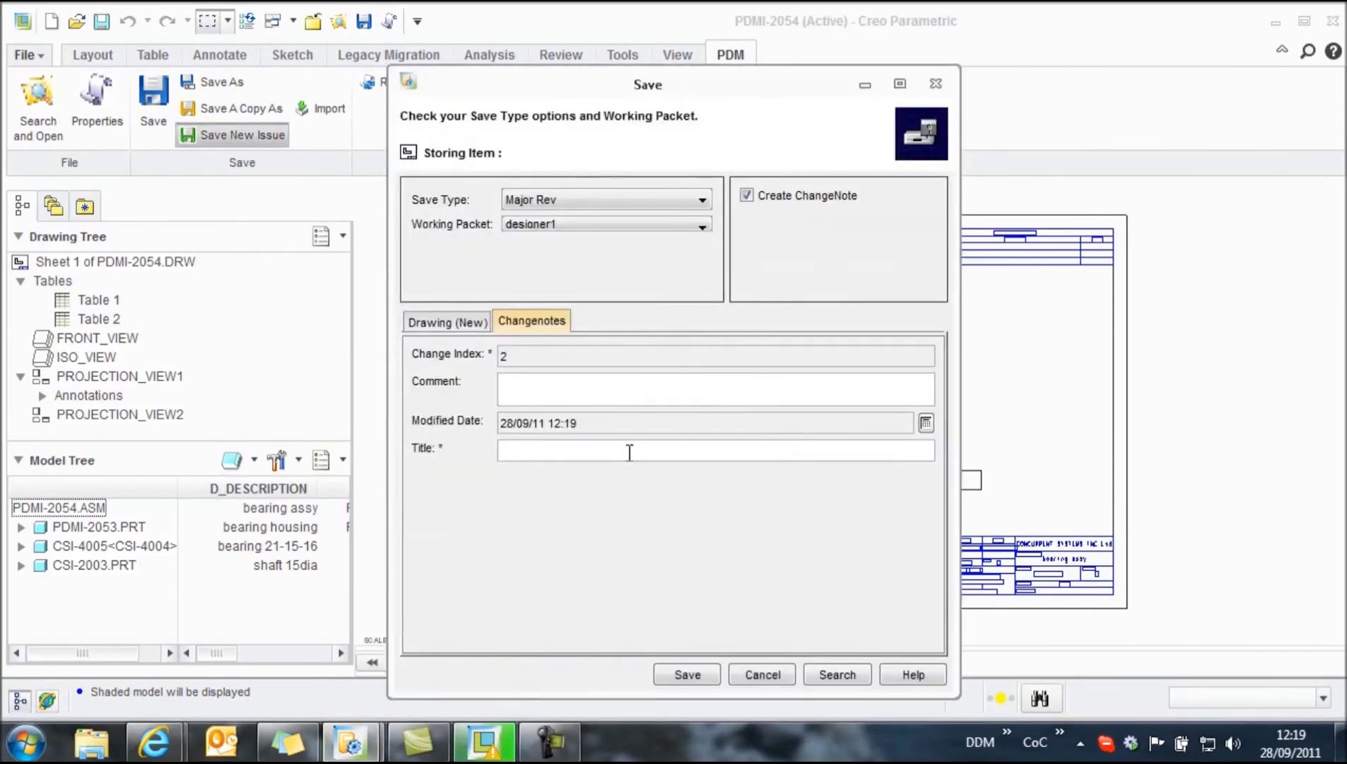
text(2 x M4 mounting h)
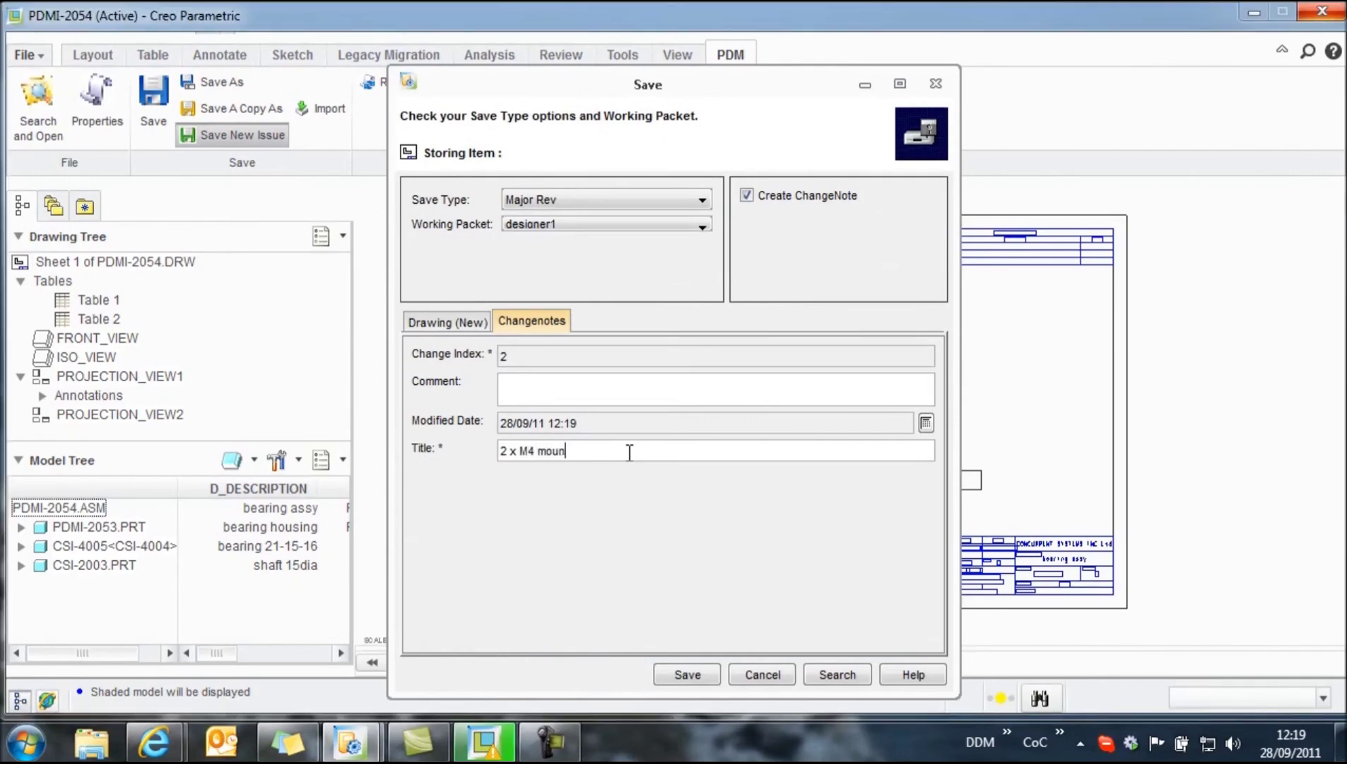
text(oles added)
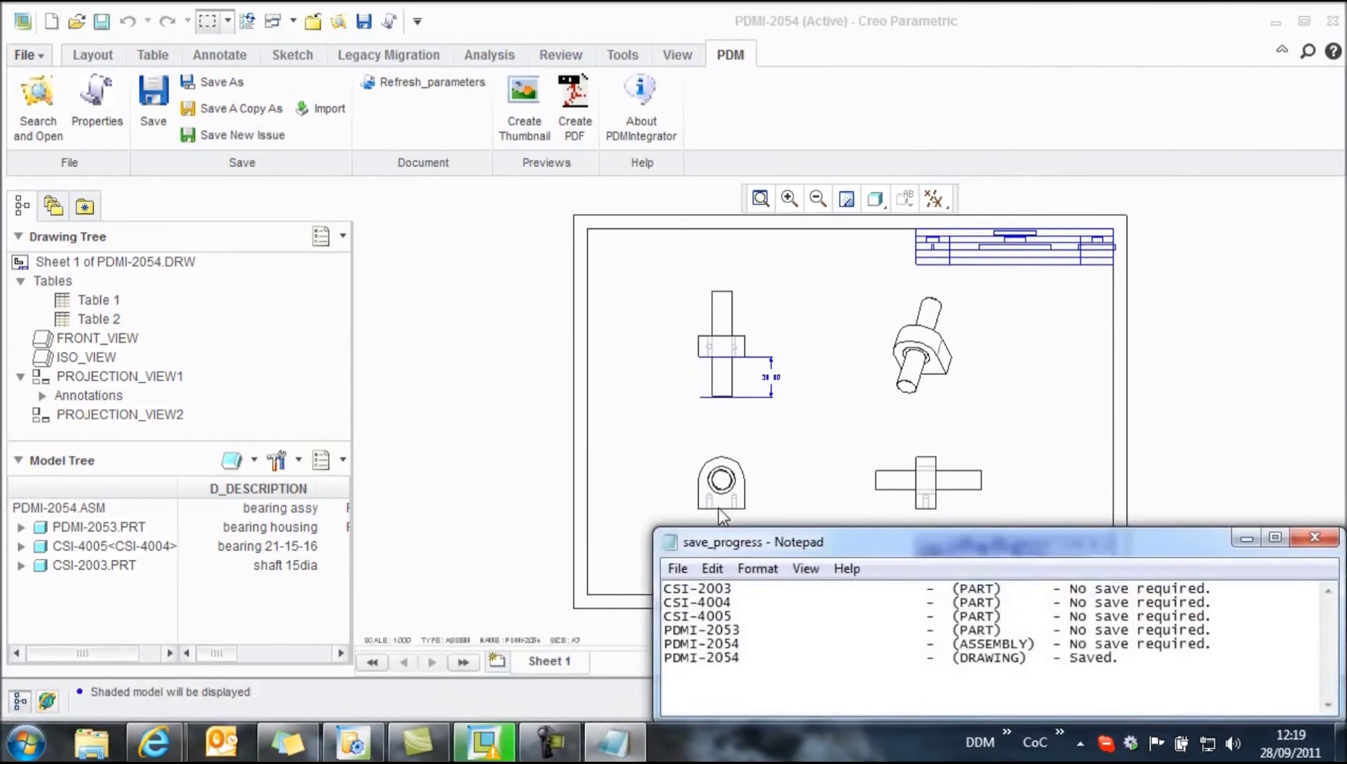
click(1315, 537)
middle_drag(1023, 332, 827, 466)
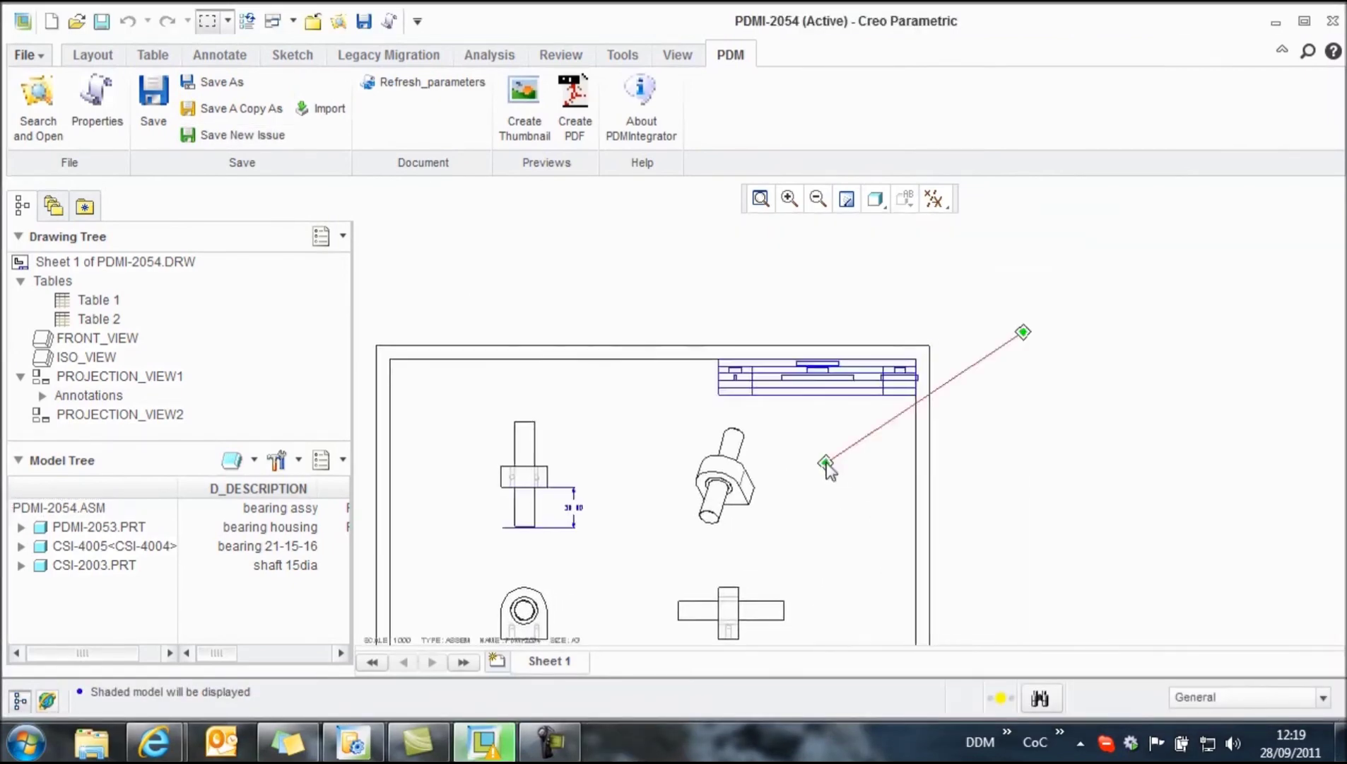
scroll(822, 371, down, 6)
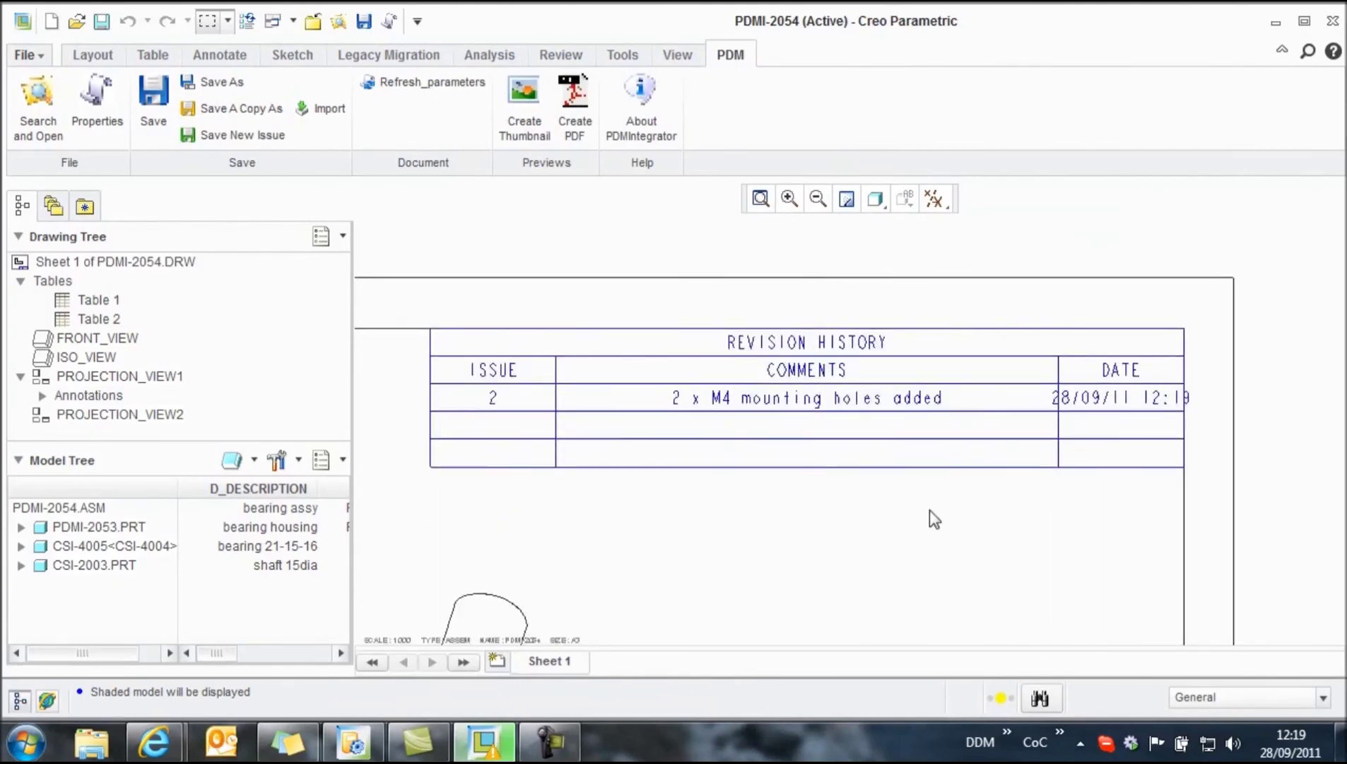
Open the drawing's PDM properties and expand its structure down to the assembly components, widening the Structure column.
click(97, 99)
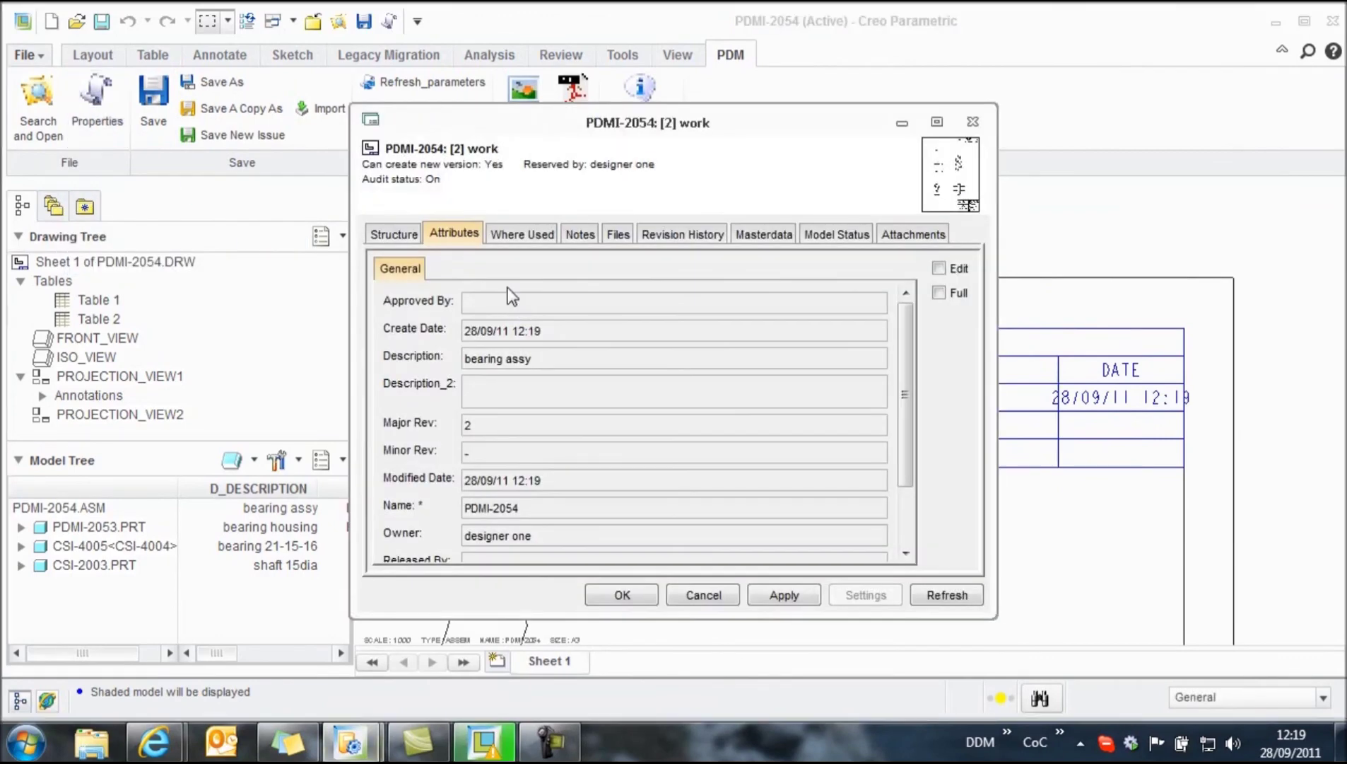
click(384, 232)
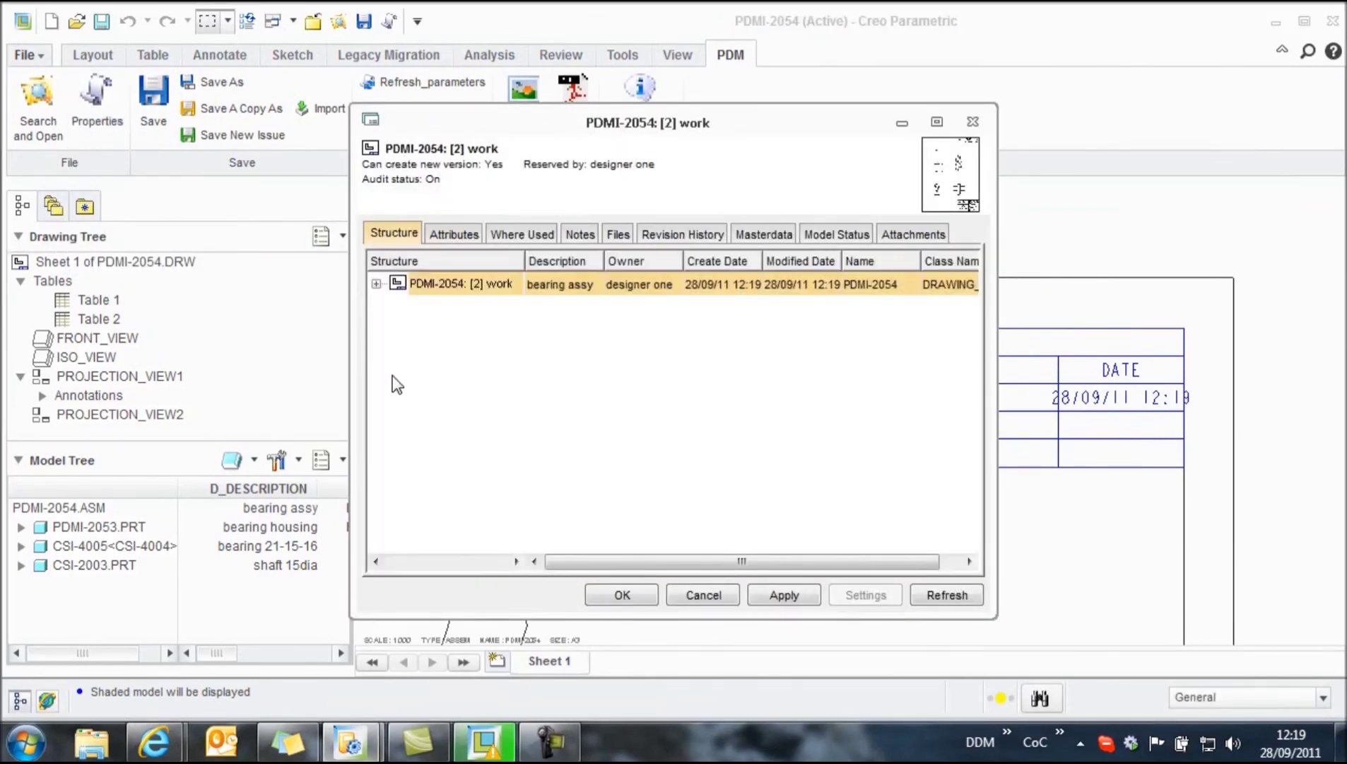
click(376, 284)
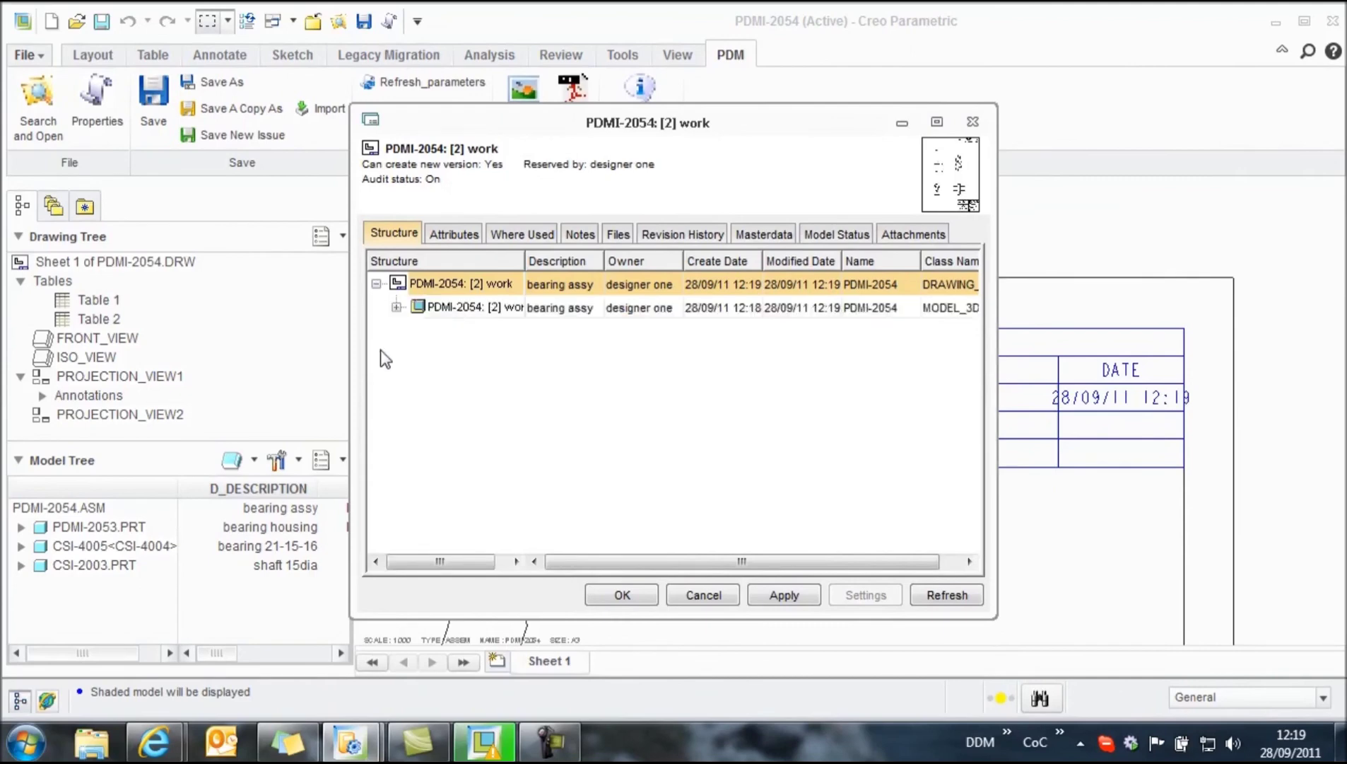
click(394, 306)
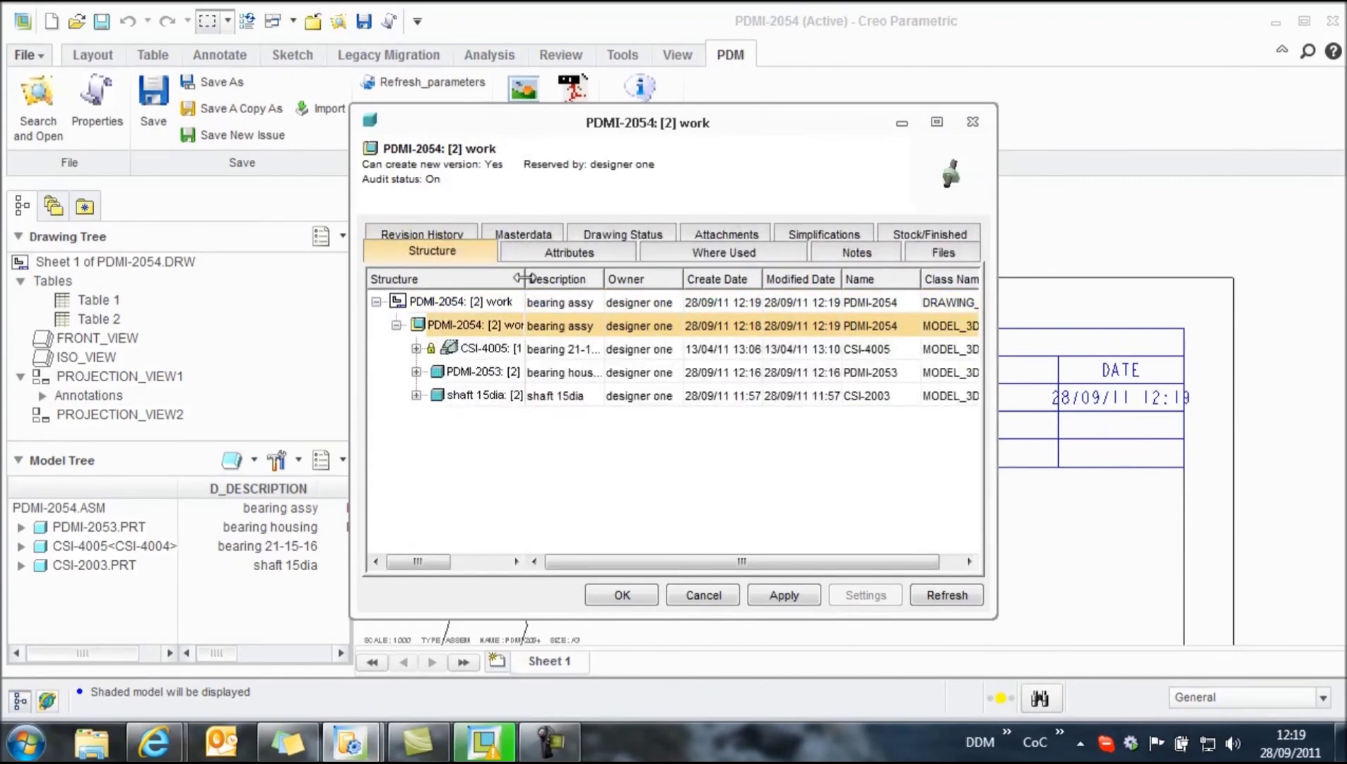
drag(523, 280, 605, 281)
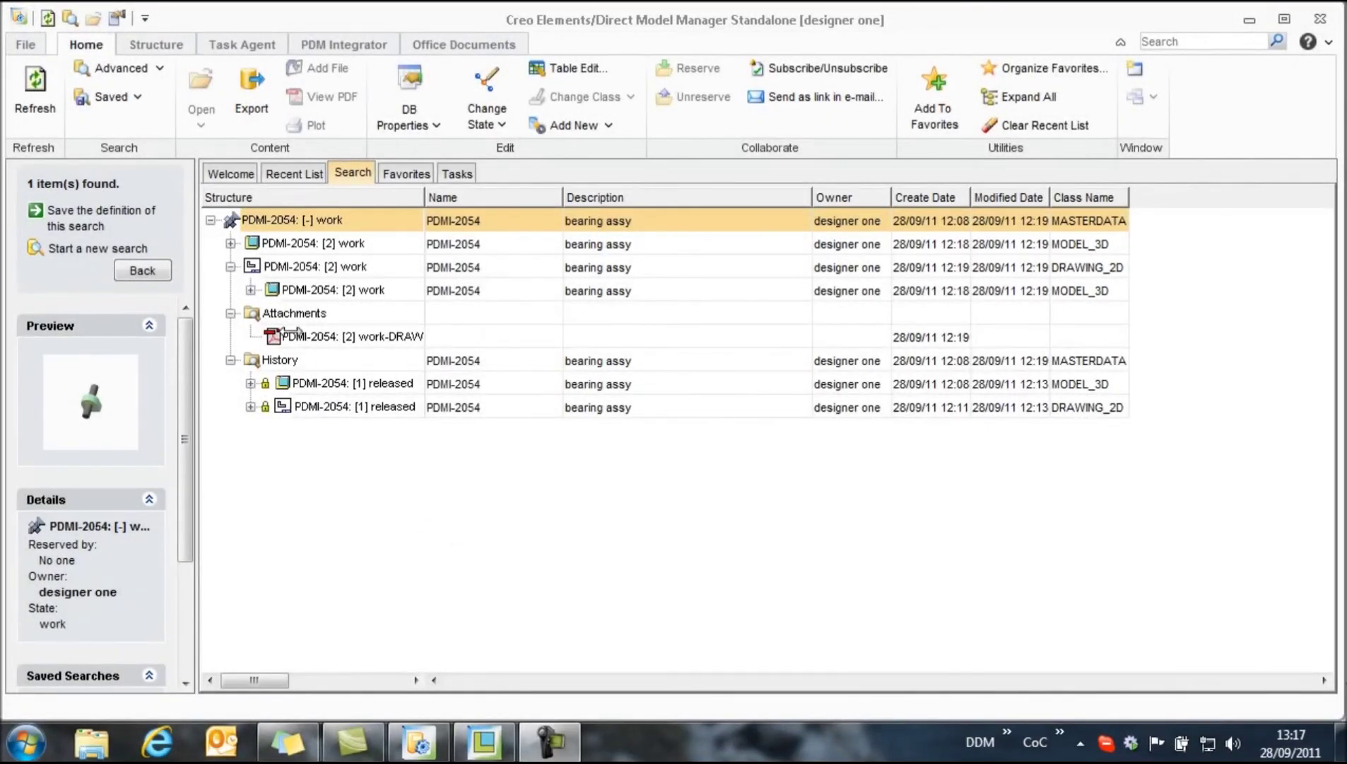
Examine the PDMI-2054 masterdata structure in Model Manager, checking its history, revision 2 model and drawing.
click(346, 364)
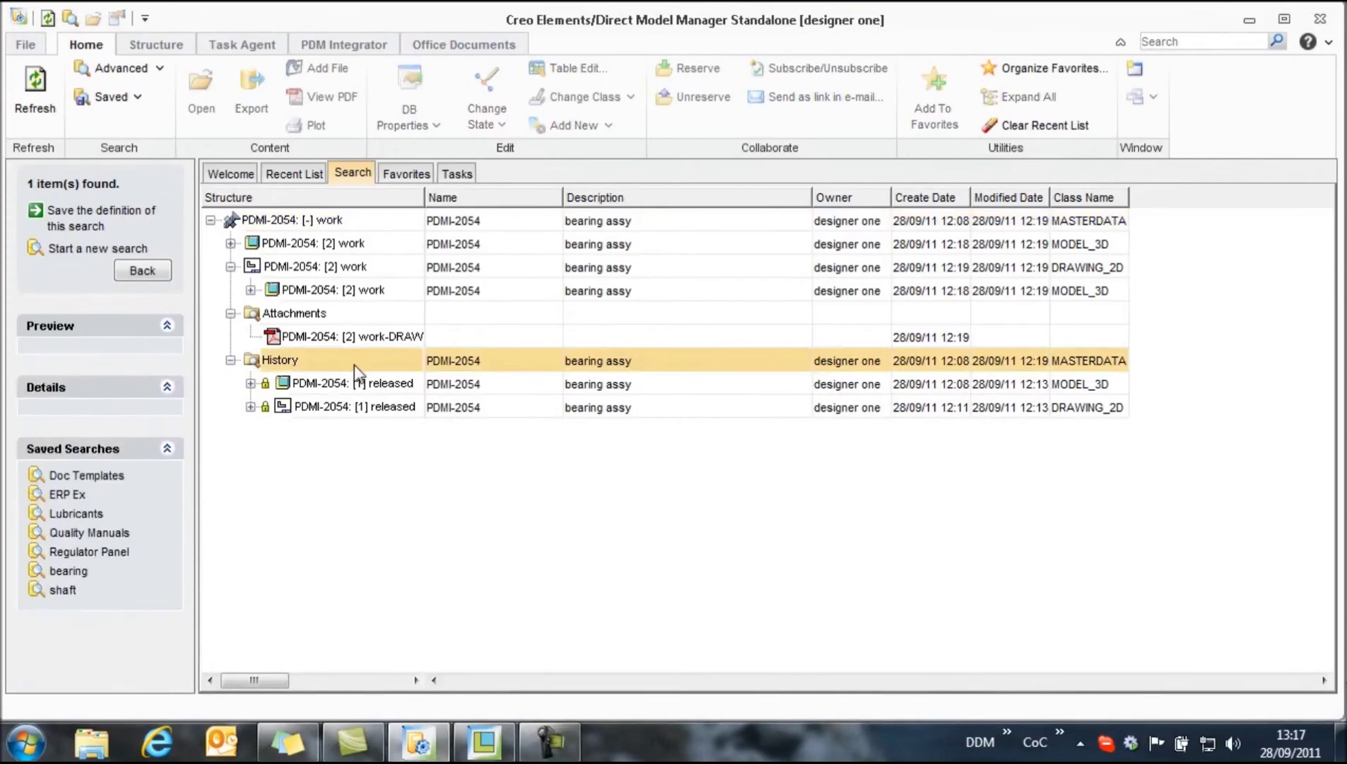
click(343, 243)
key(Down)
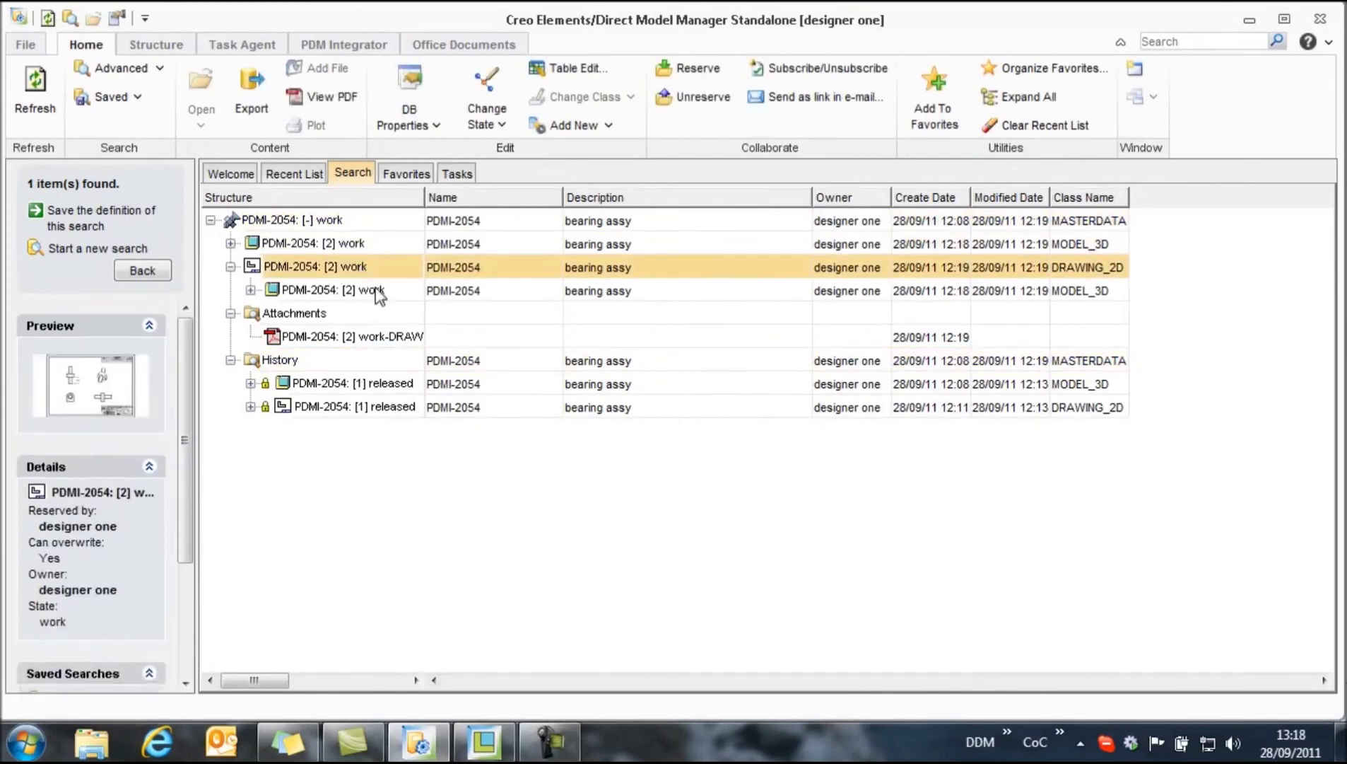
key(Down)
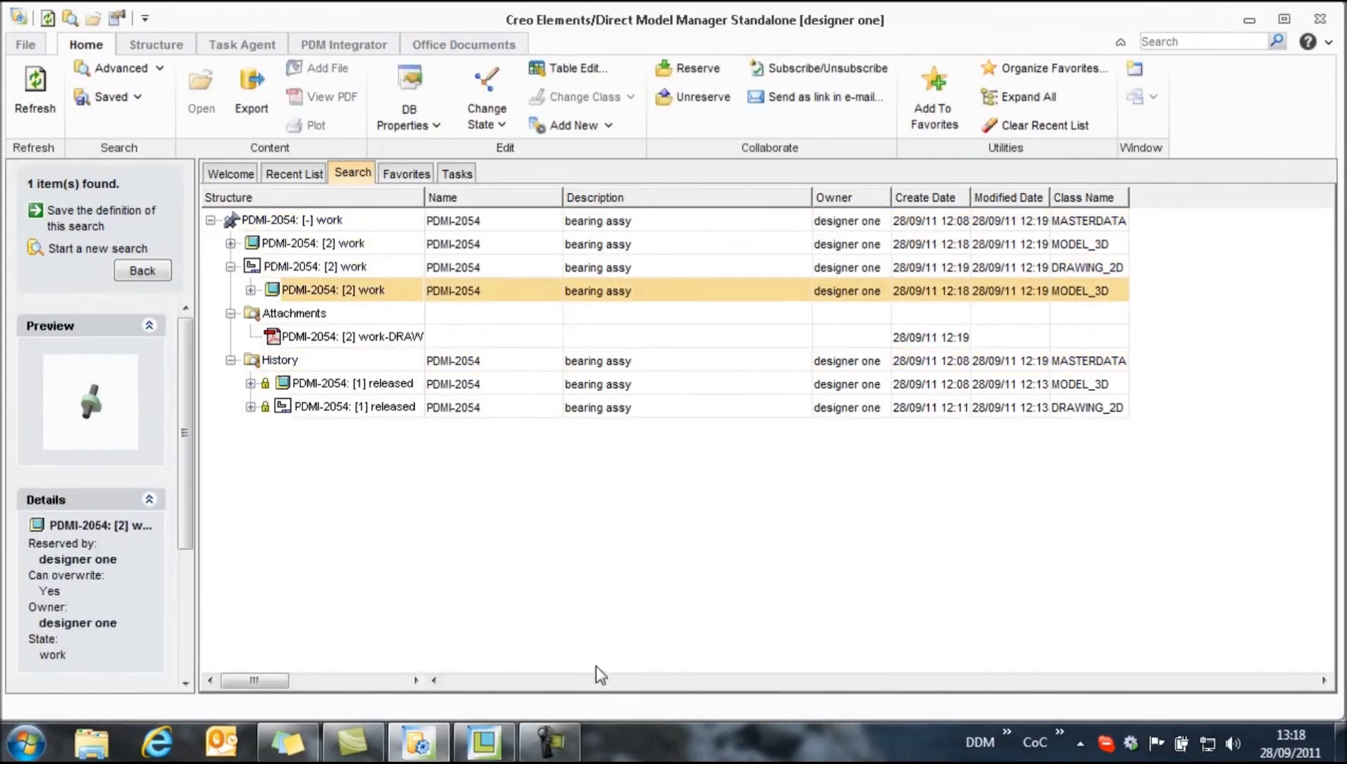